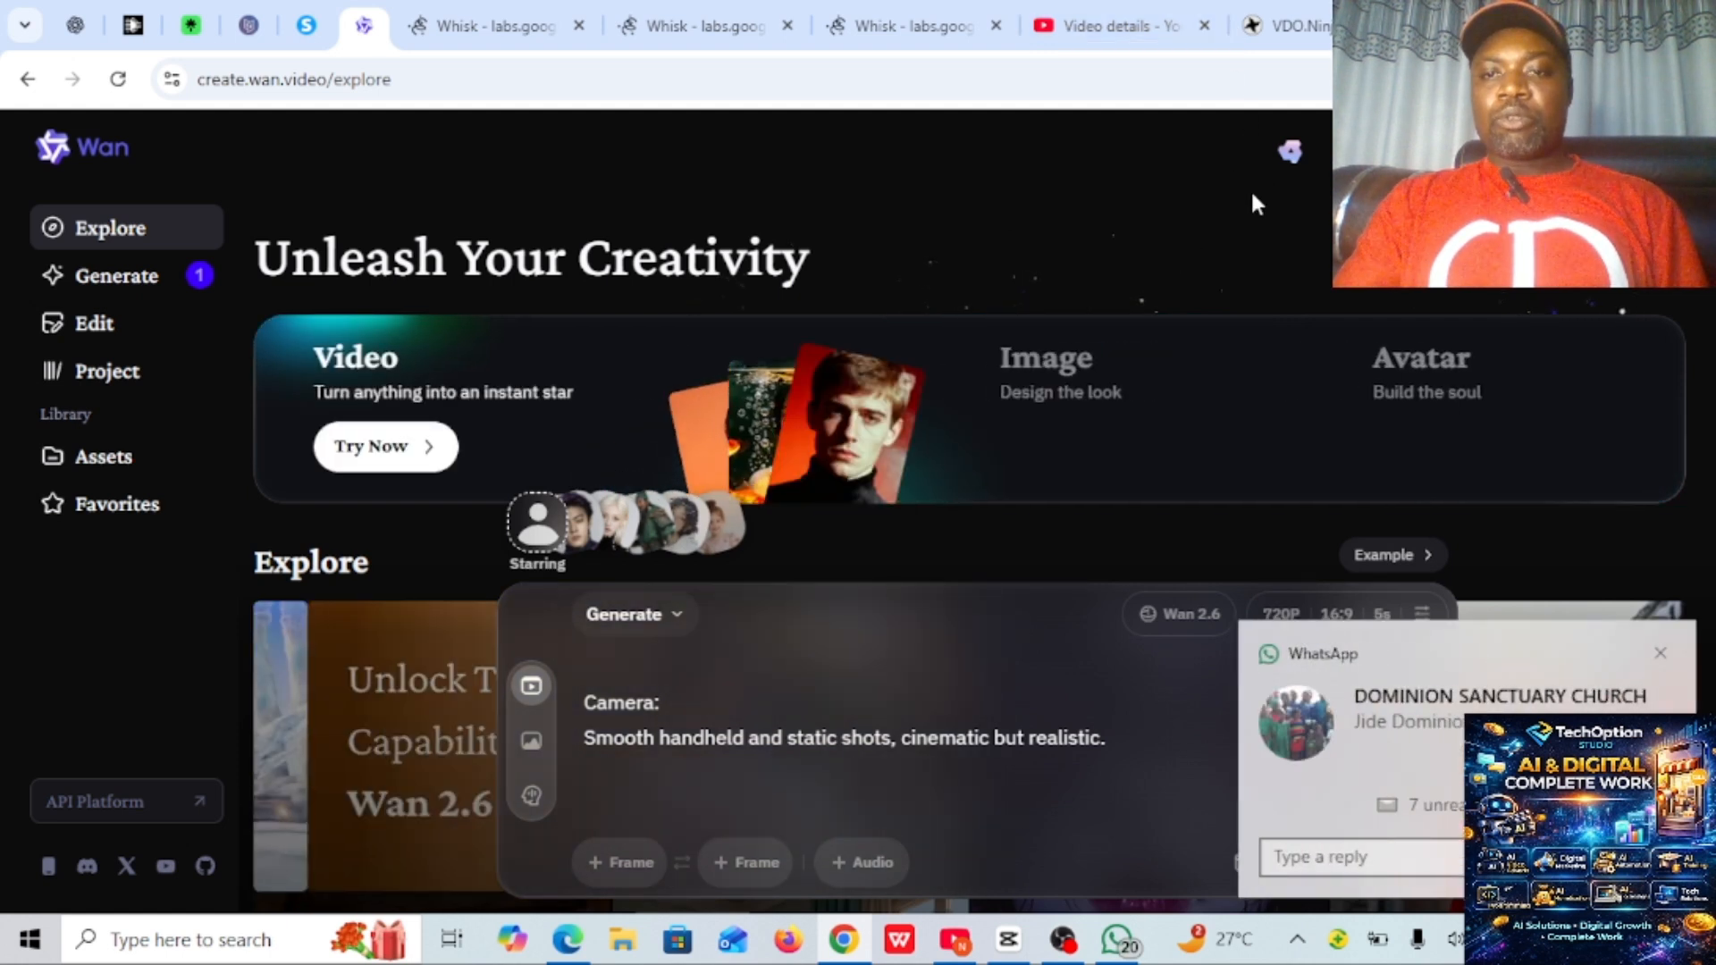
- Dismiss the WhatsApp notification and open a new browser tab
left_click(1659, 653)
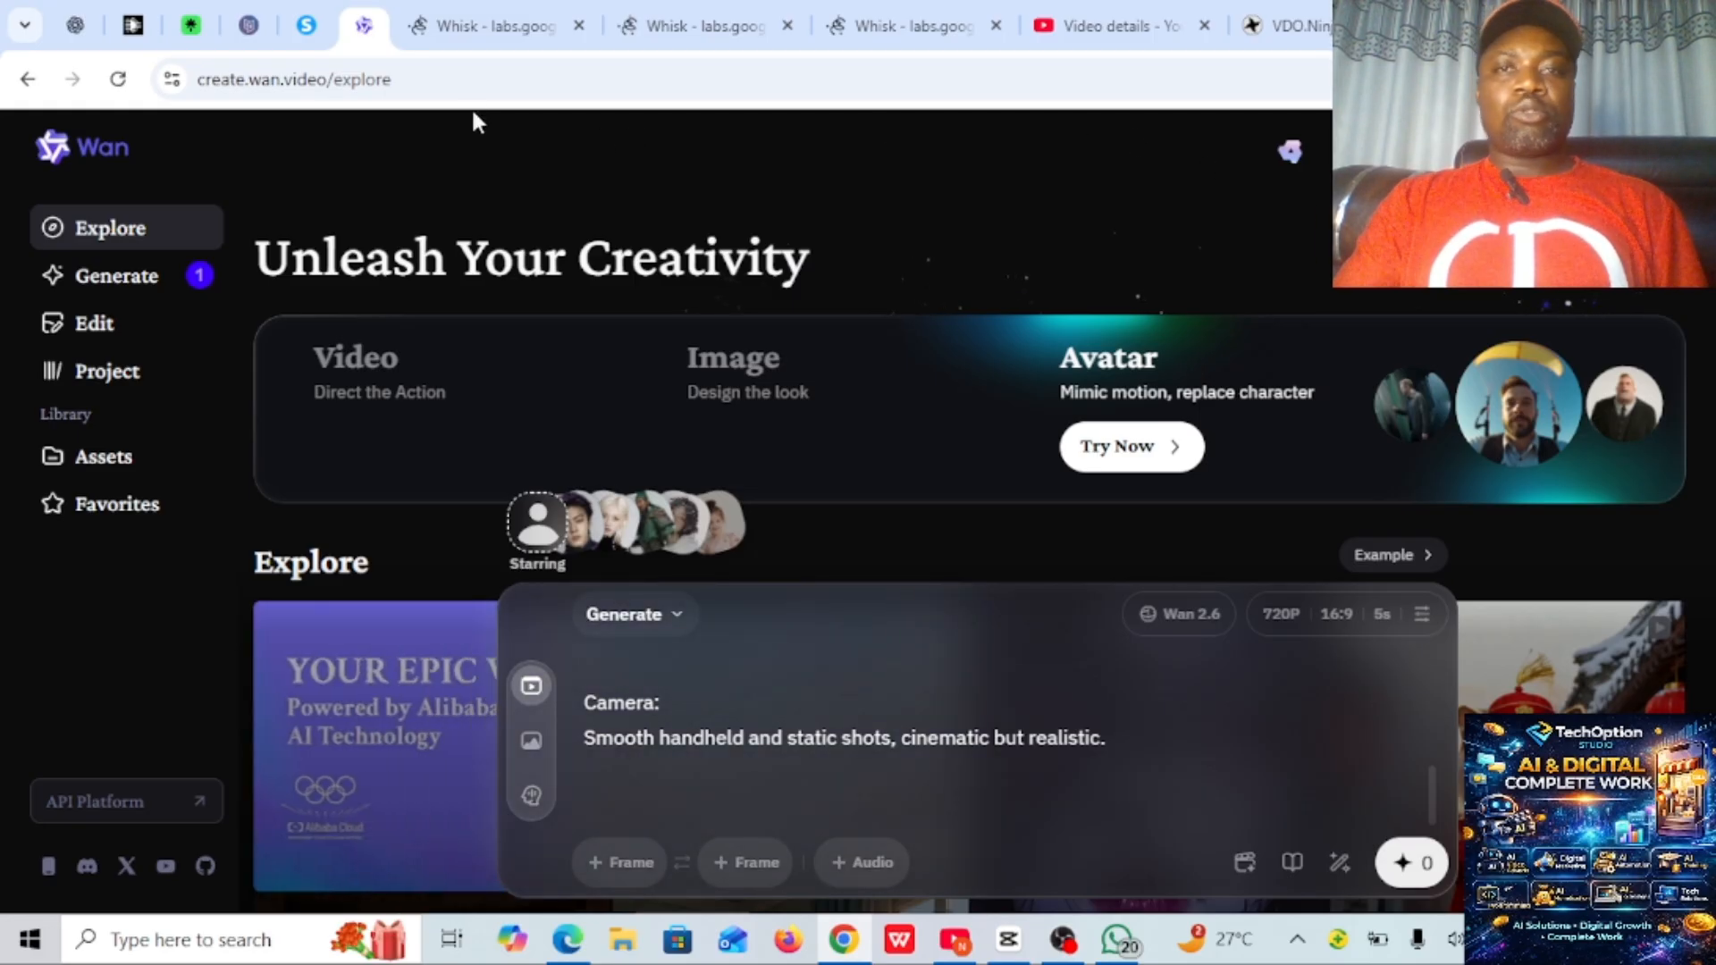
key("ctrl+t")
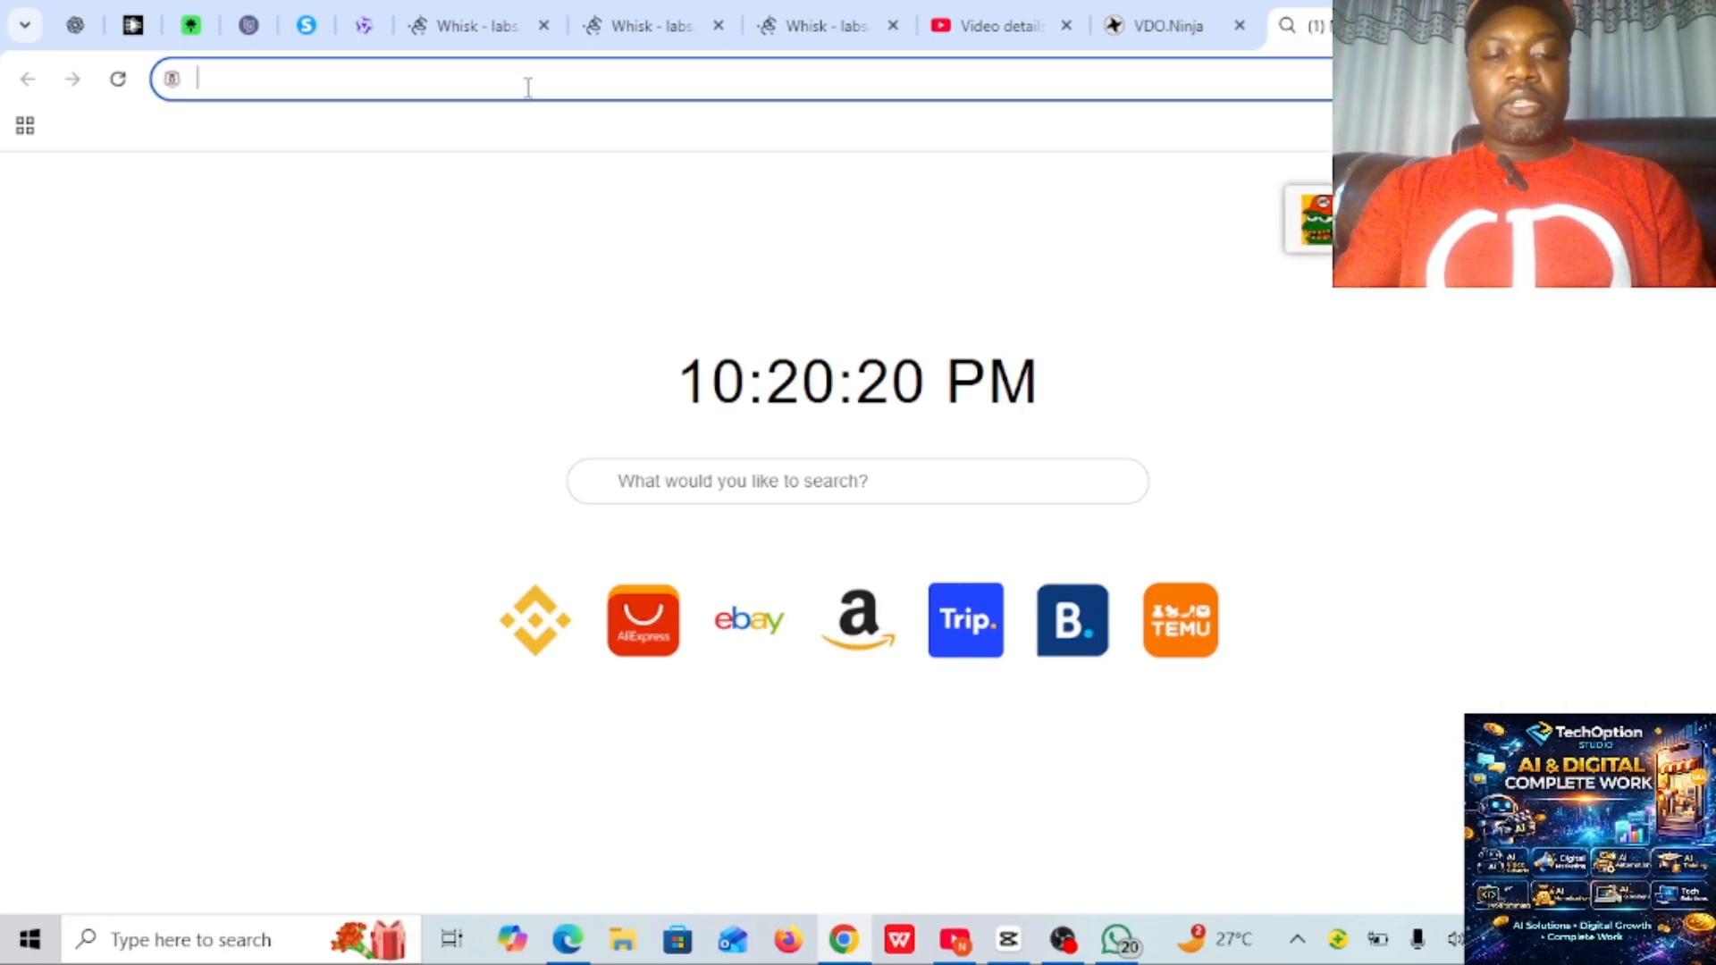
type("cha")
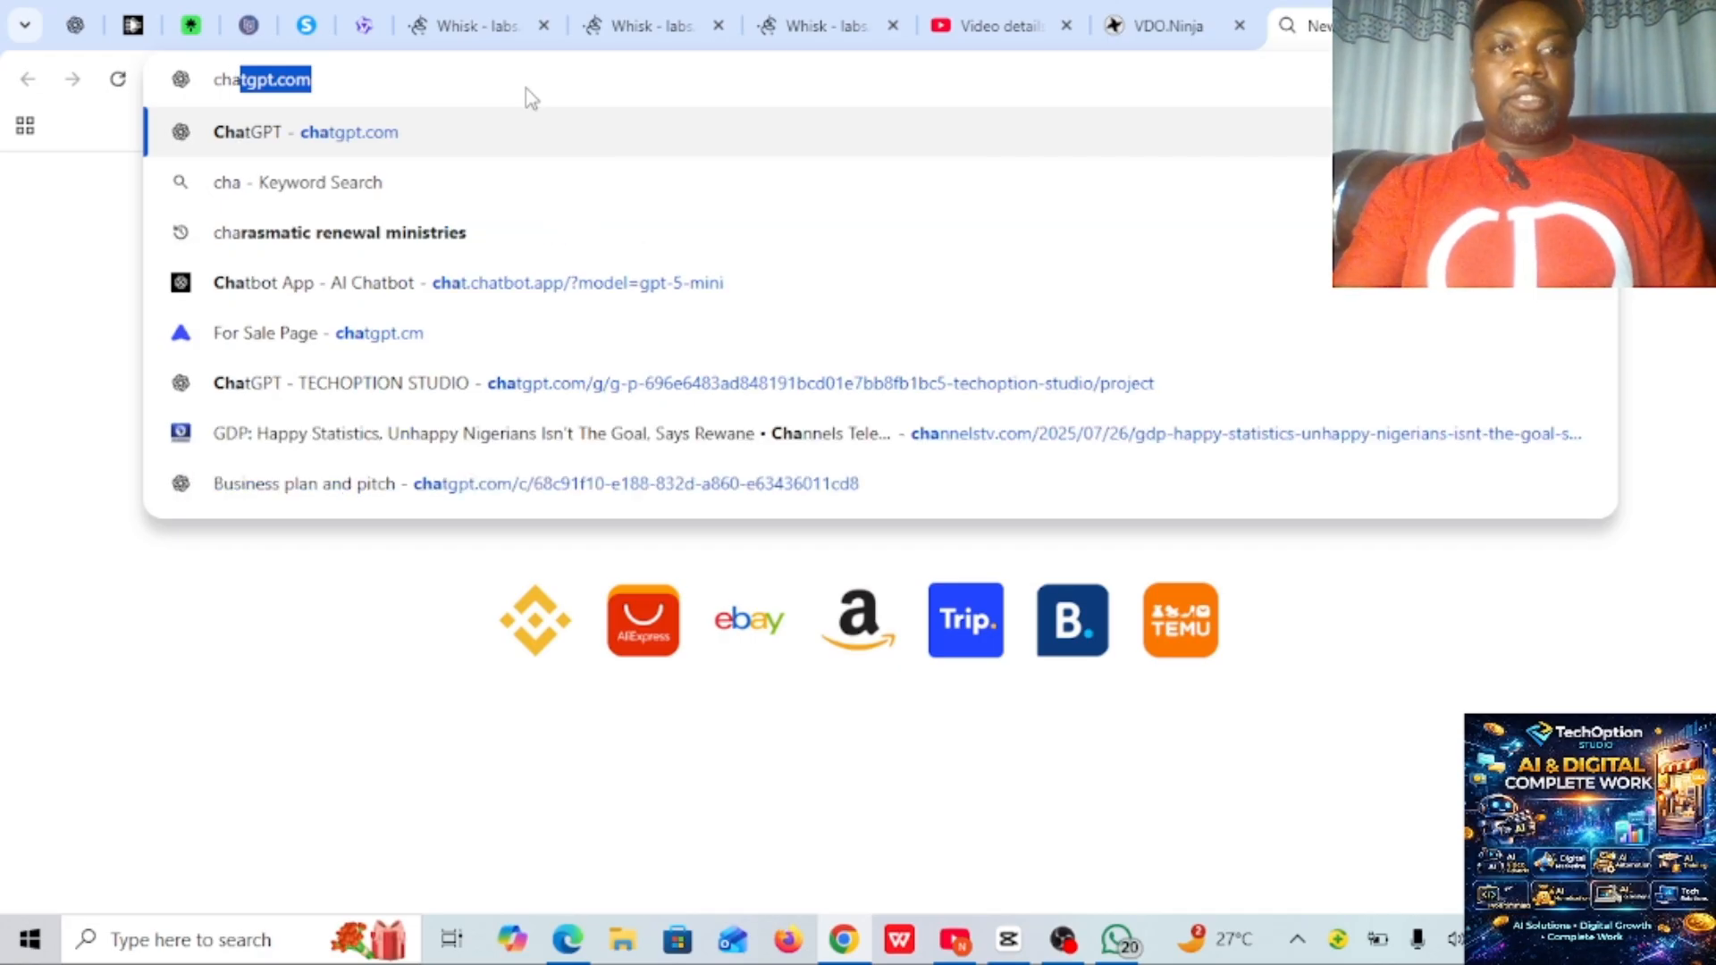
type("p")
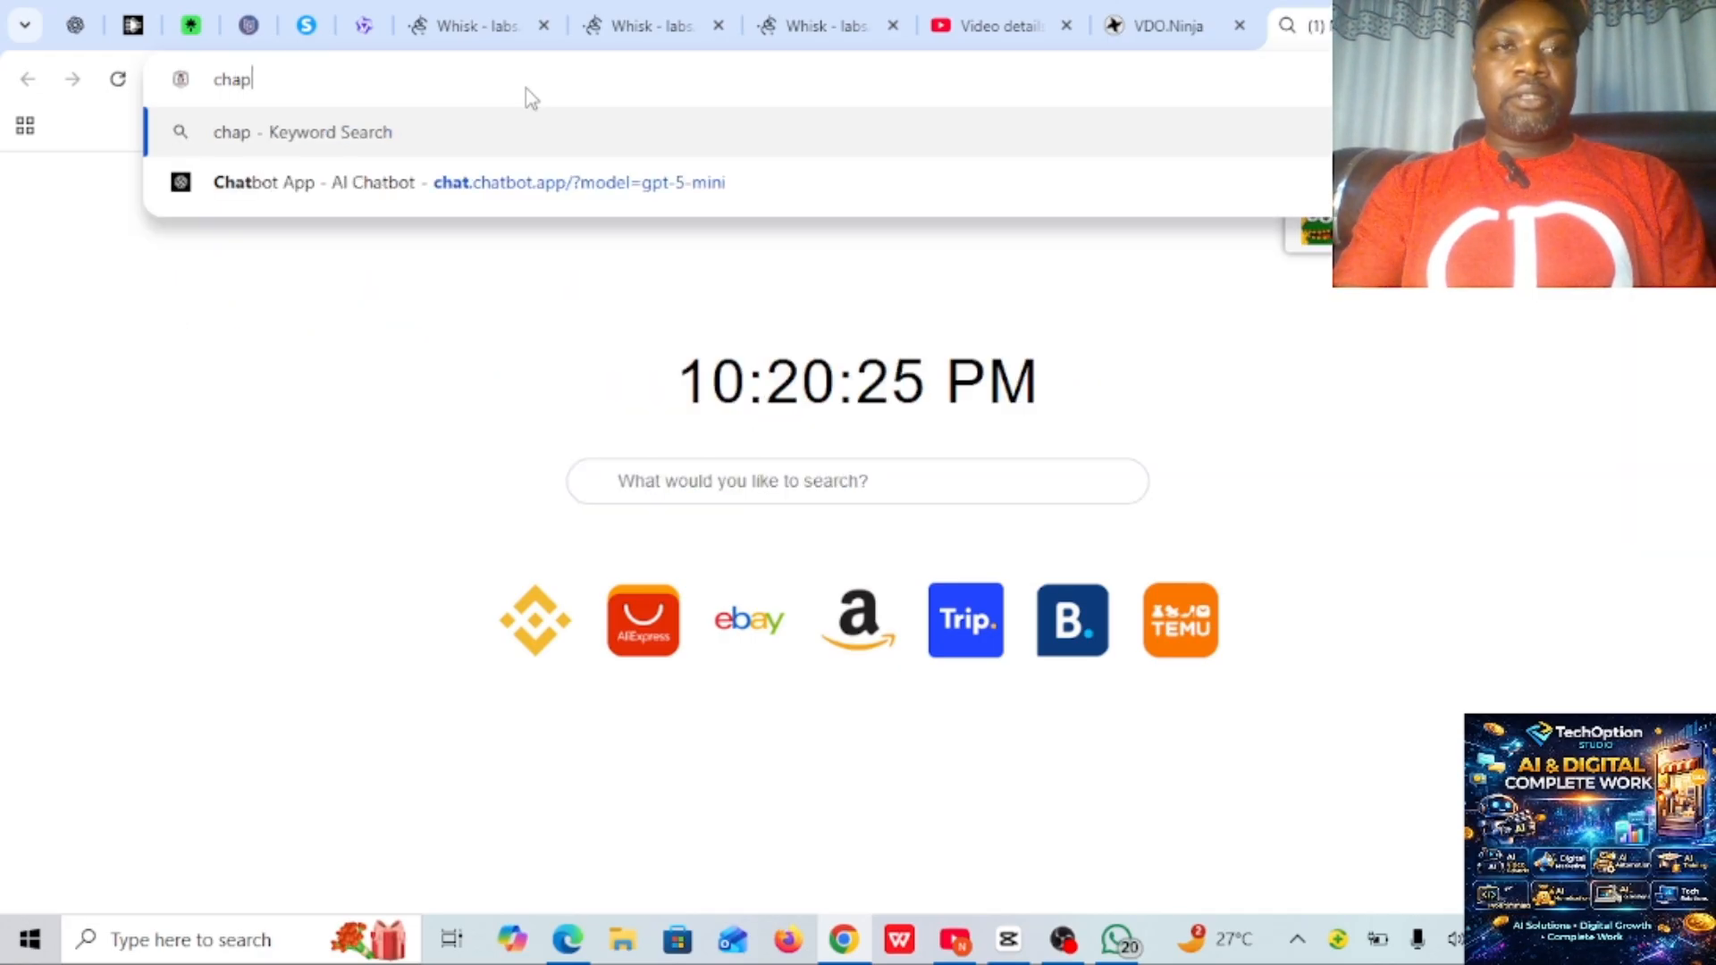
type("gt")
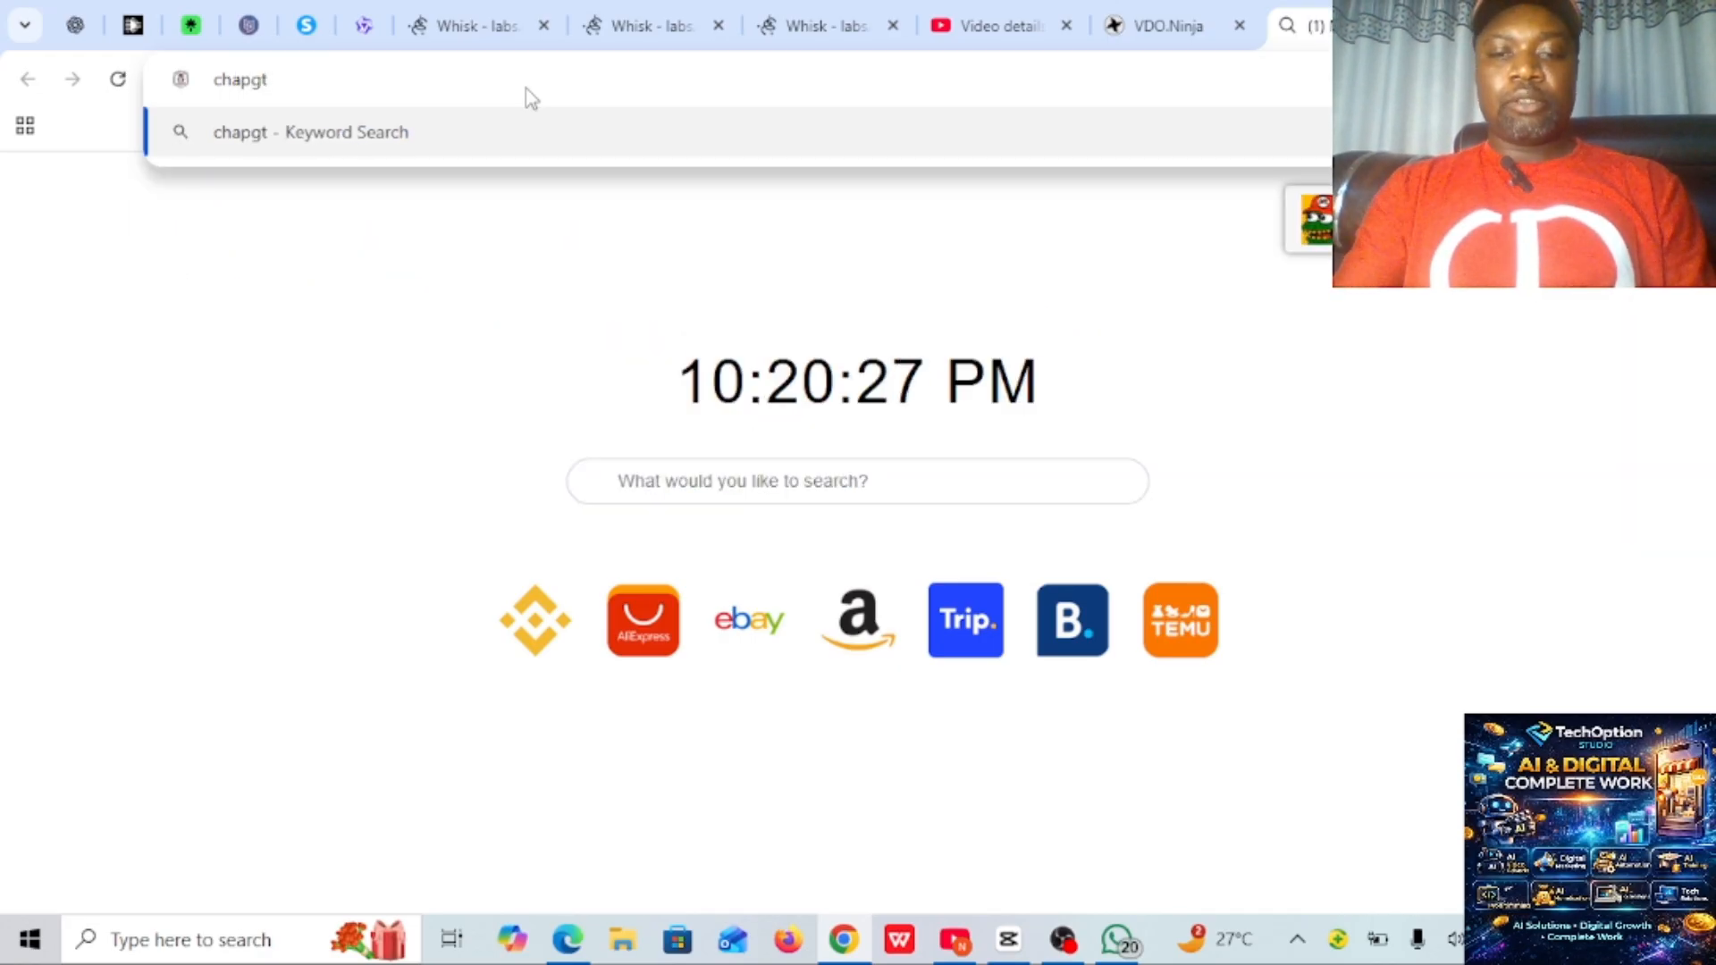
type(".com")
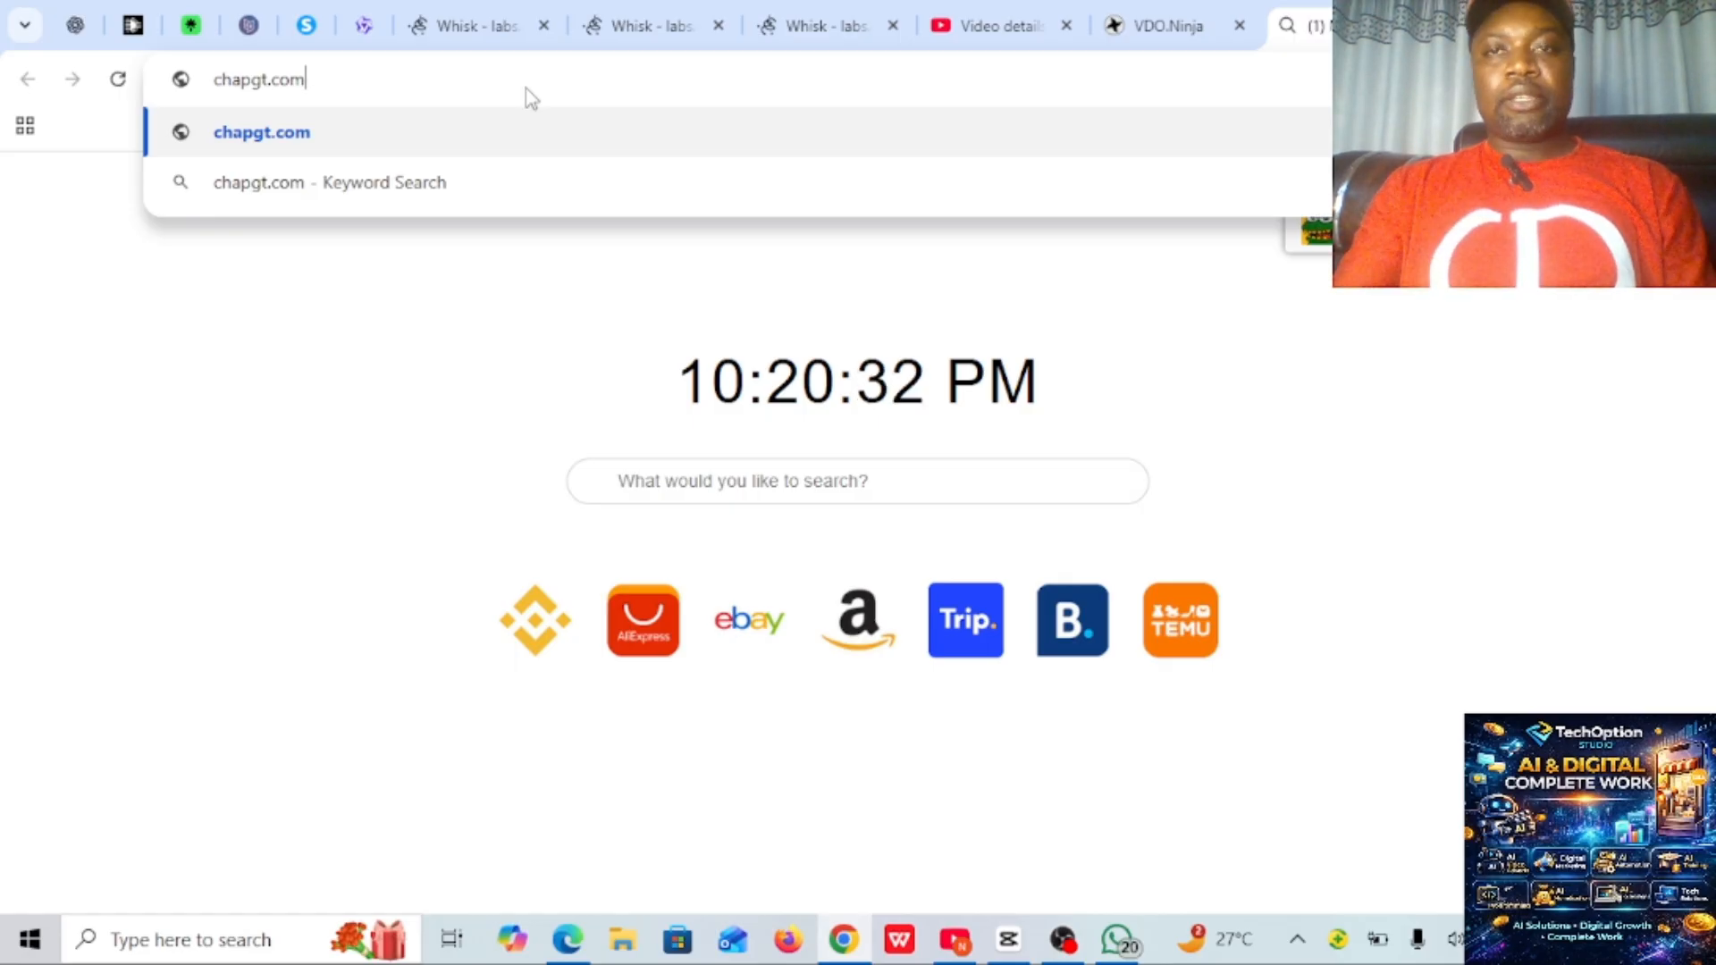
key("Return")
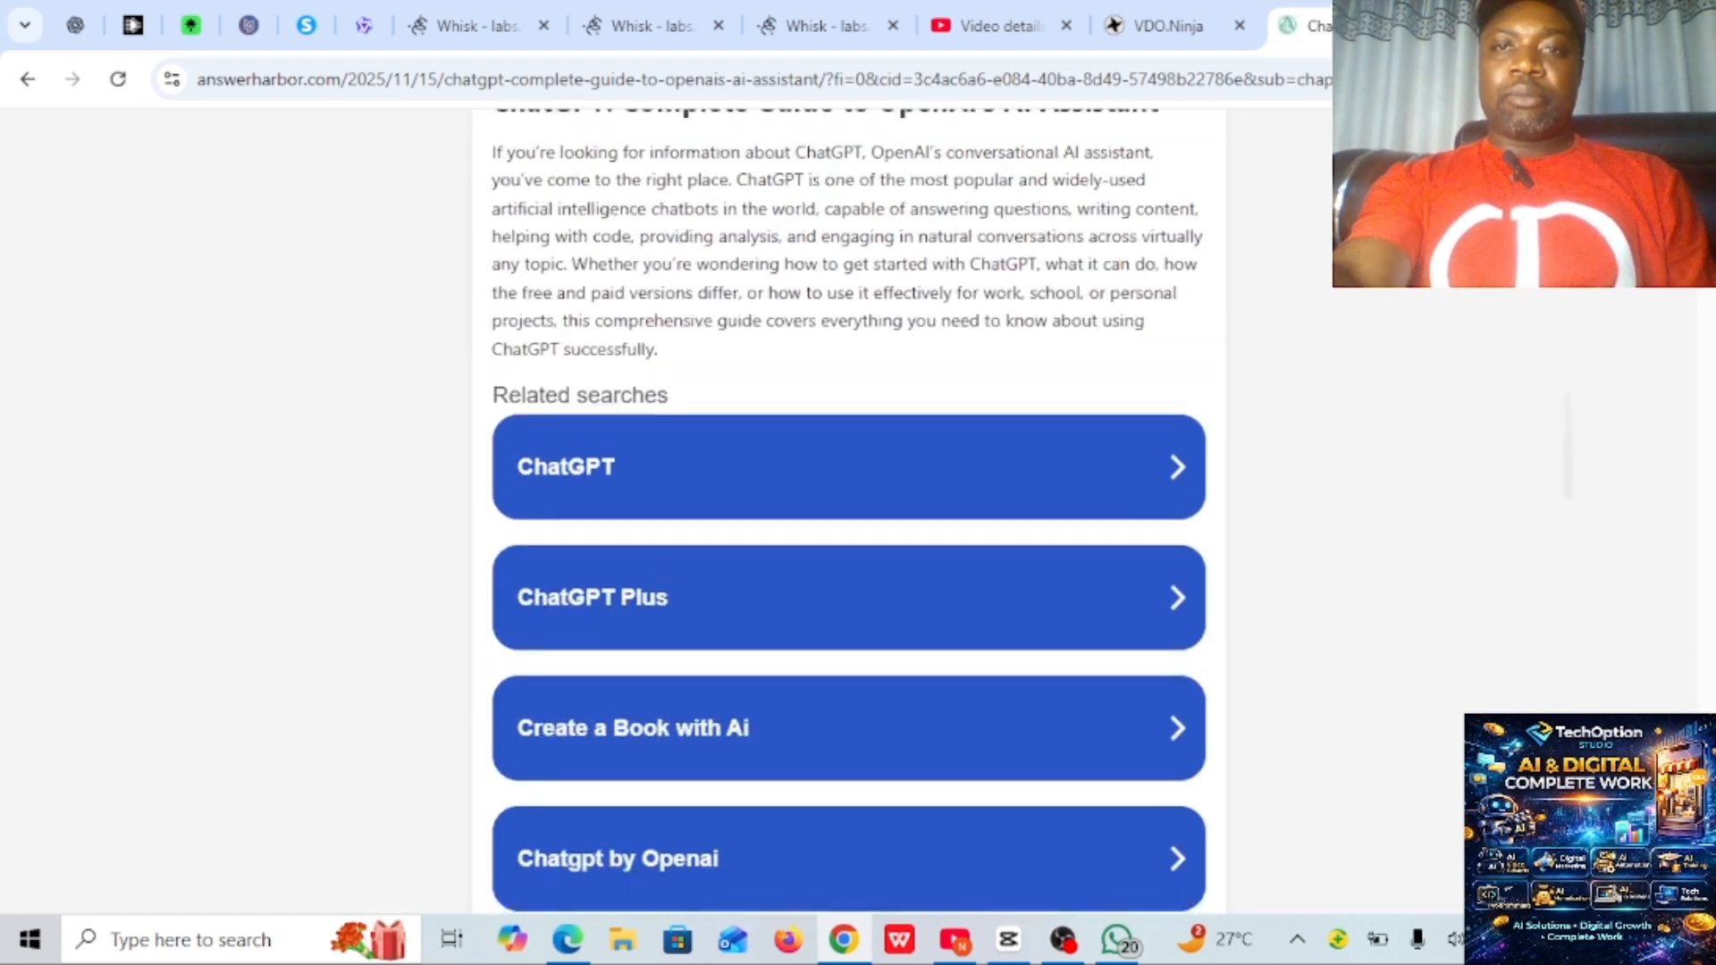
scroll(849, 509, "down", 10)
scroll(849, 509, "up", 10)
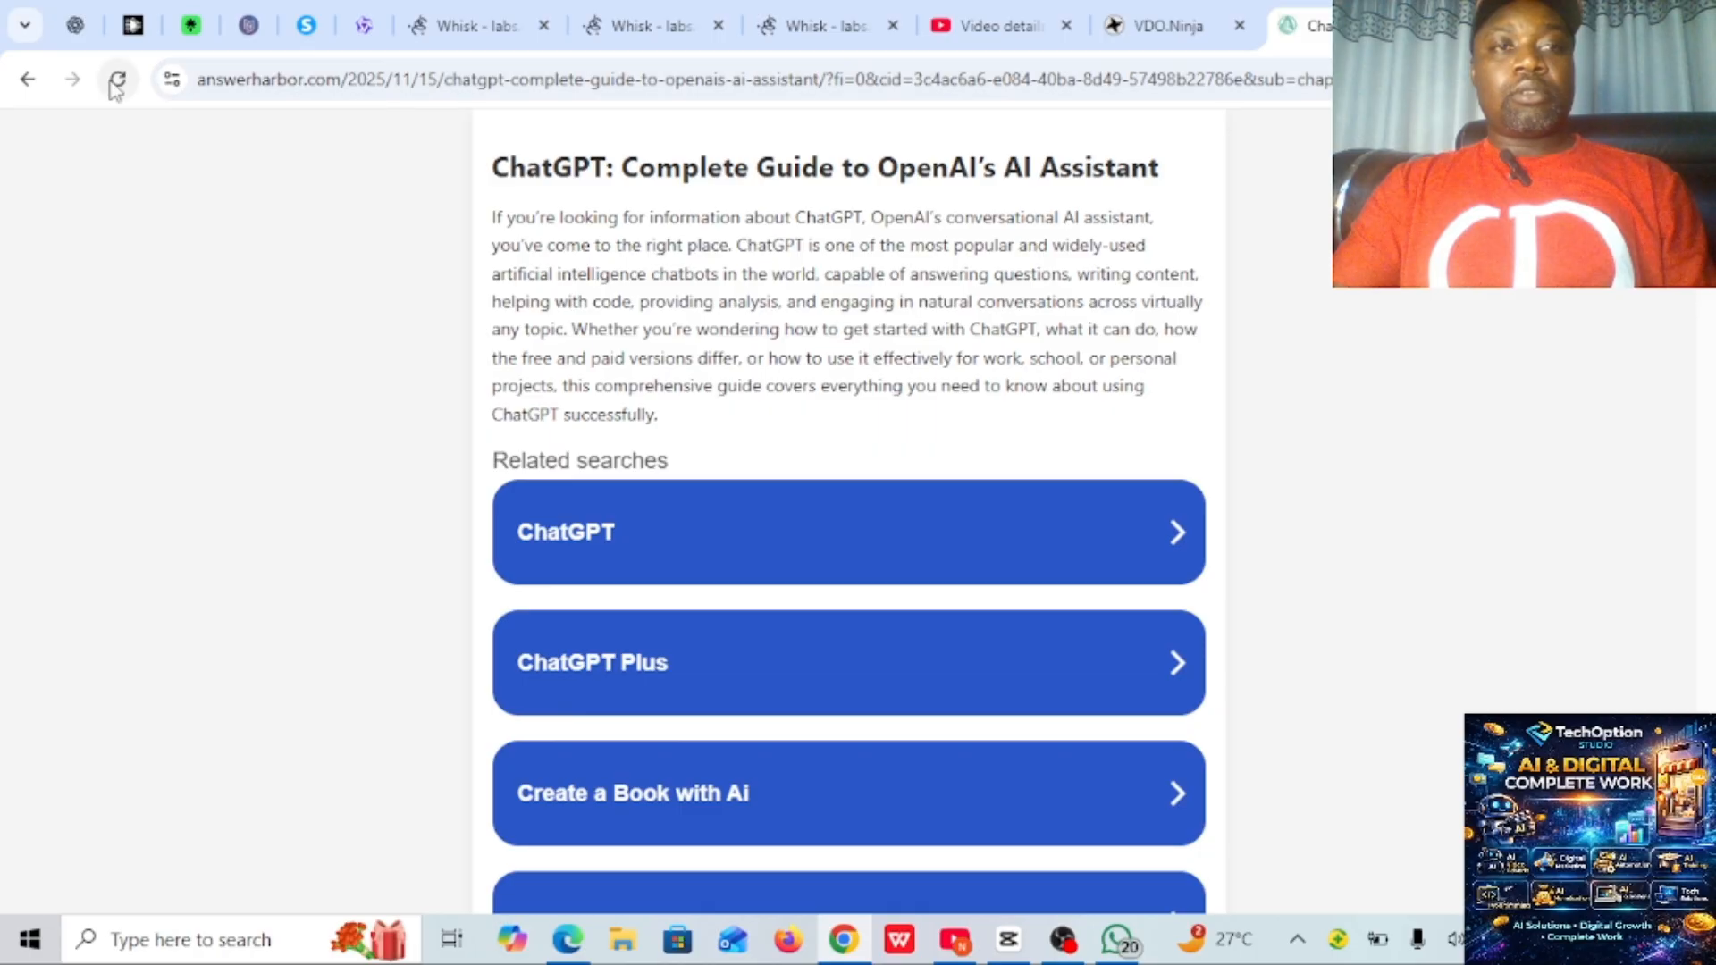
left_click(26, 80)
- Go to chatgpt.com in the blank browser tab
left_click(360, 78)
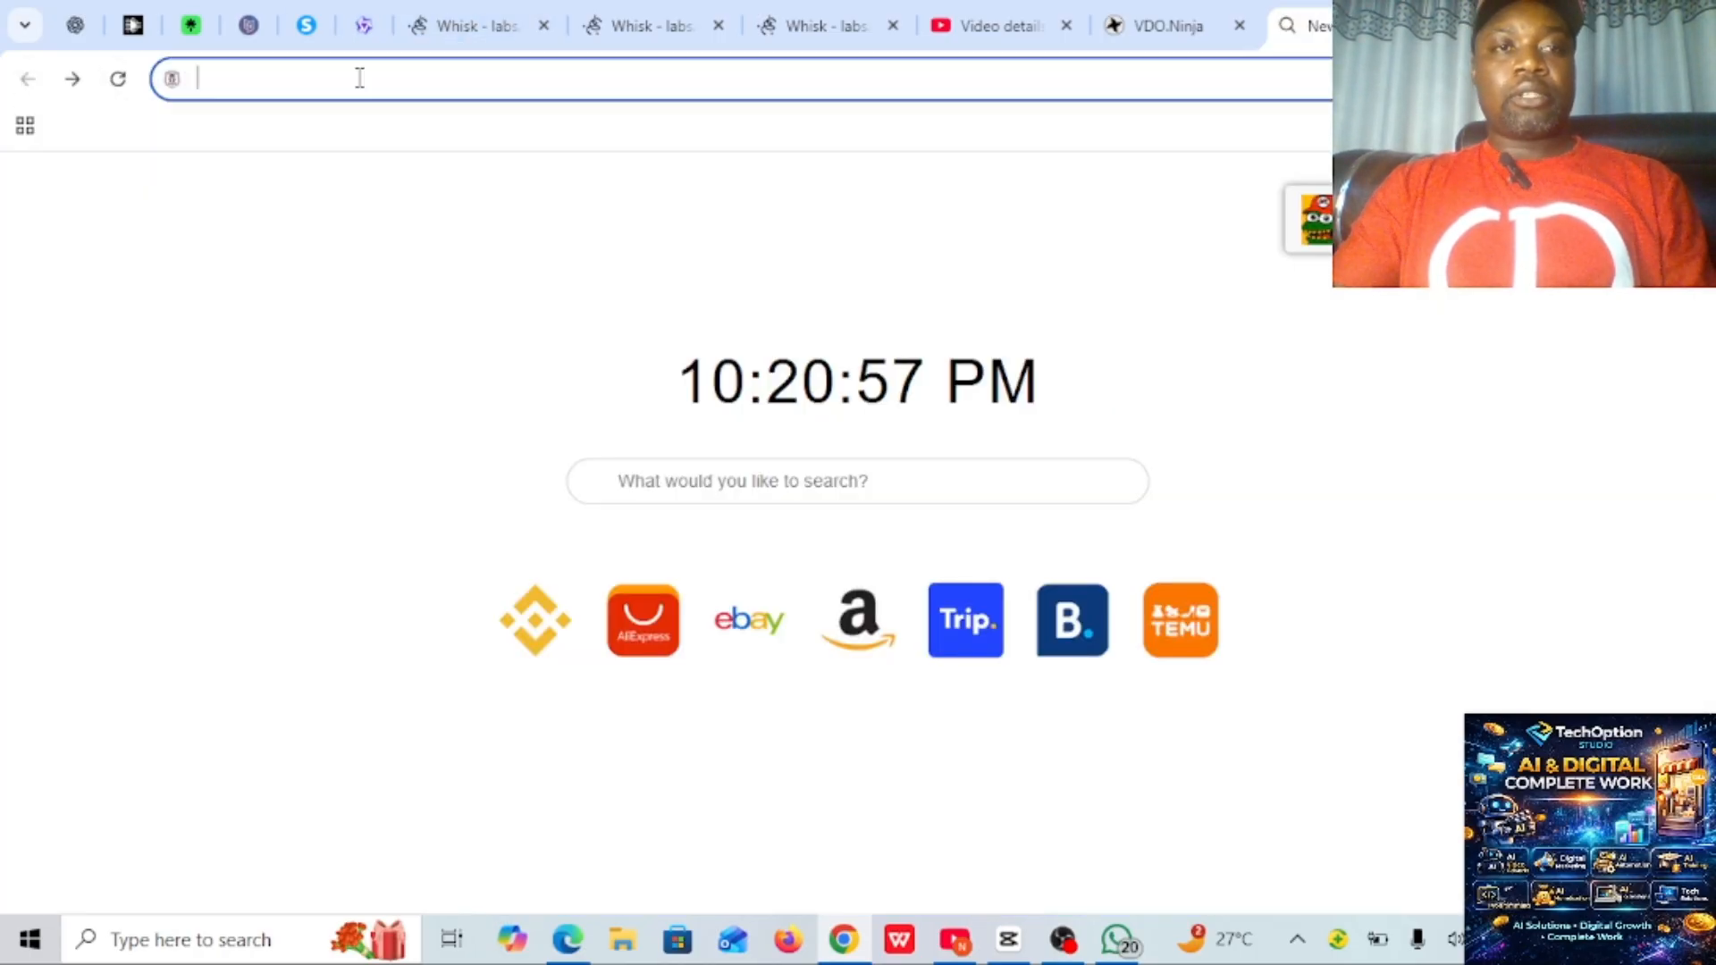
type("chatgpt.com")
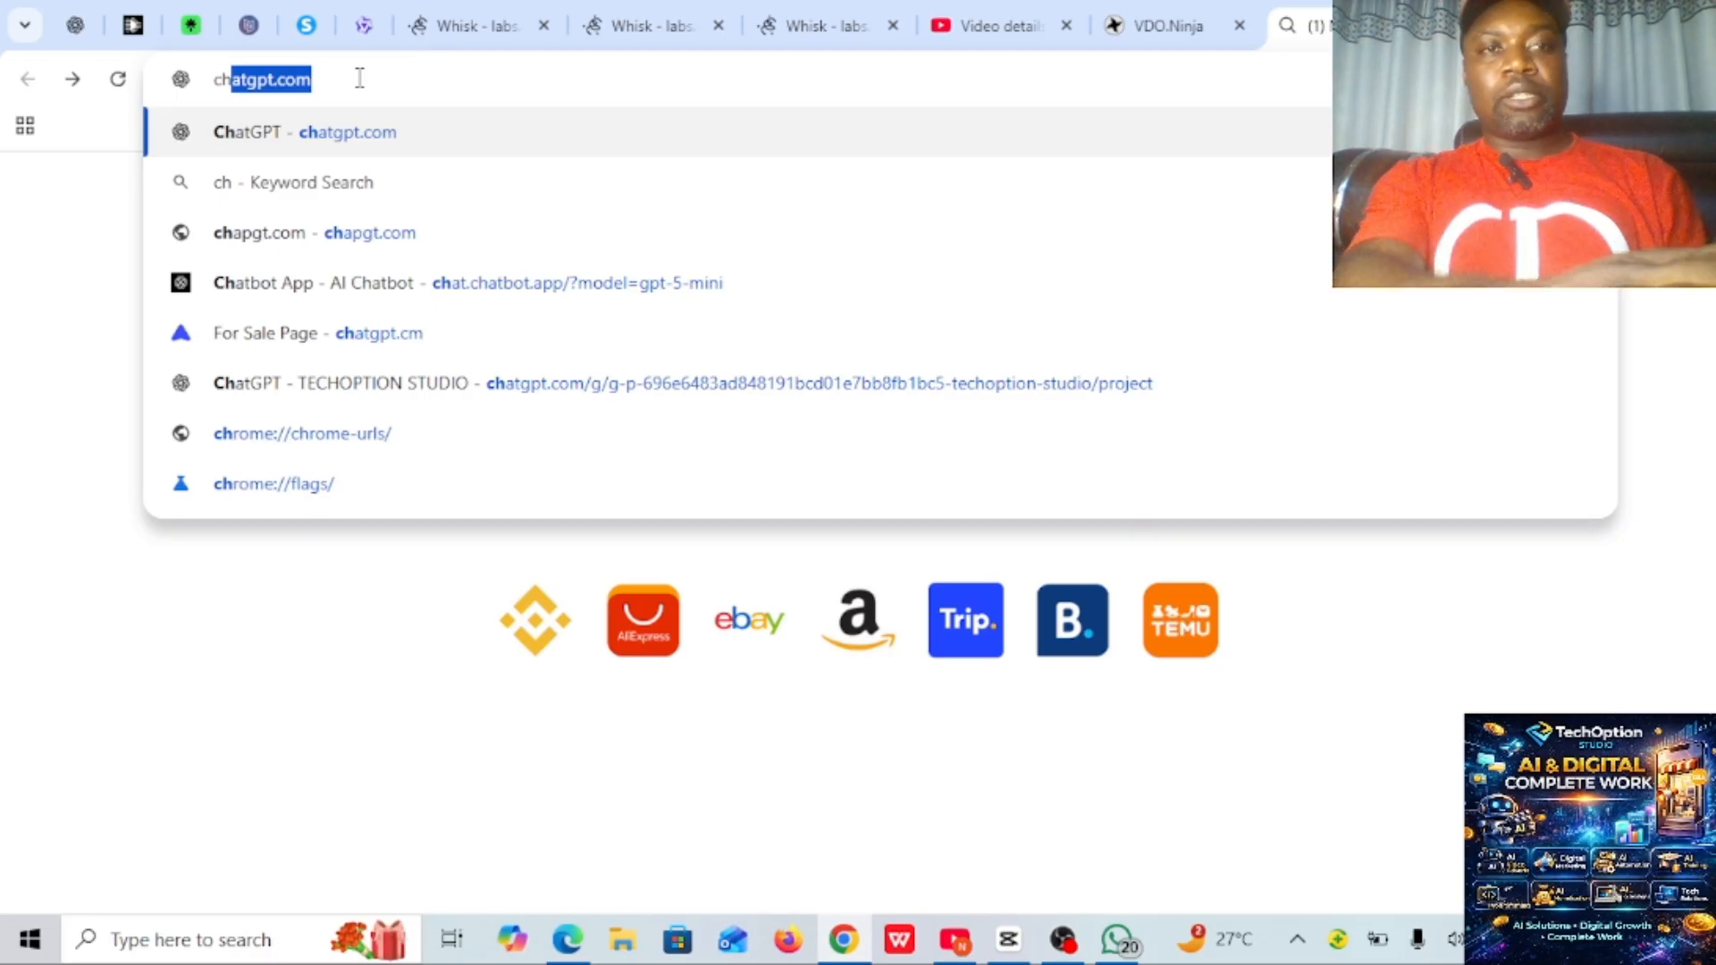
key("Return")
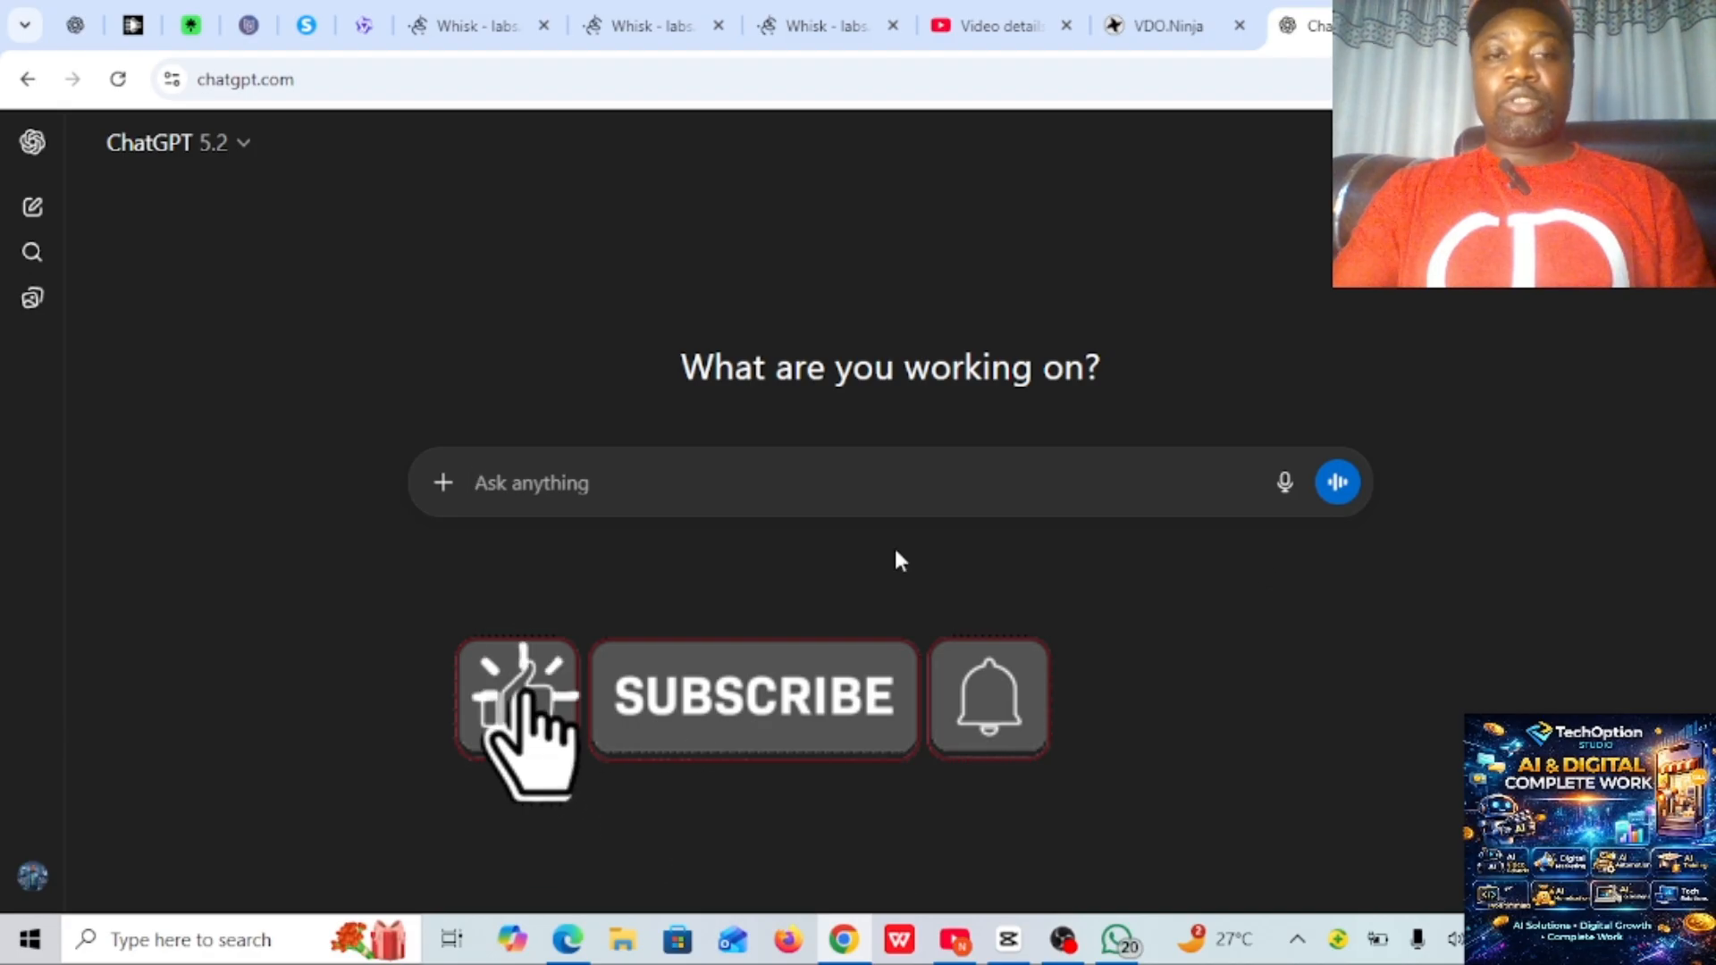
- Send ChatGPT the request "I want to design a birthday flyer"
left_click(716, 494)
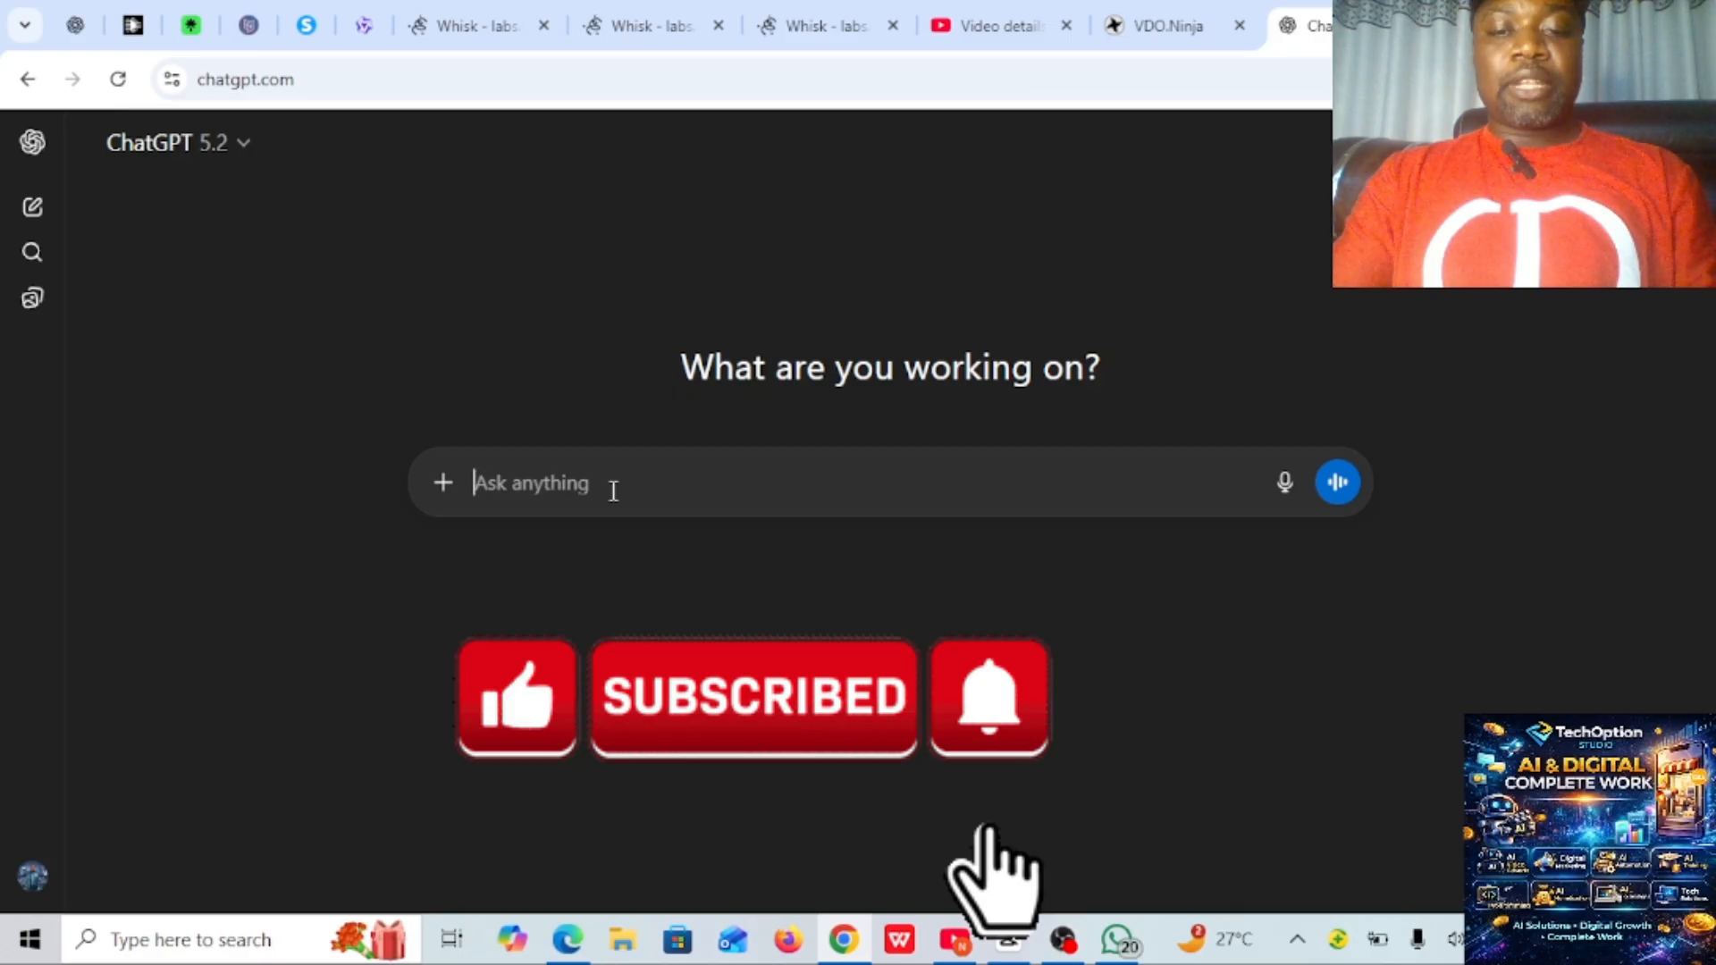
type("I wa")
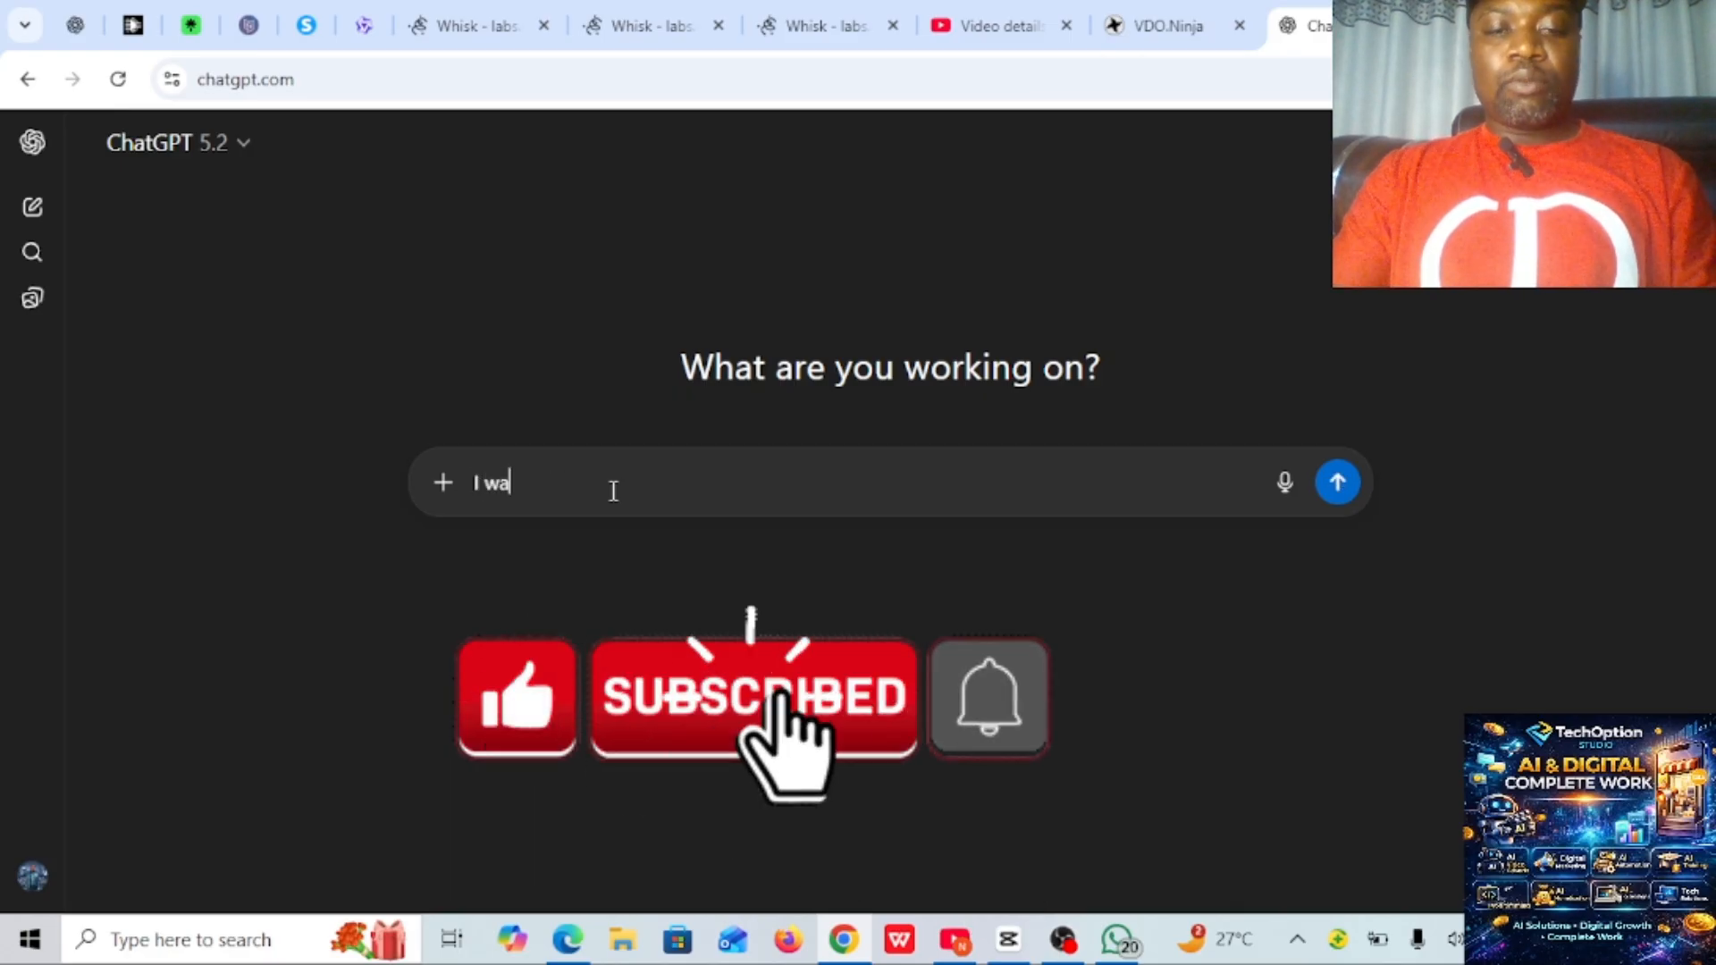
type("nt to")
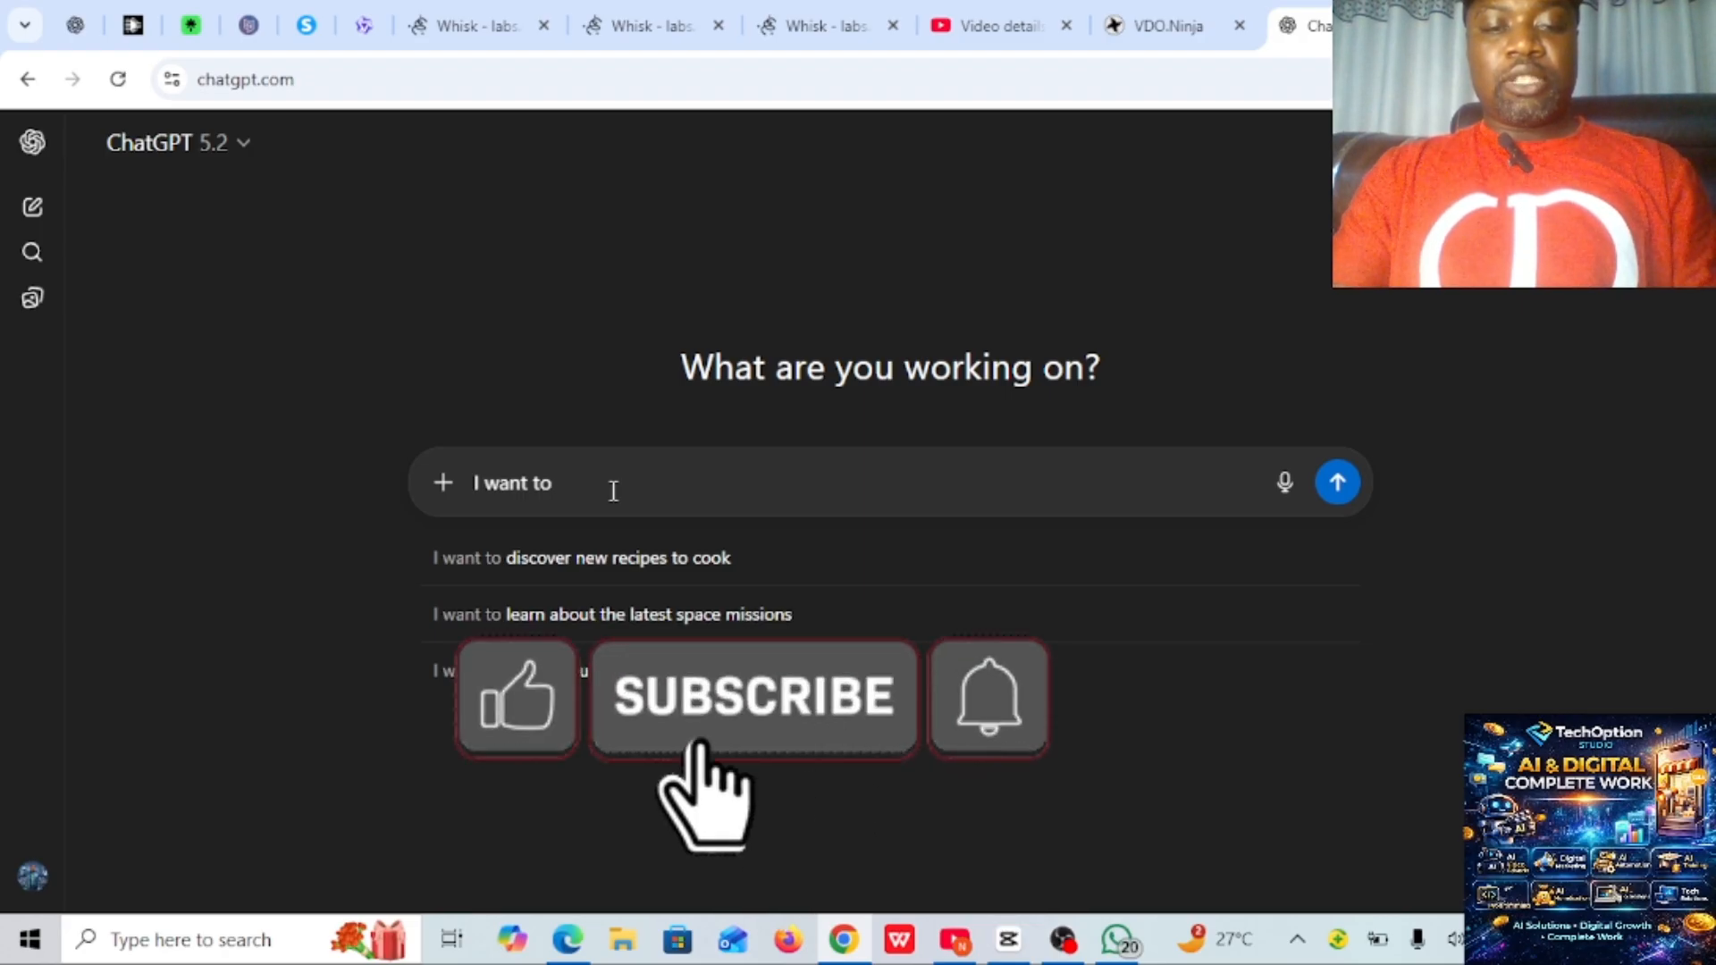
type("desig")
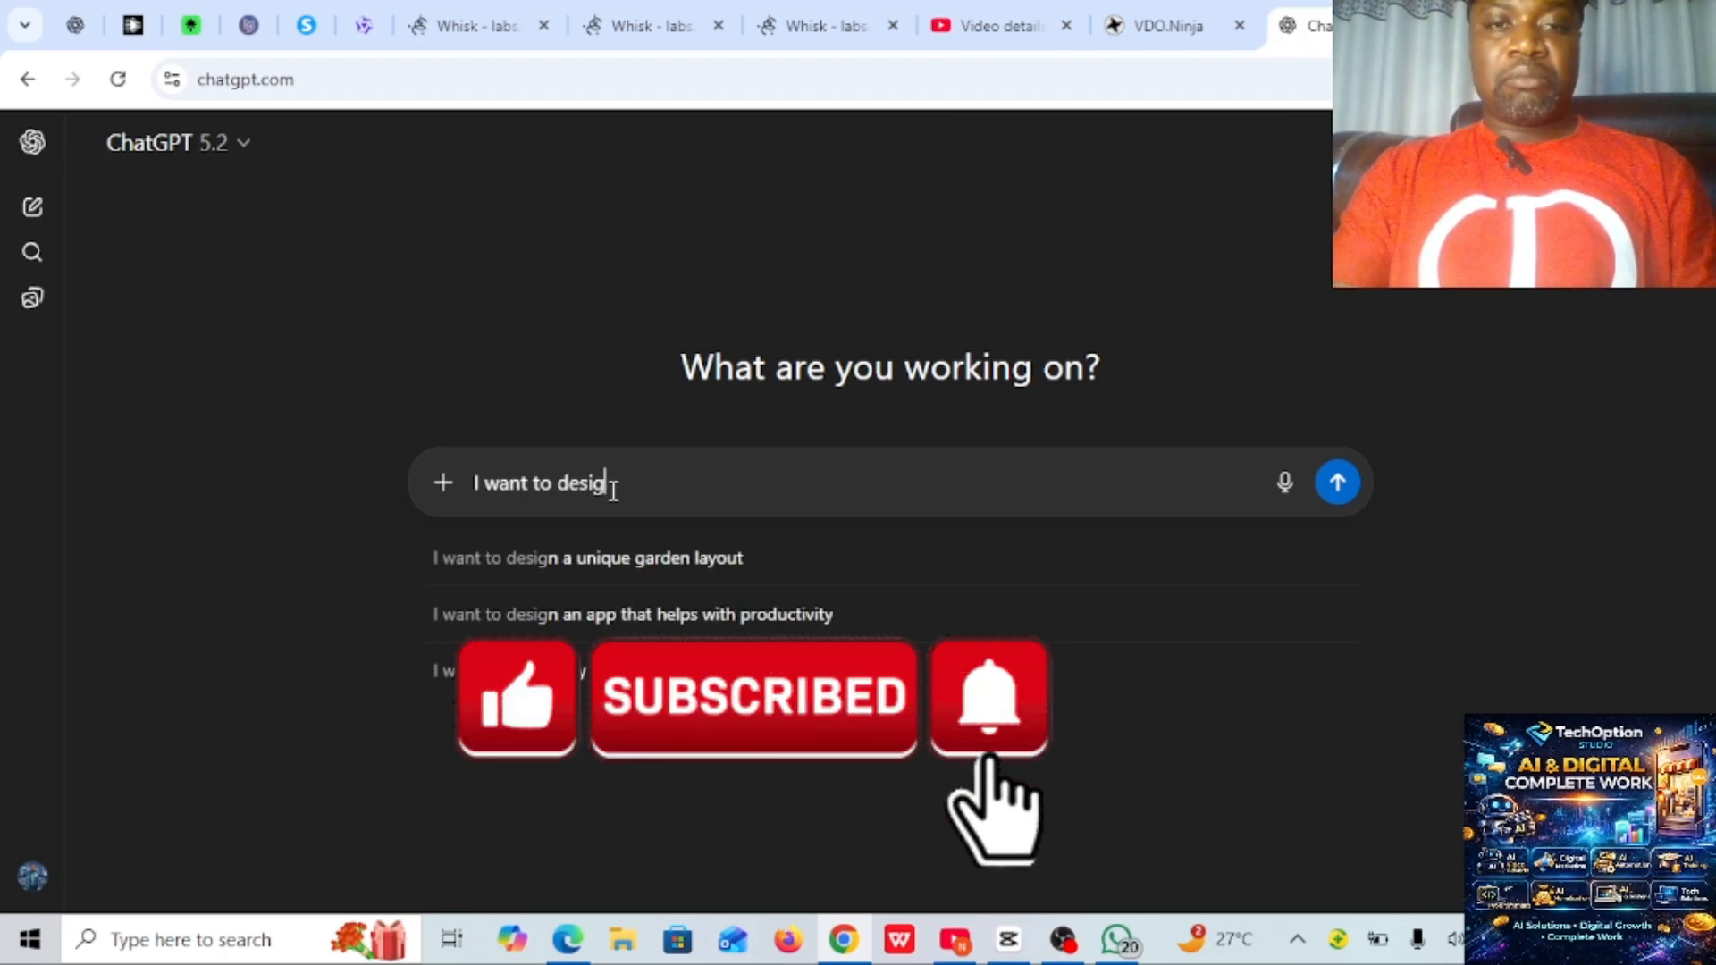
type("n a birthday flyer")
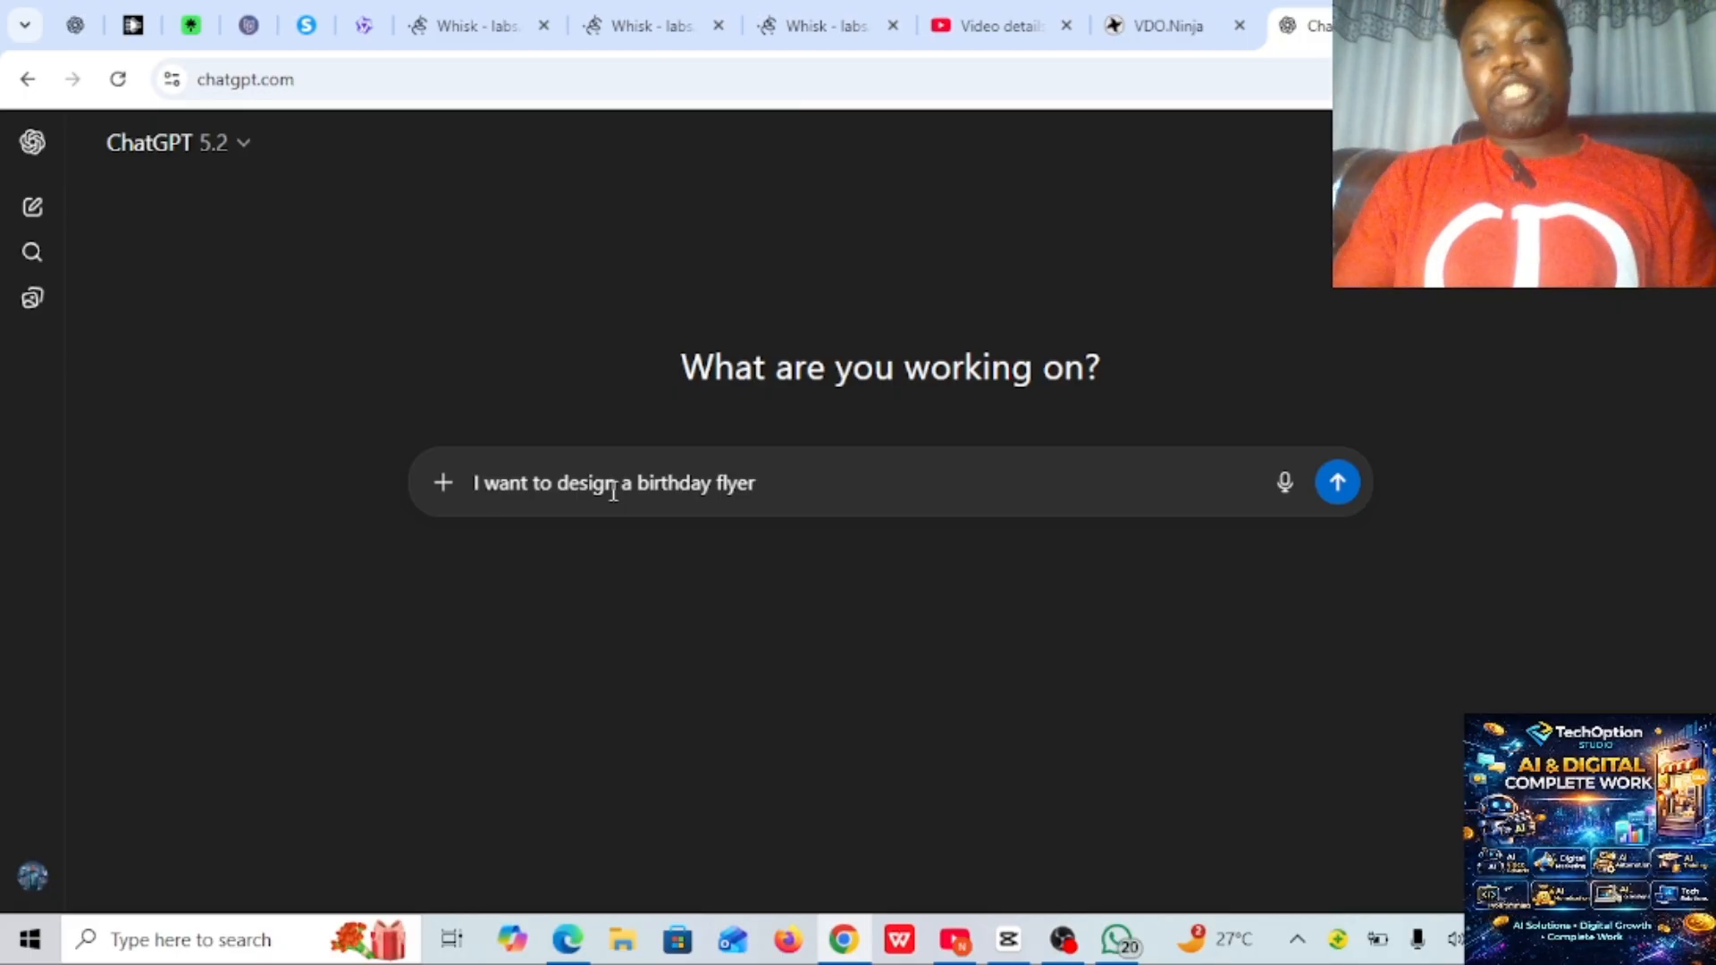
left_click(1338, 483)
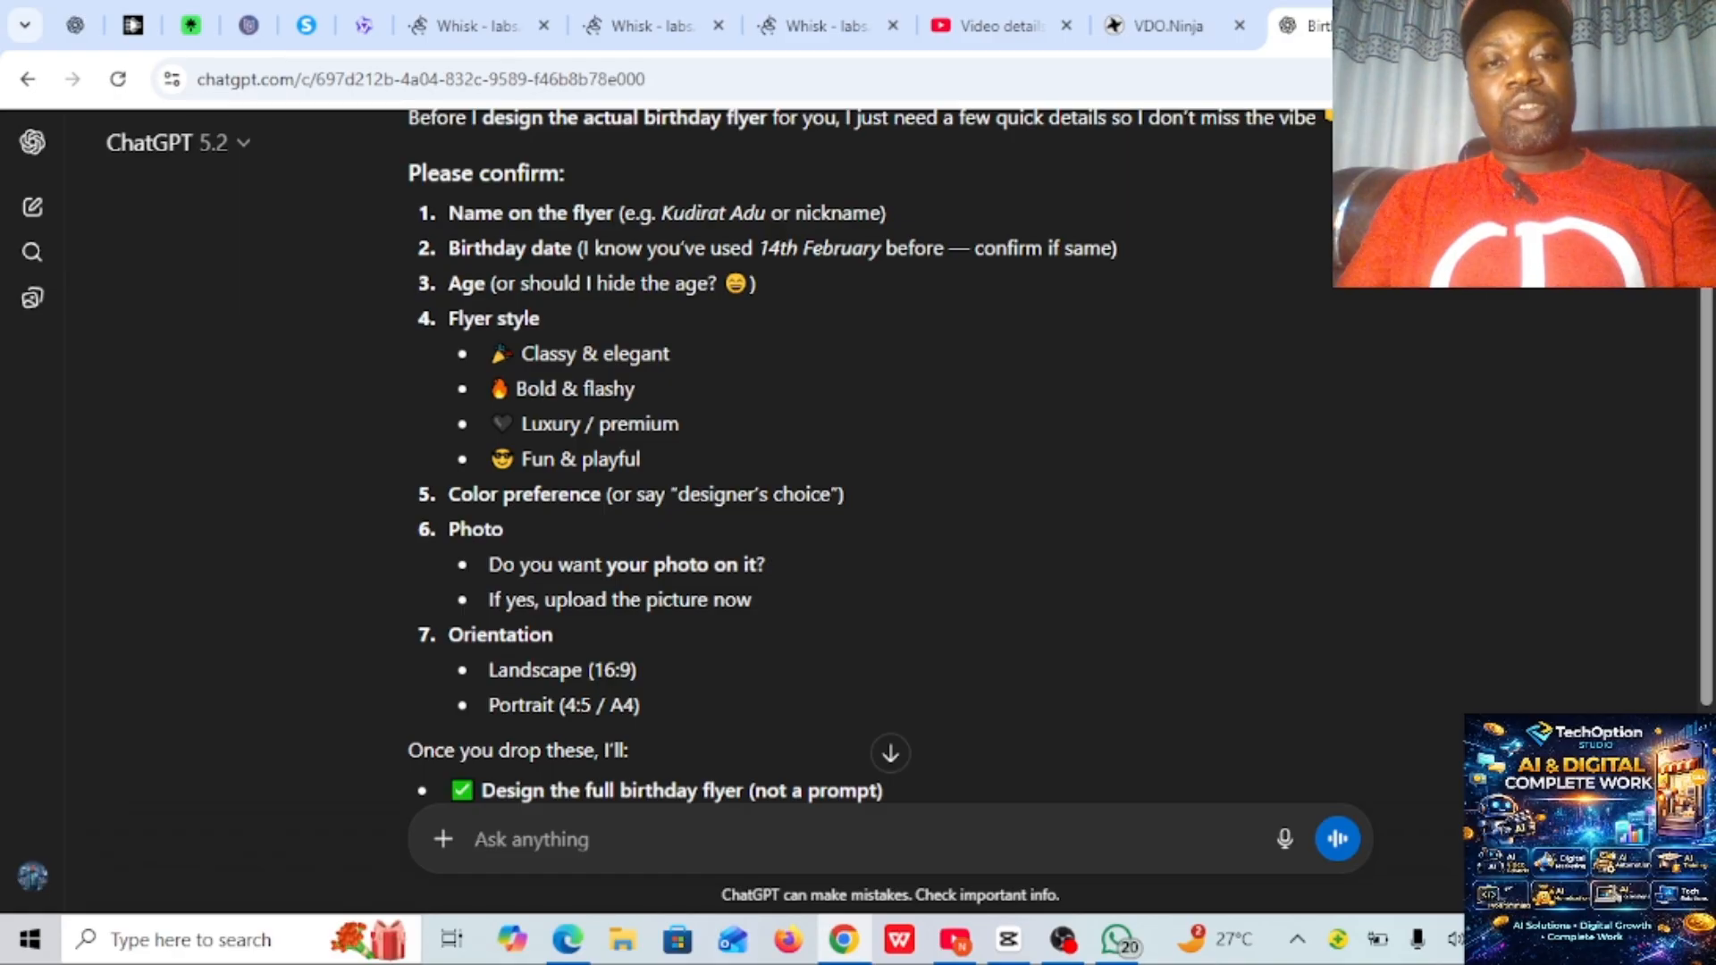
- Copy the reply's line "Design the full birthday flyer (not a prompt)" into a new message
scroll(881, 447, "down", 4)
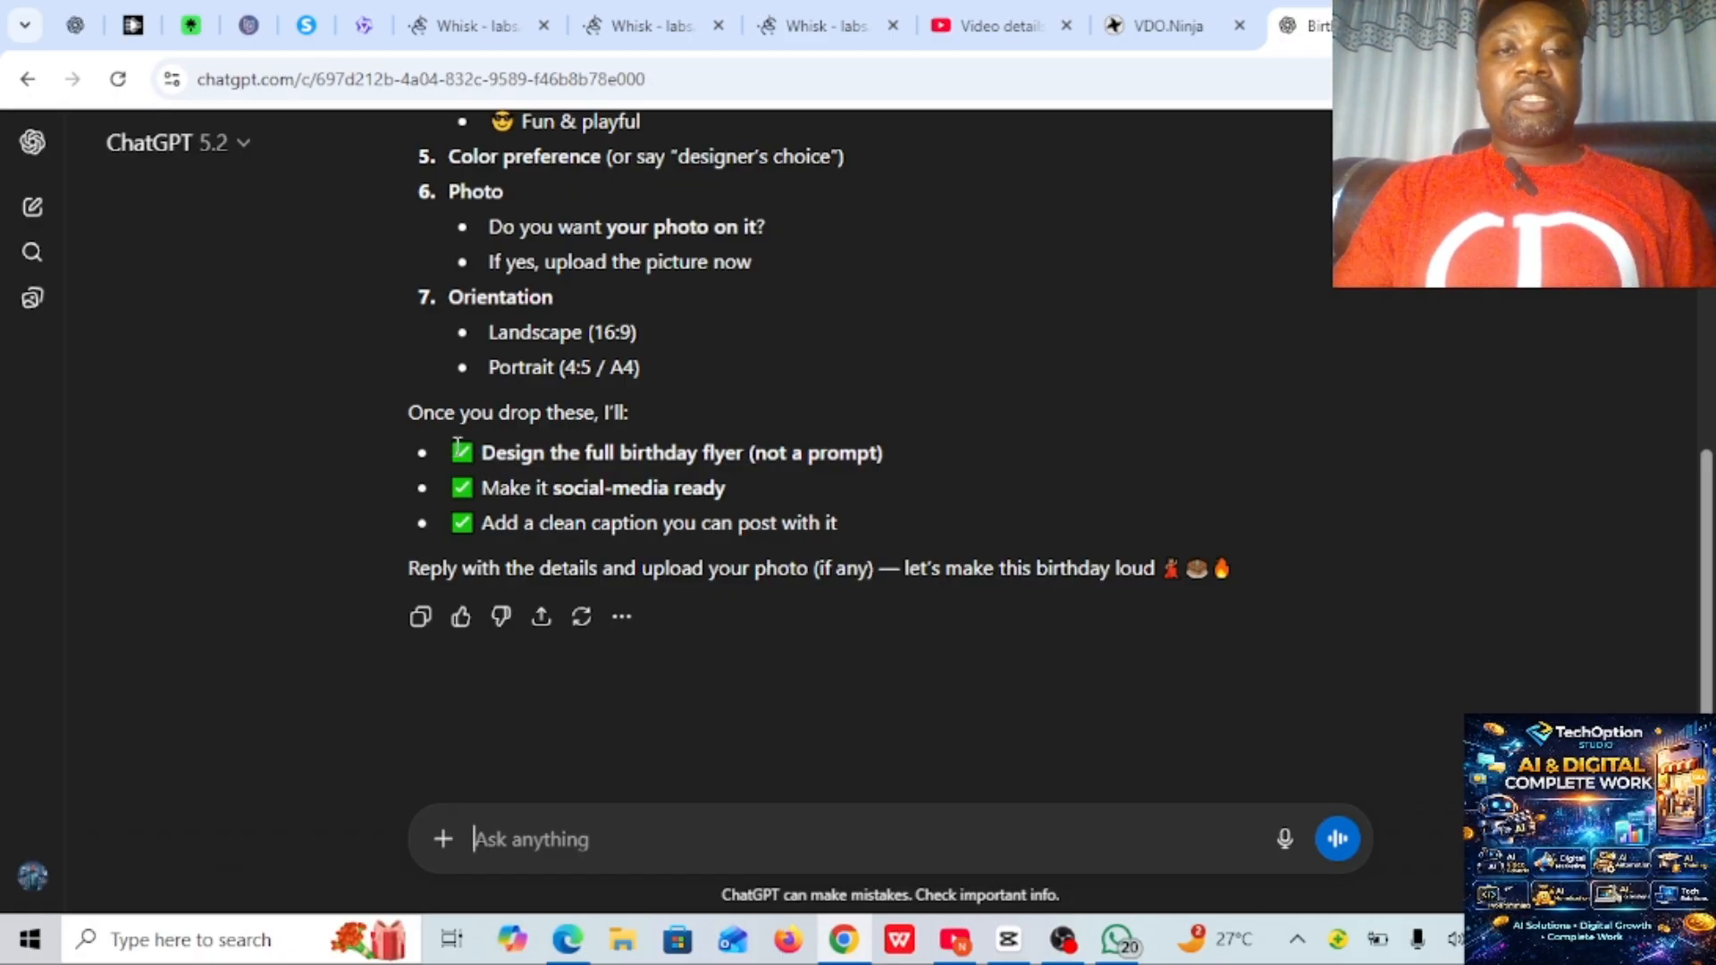
left_click_drag(456, 444, 908, 451)
key("ctrl+c")
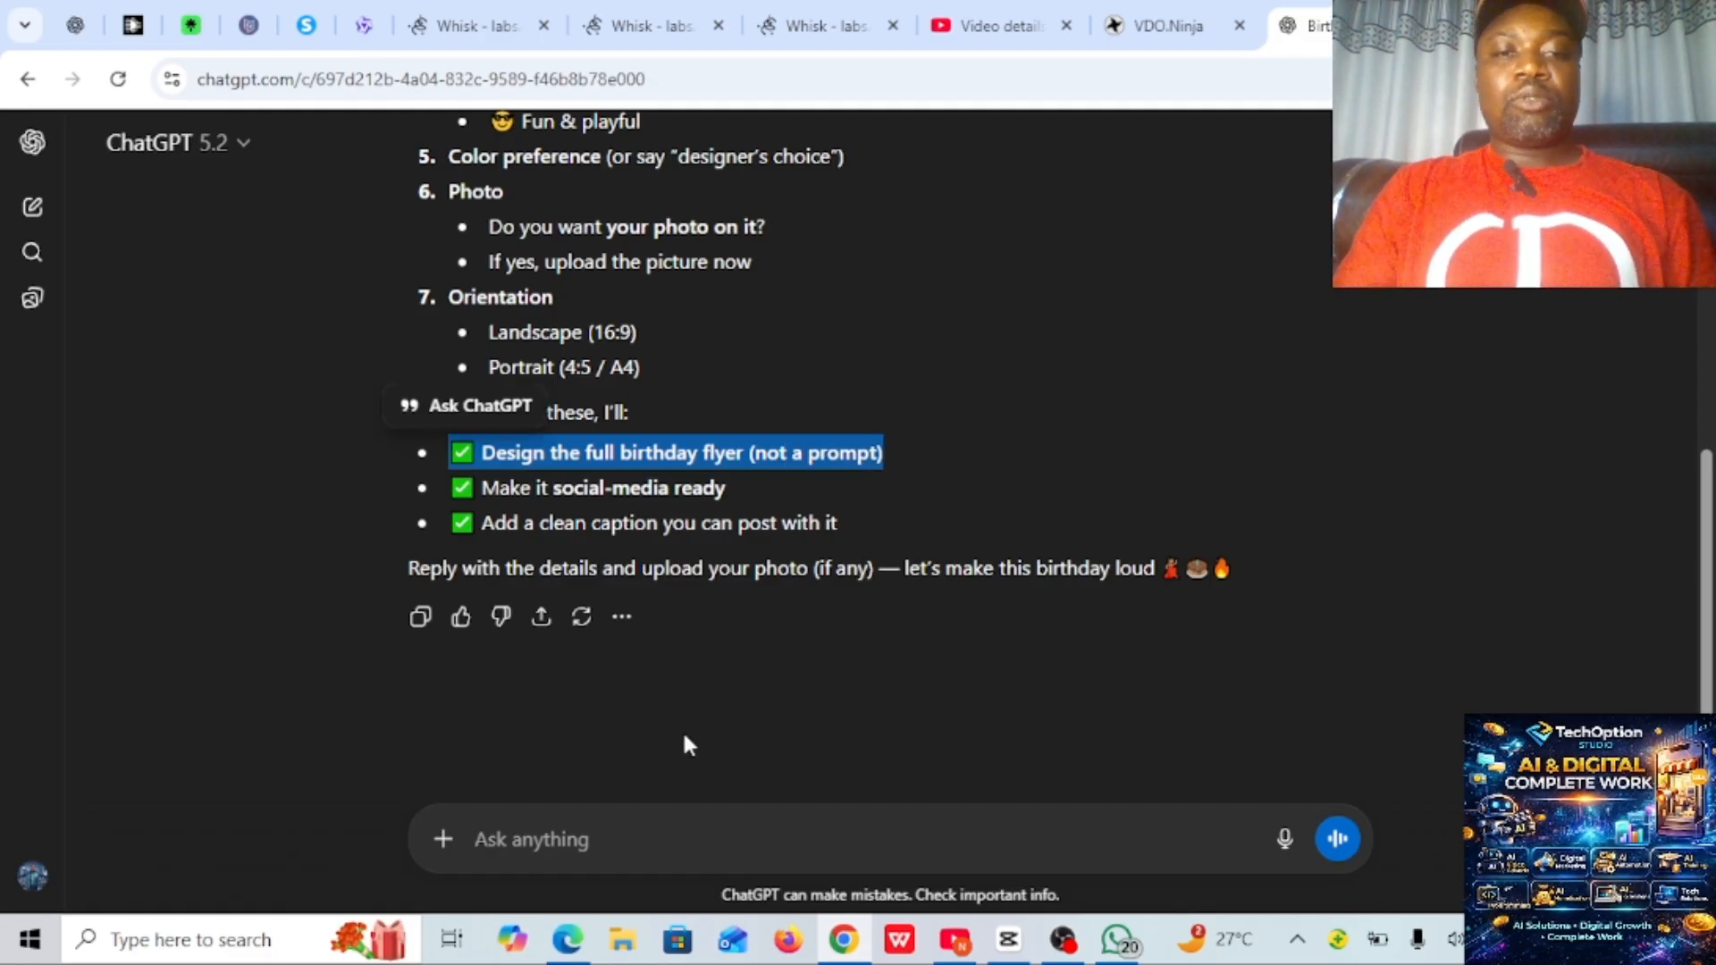
left_click(586, 840)
key("ctrl+v")
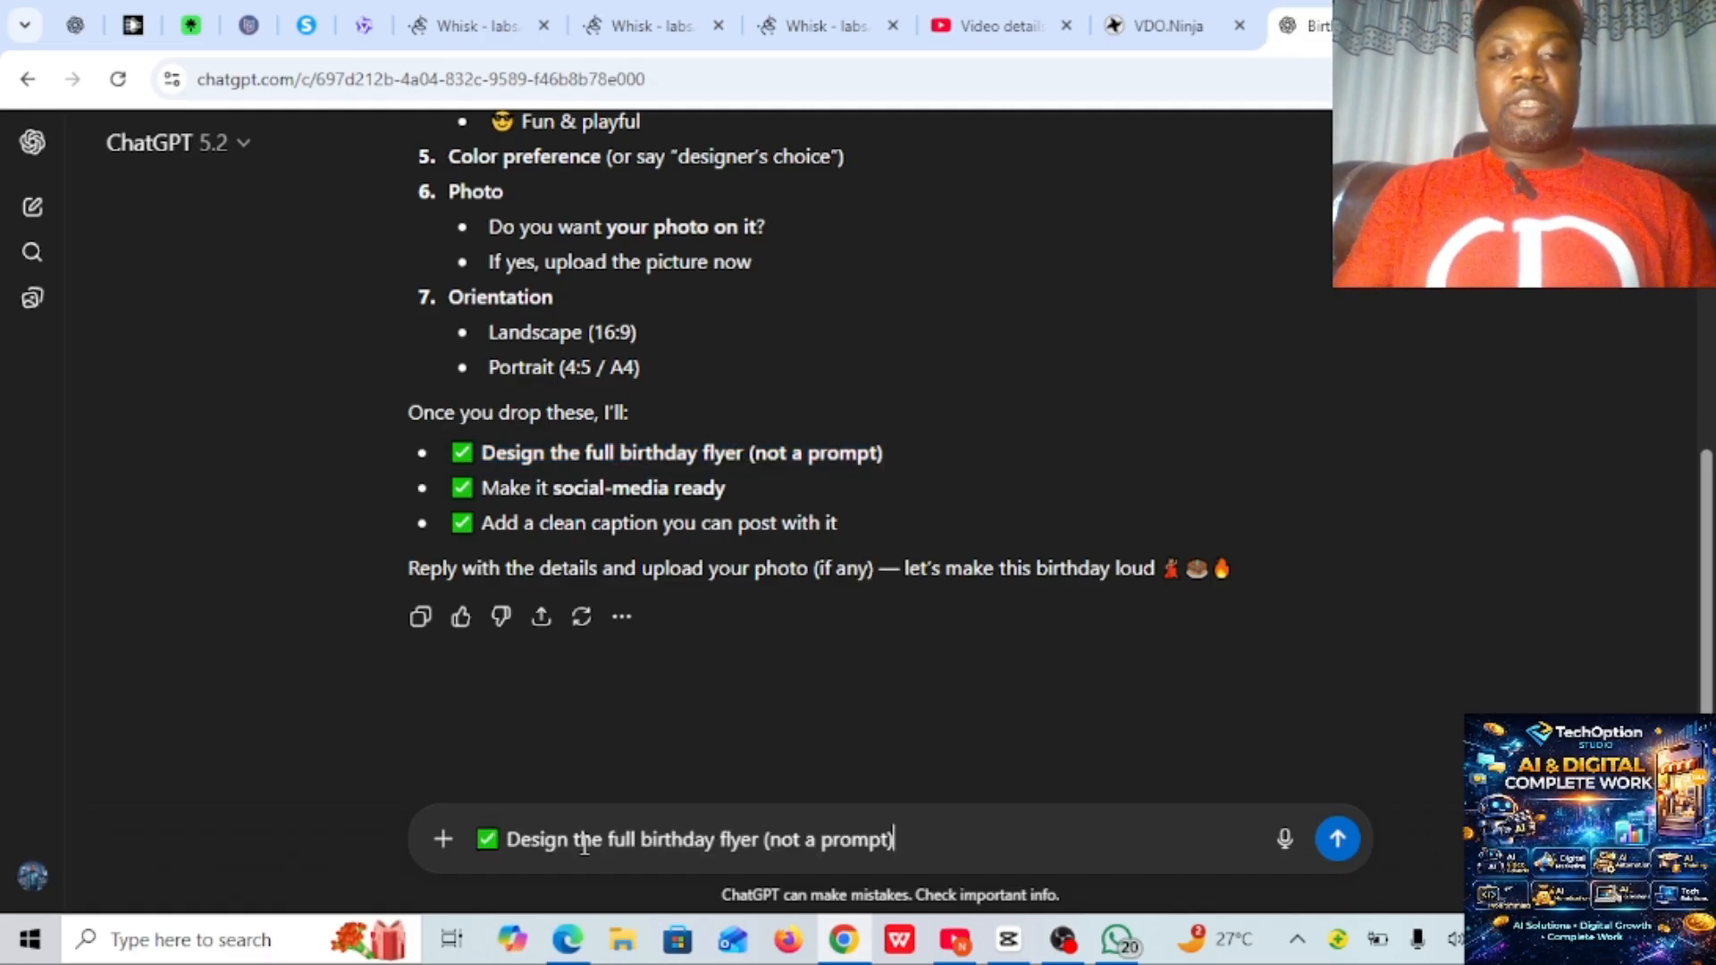
- Extend the message with a comma and "name:" followed by the celebrant's full name in capitals
type(", ")
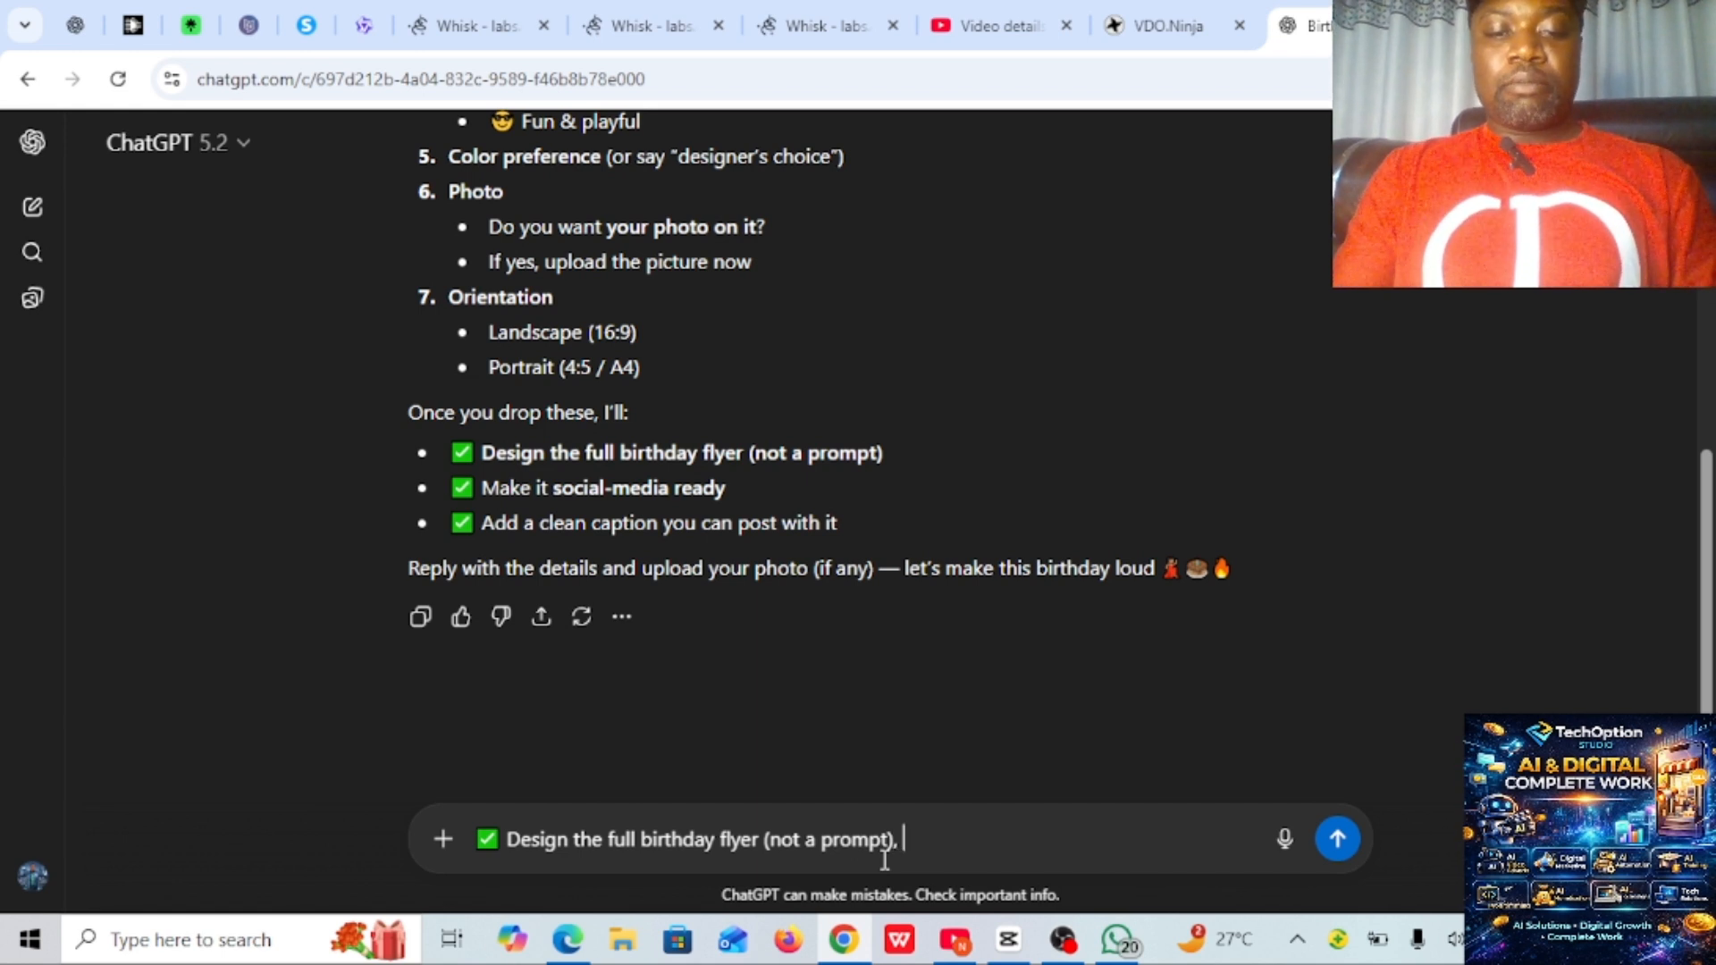
type("name")
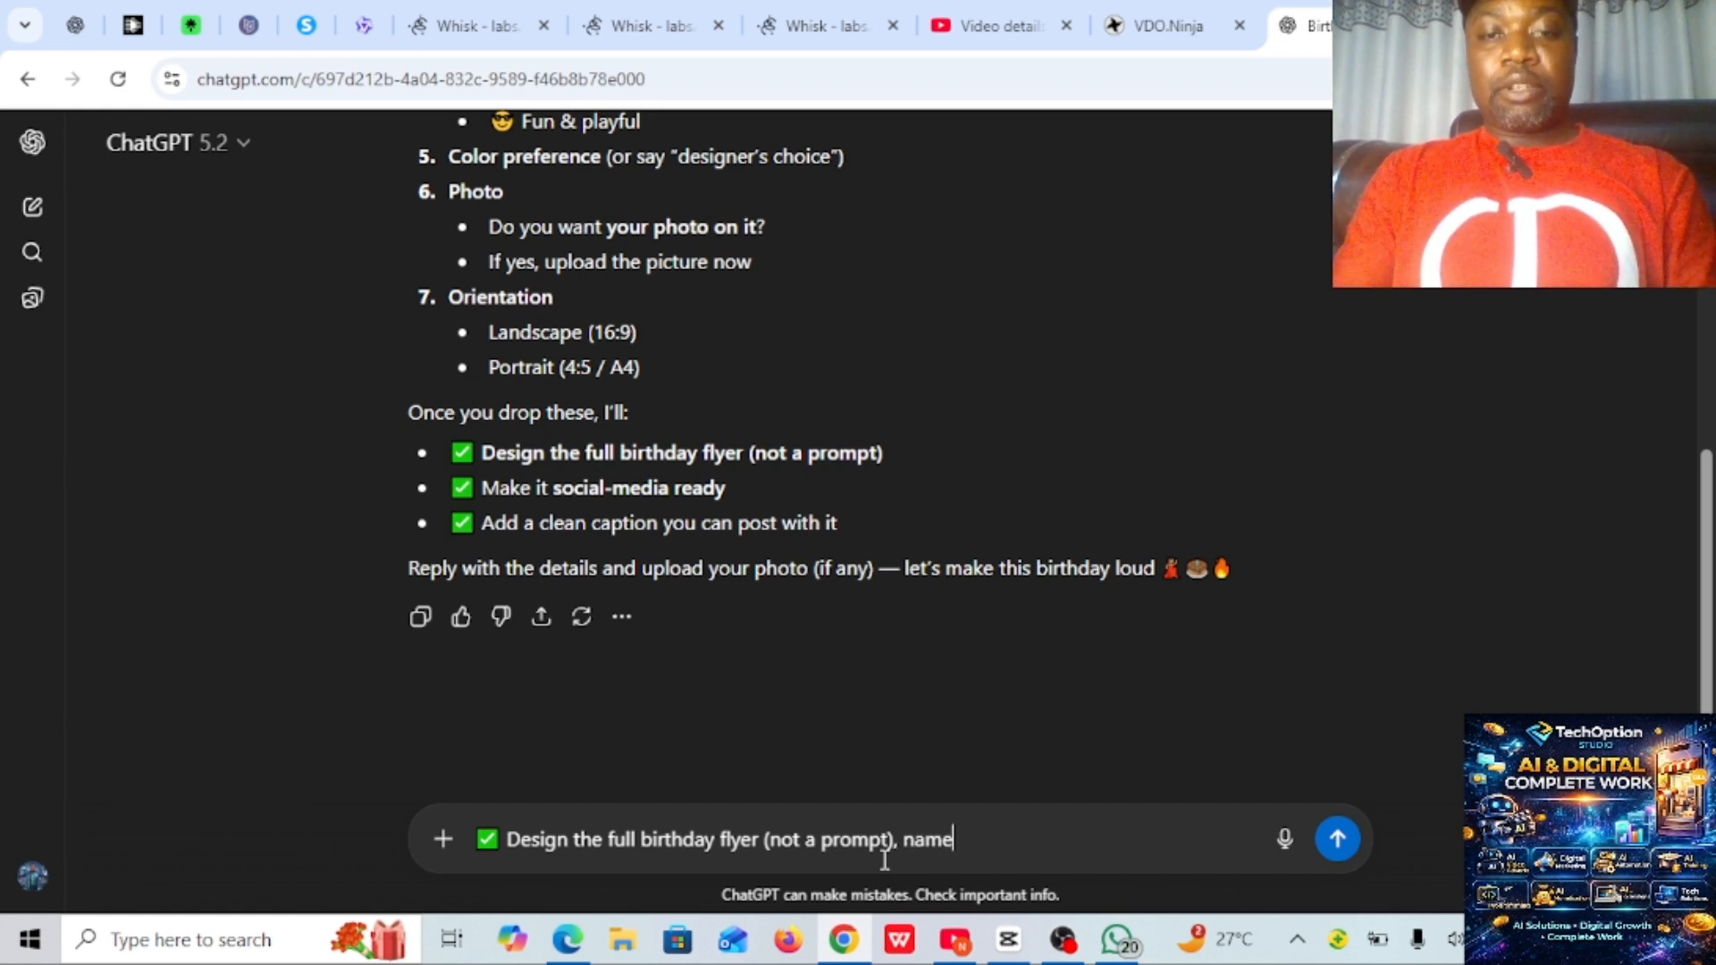
type(":")
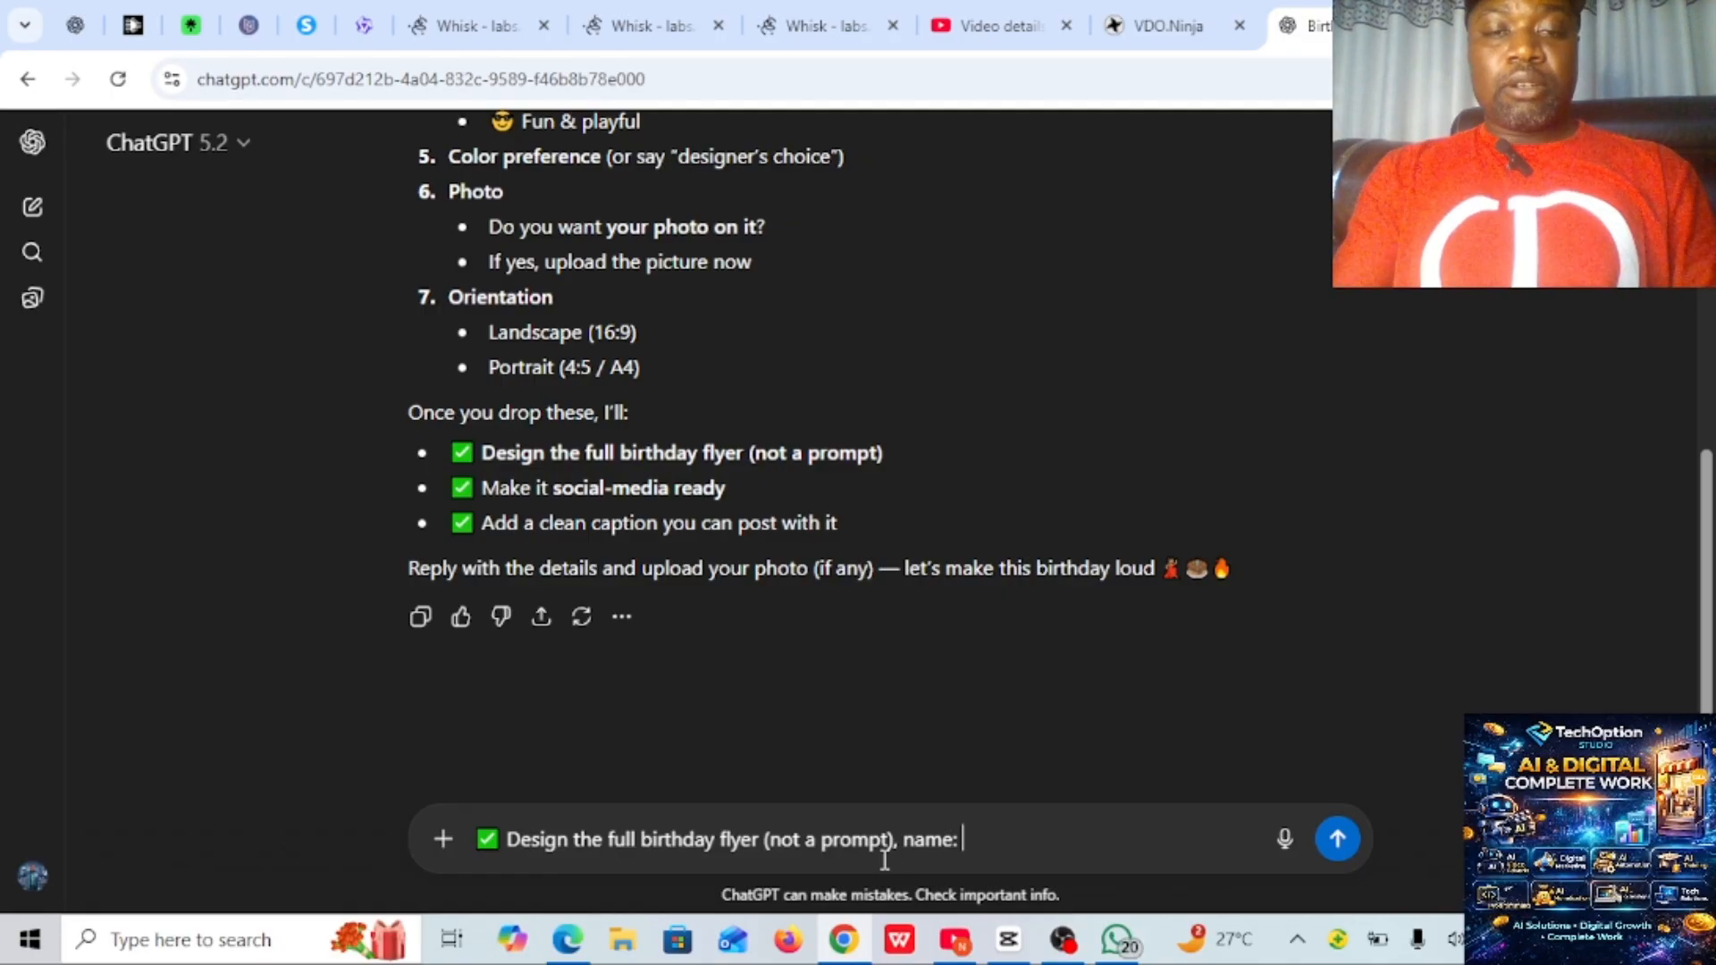
type("r")
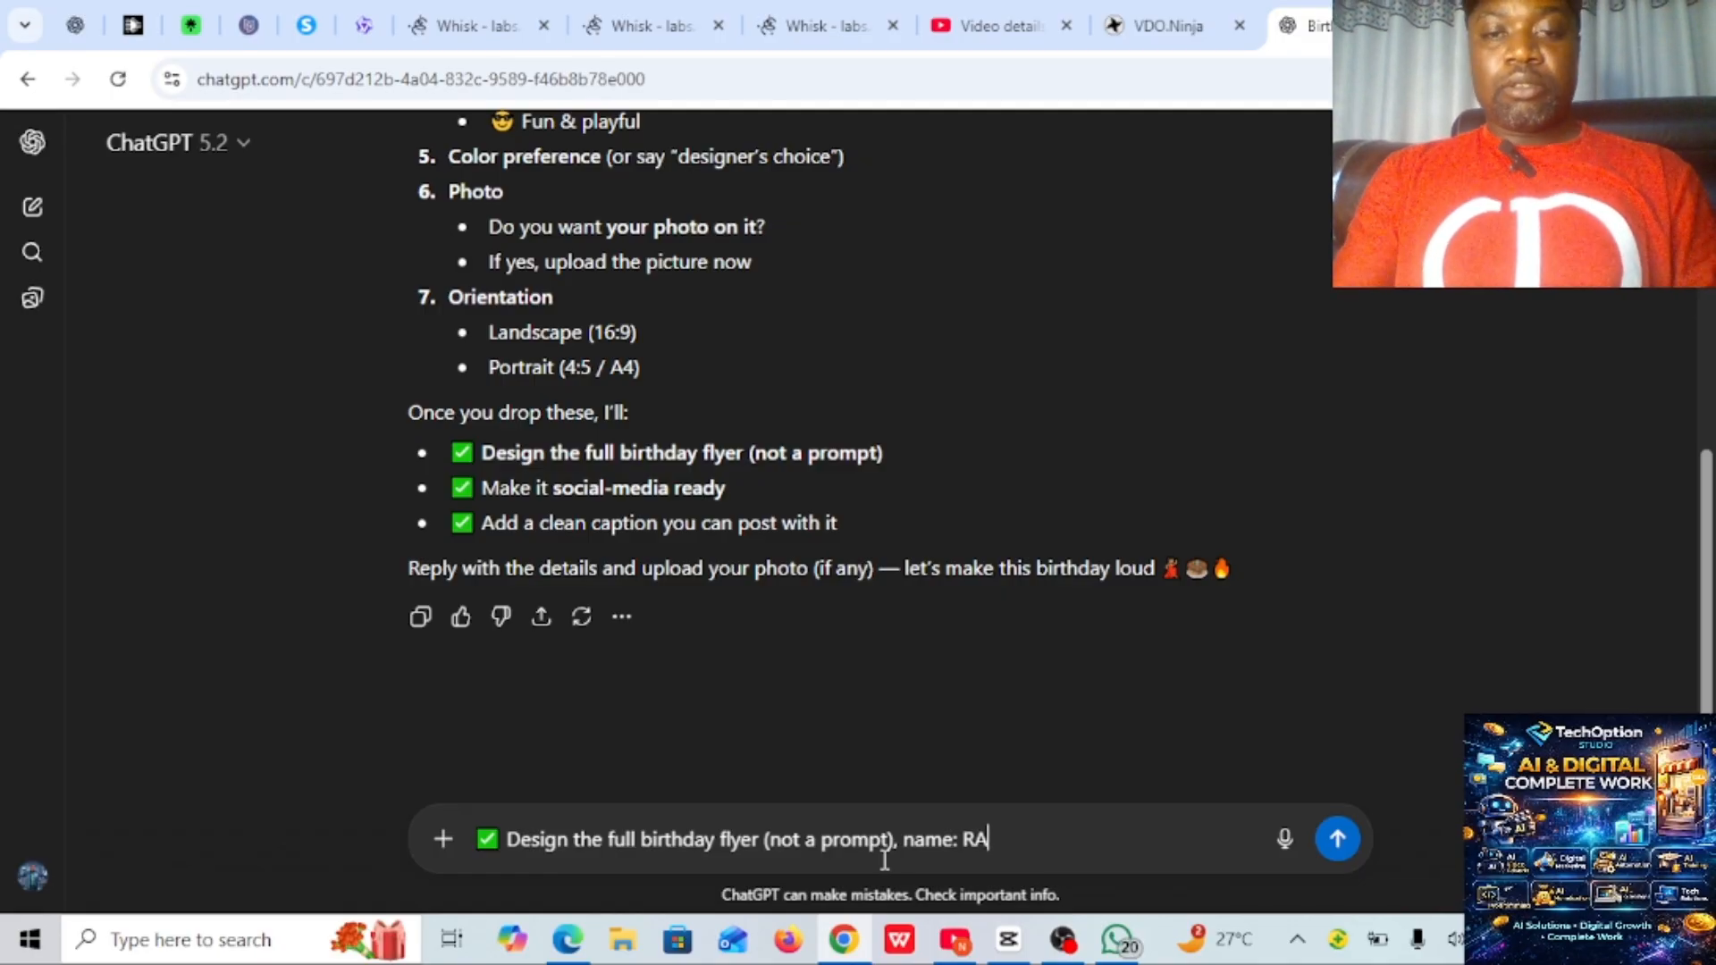
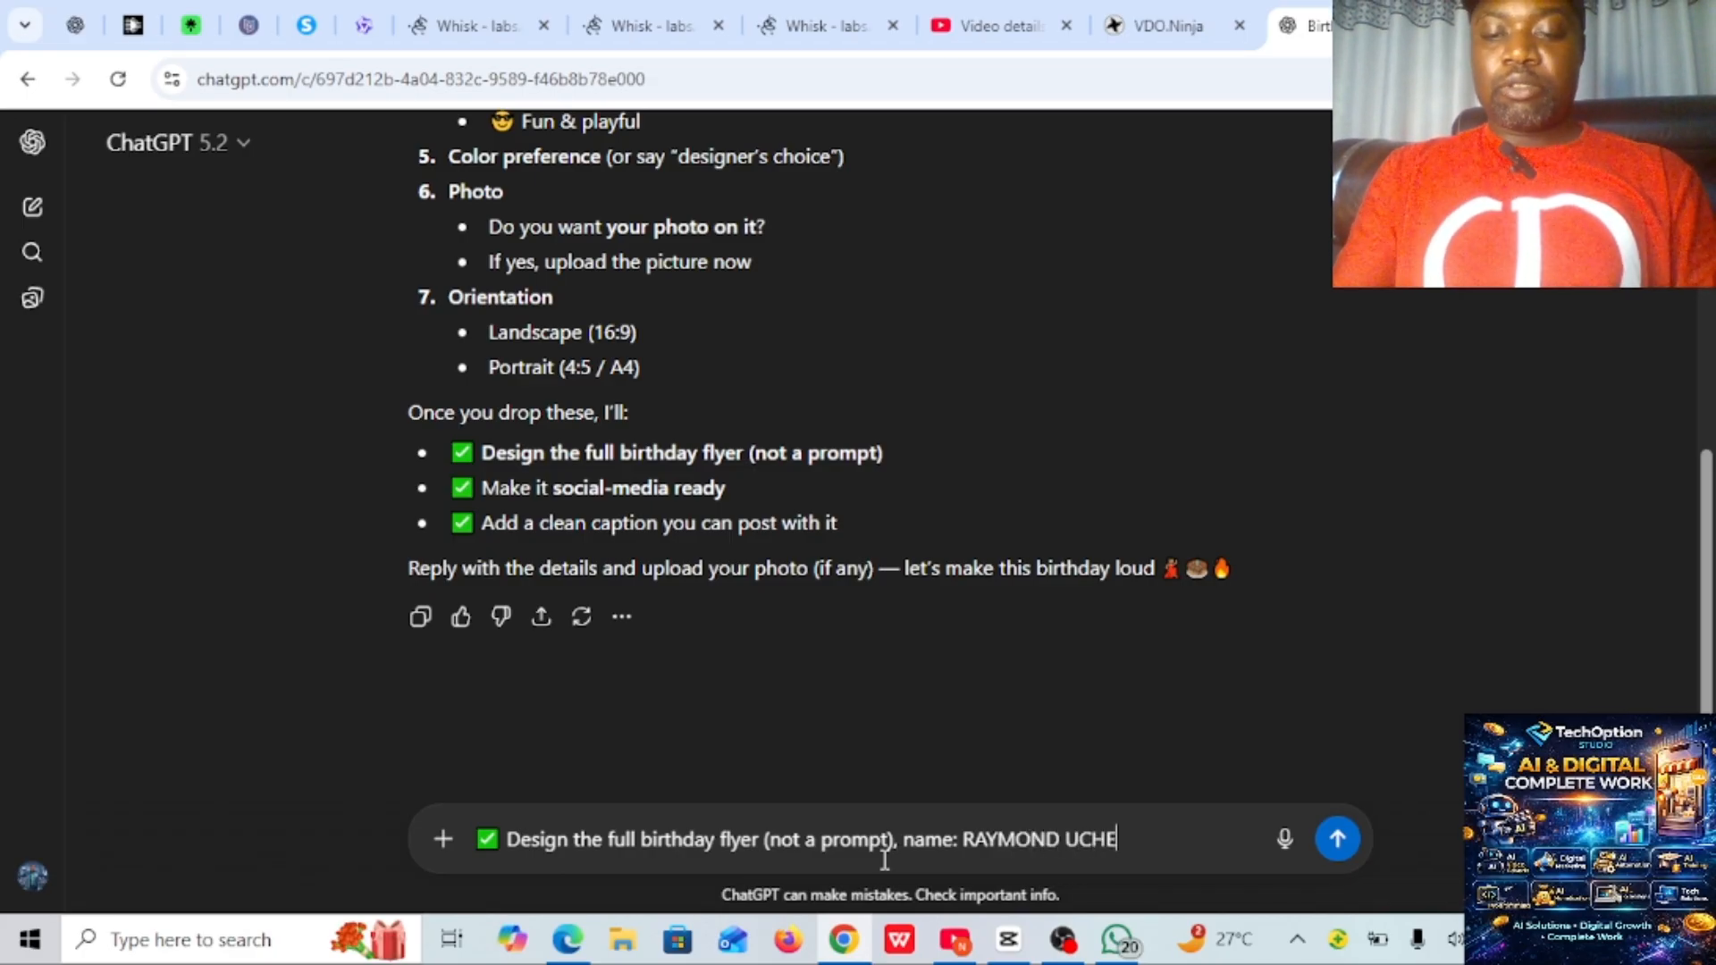
type(", ")
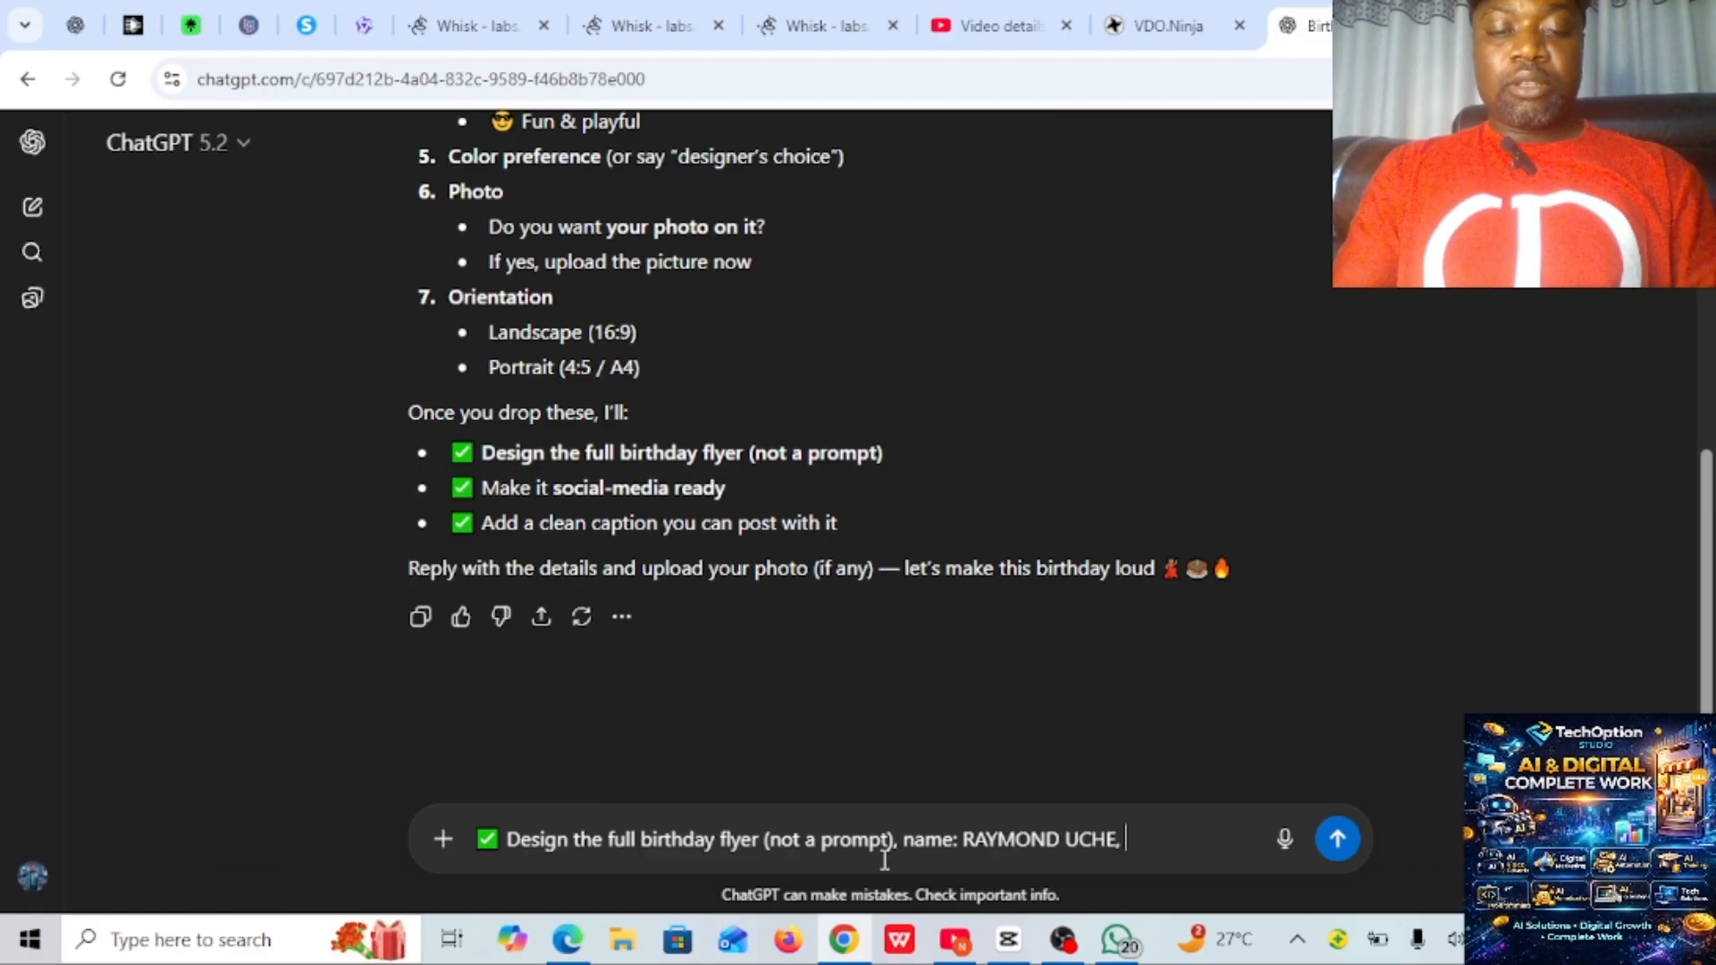
type("date")
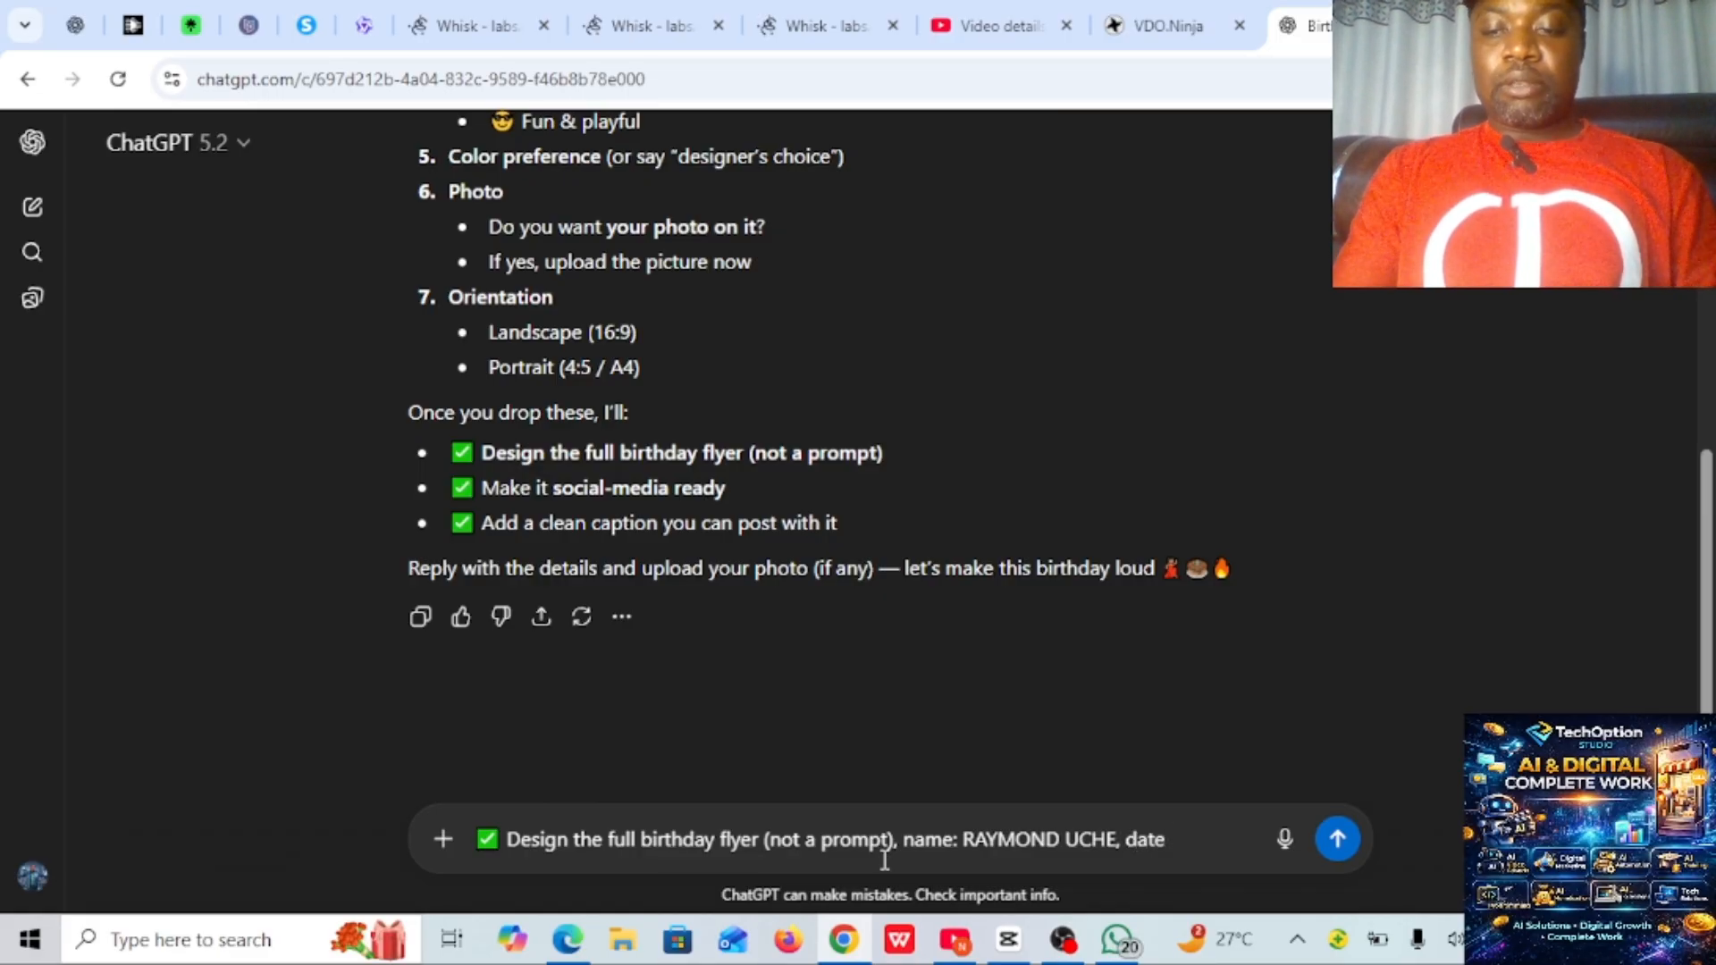
type(": ")
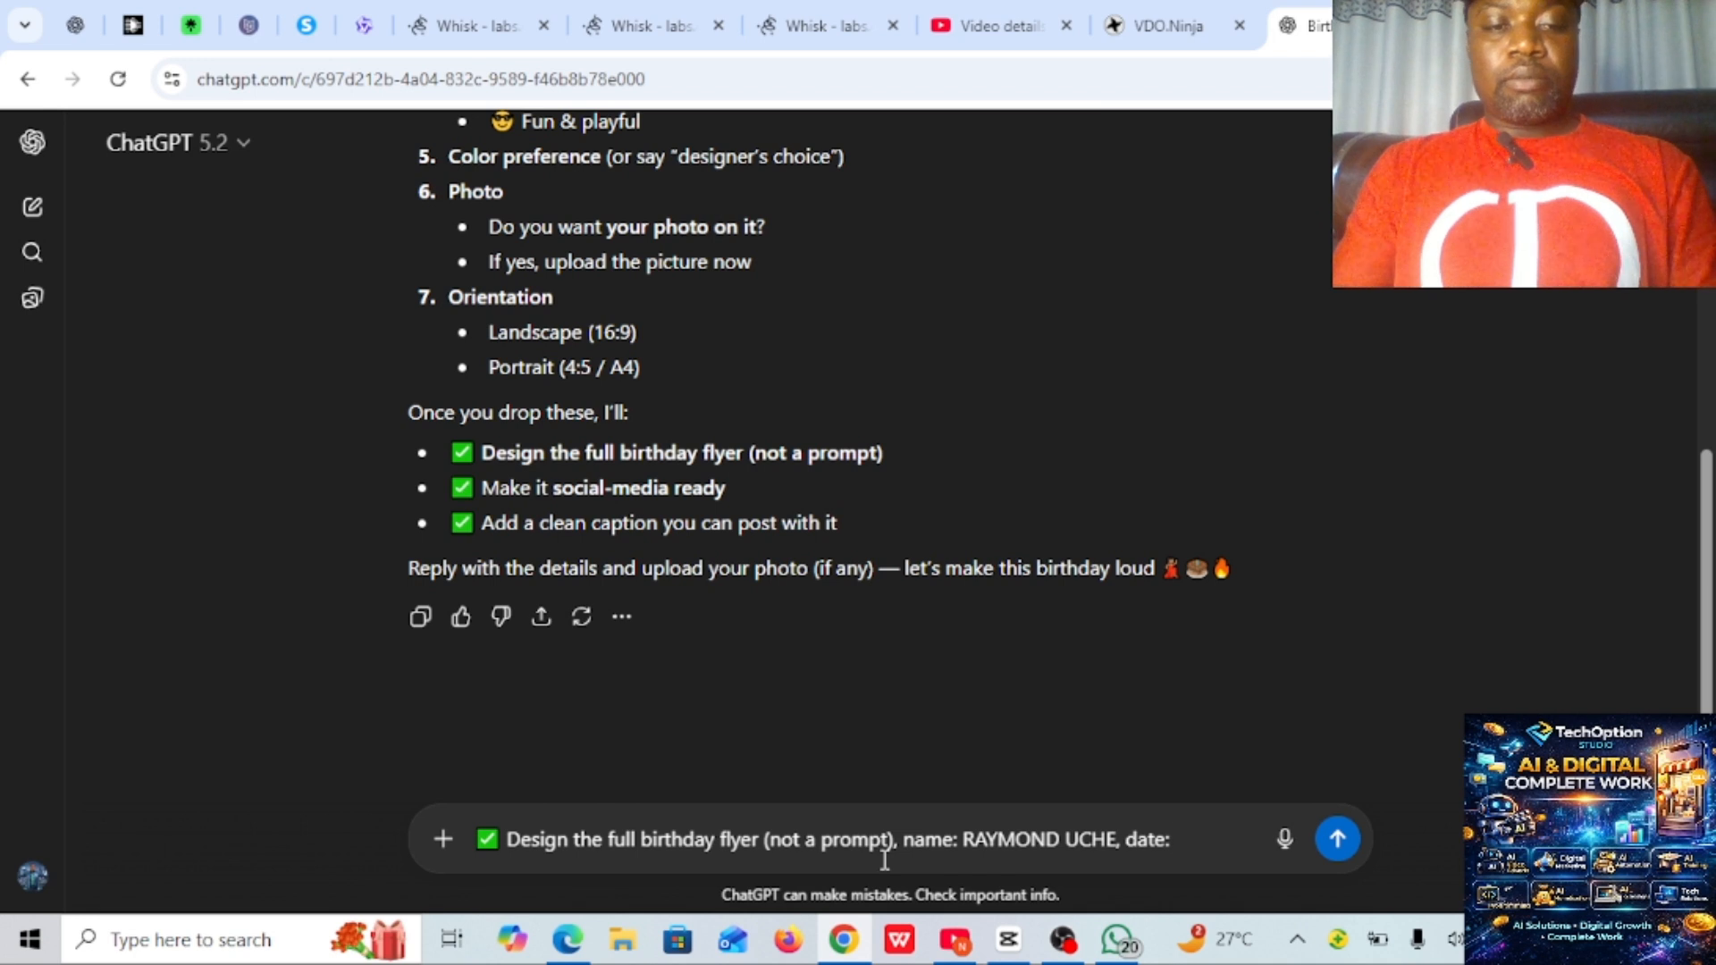
type("14 feb")
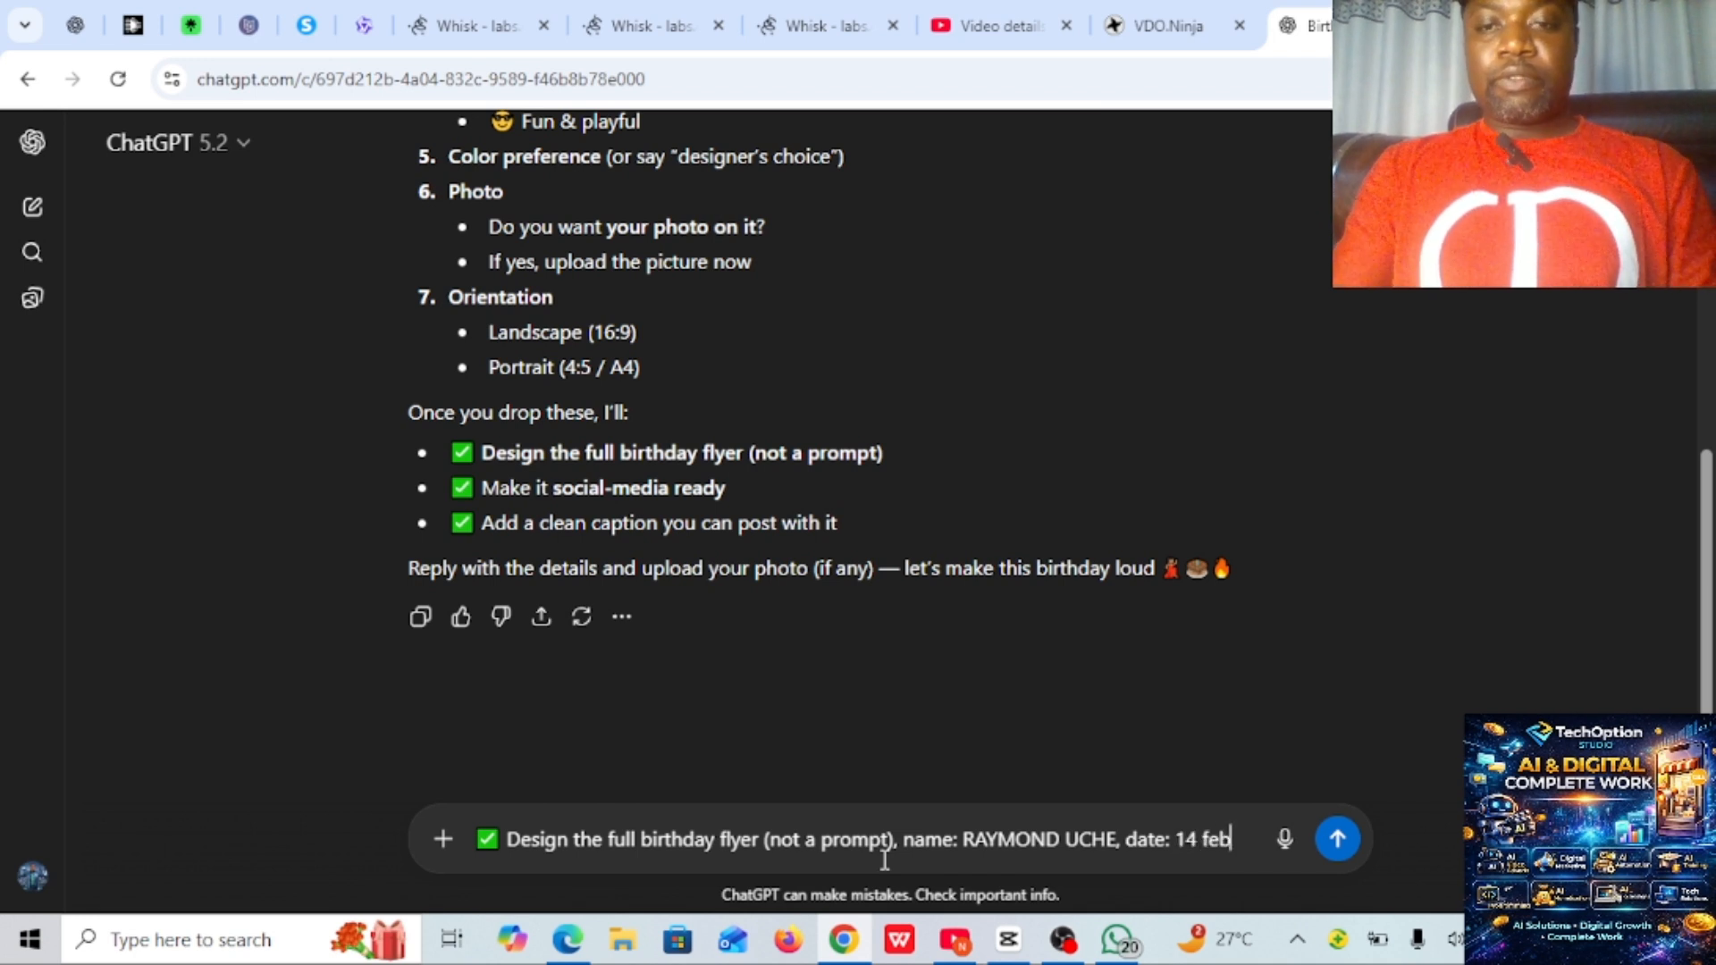
type(",")
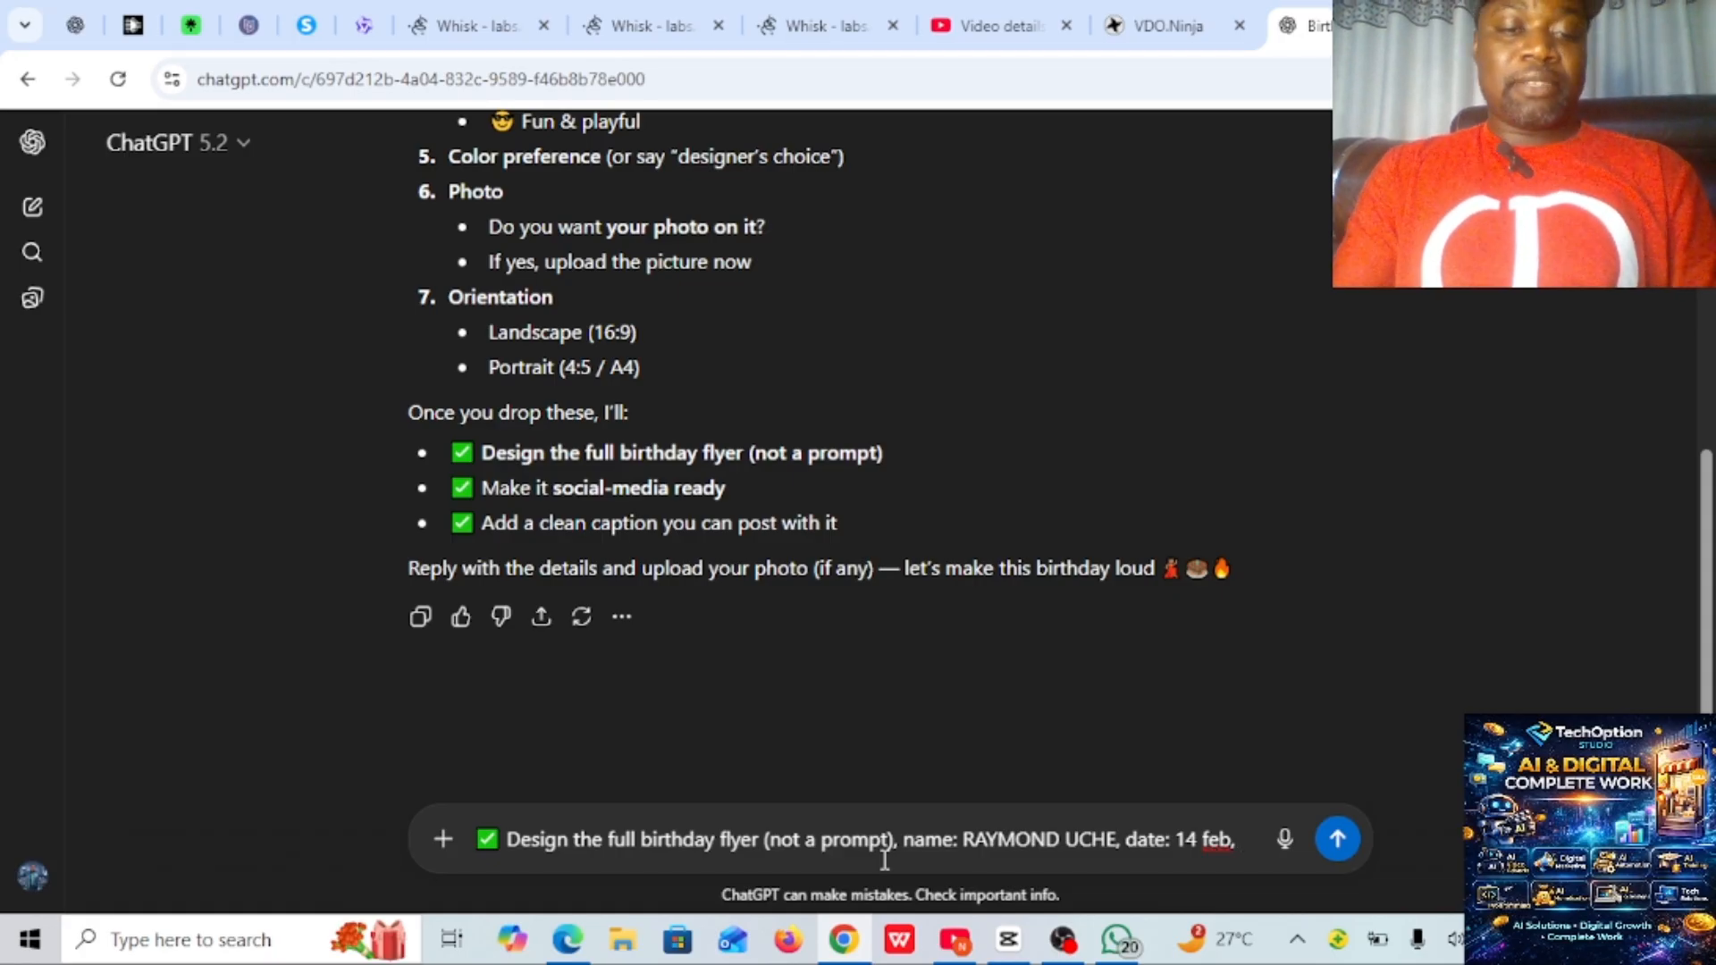
type(" venue")
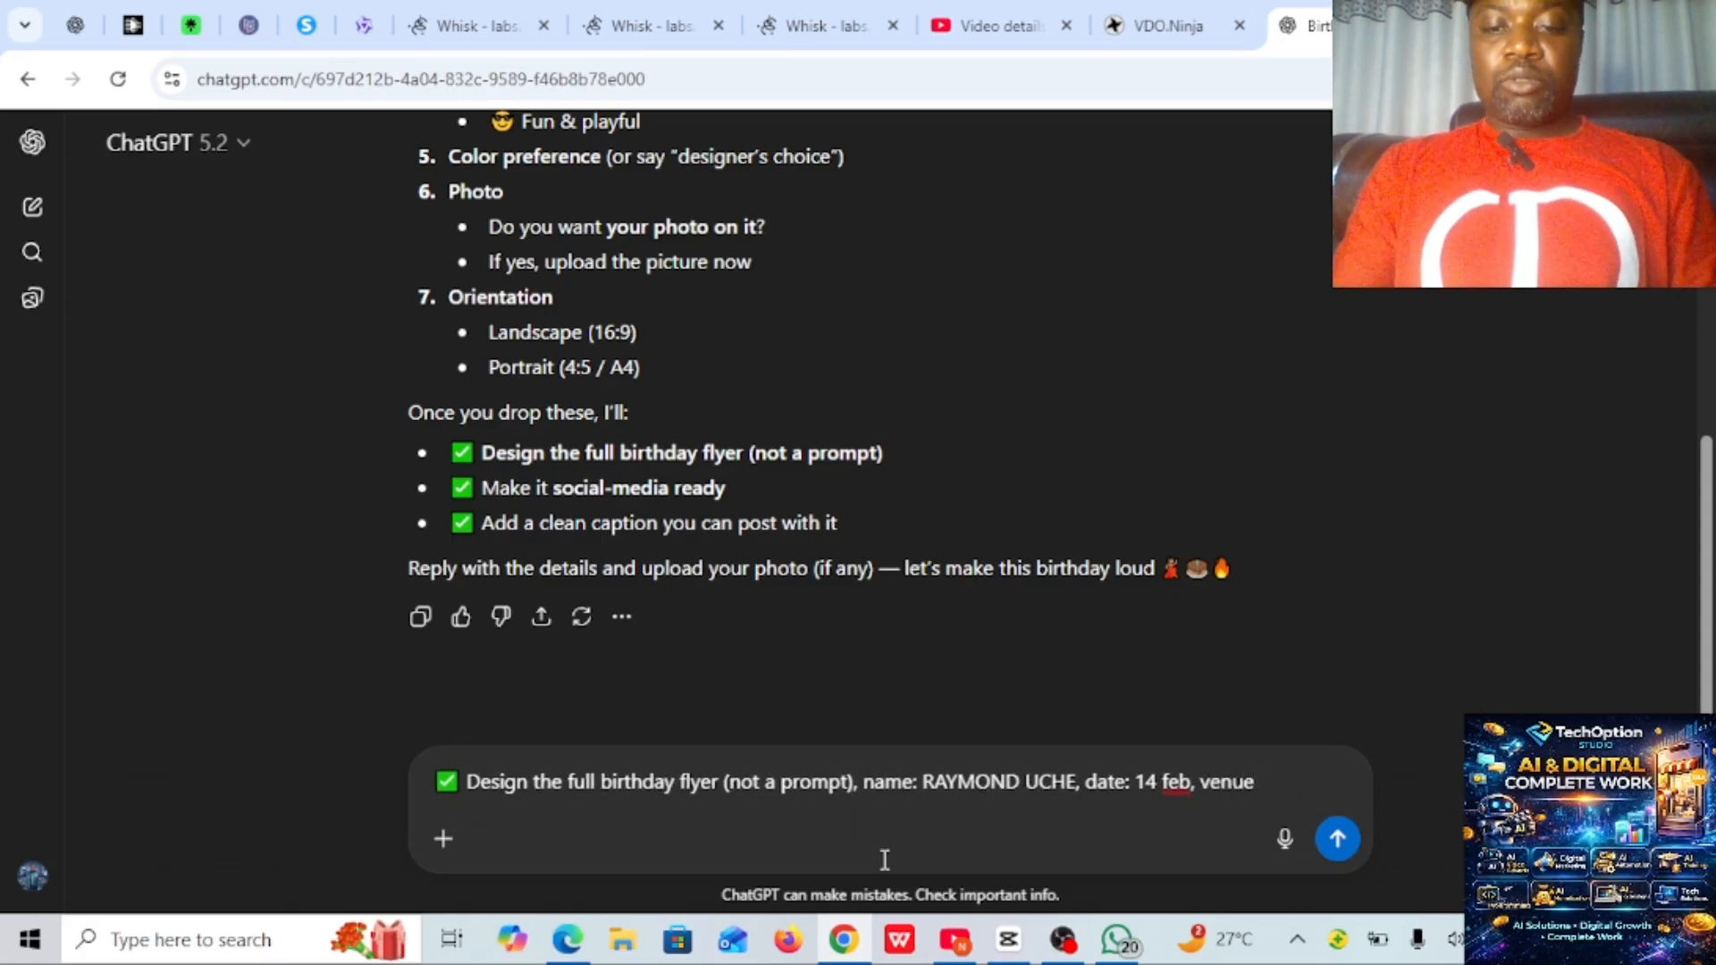
type(": ")
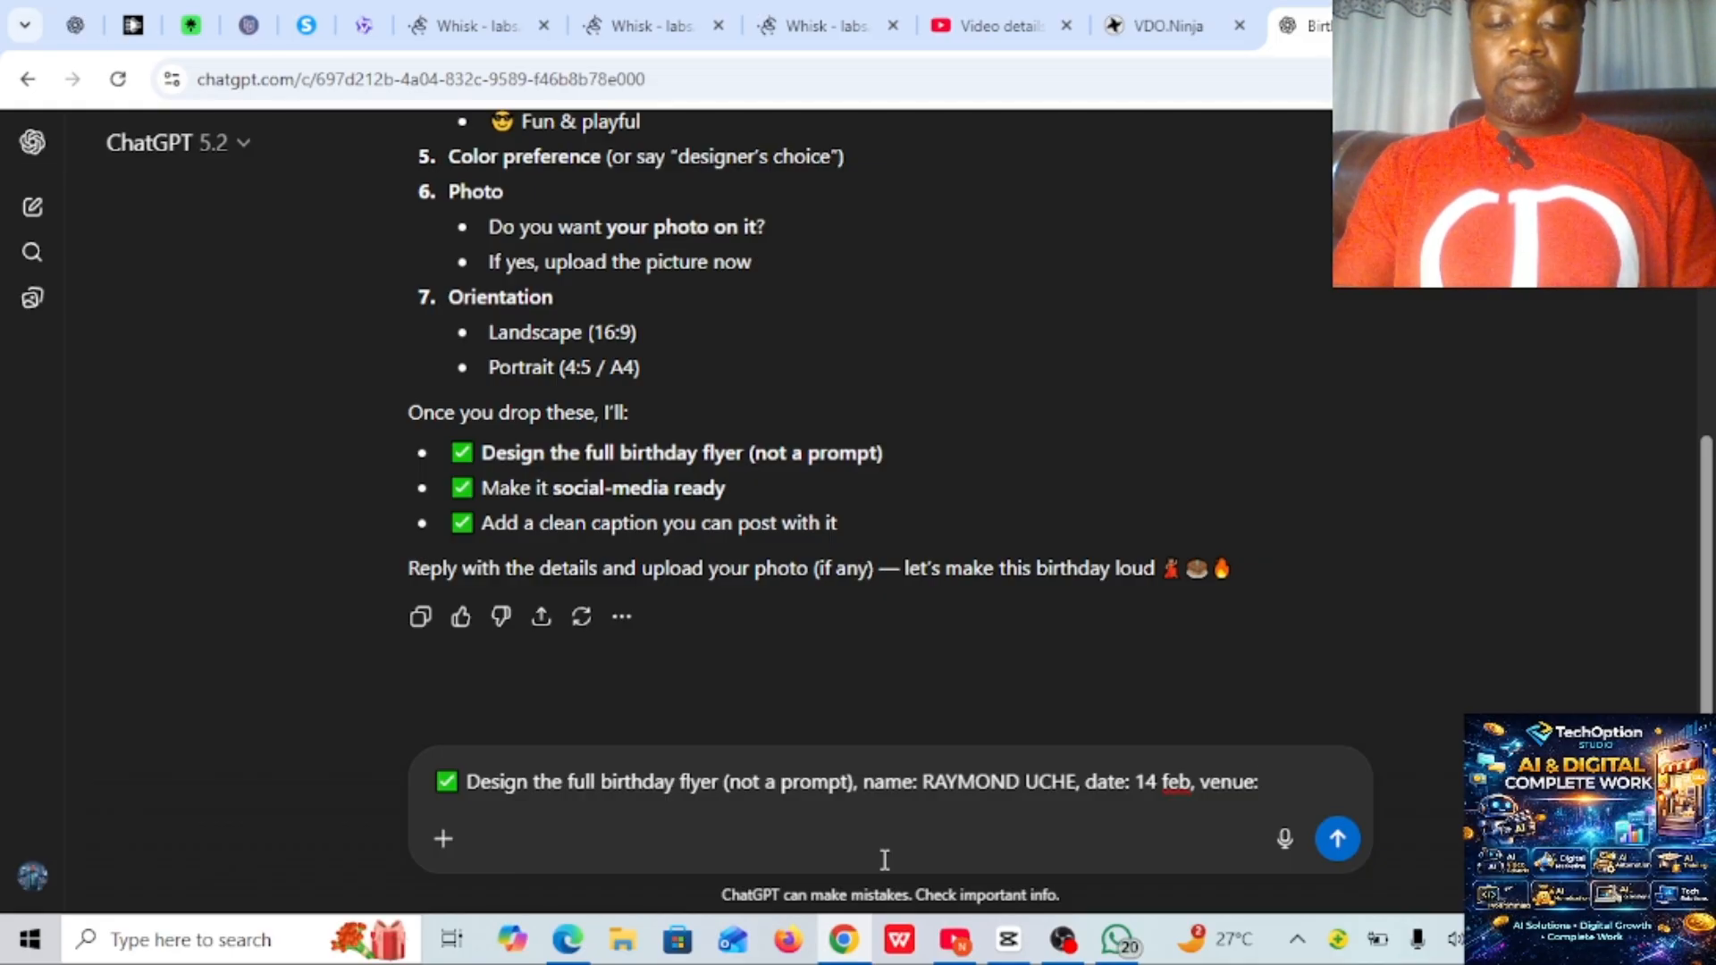
type("mak")
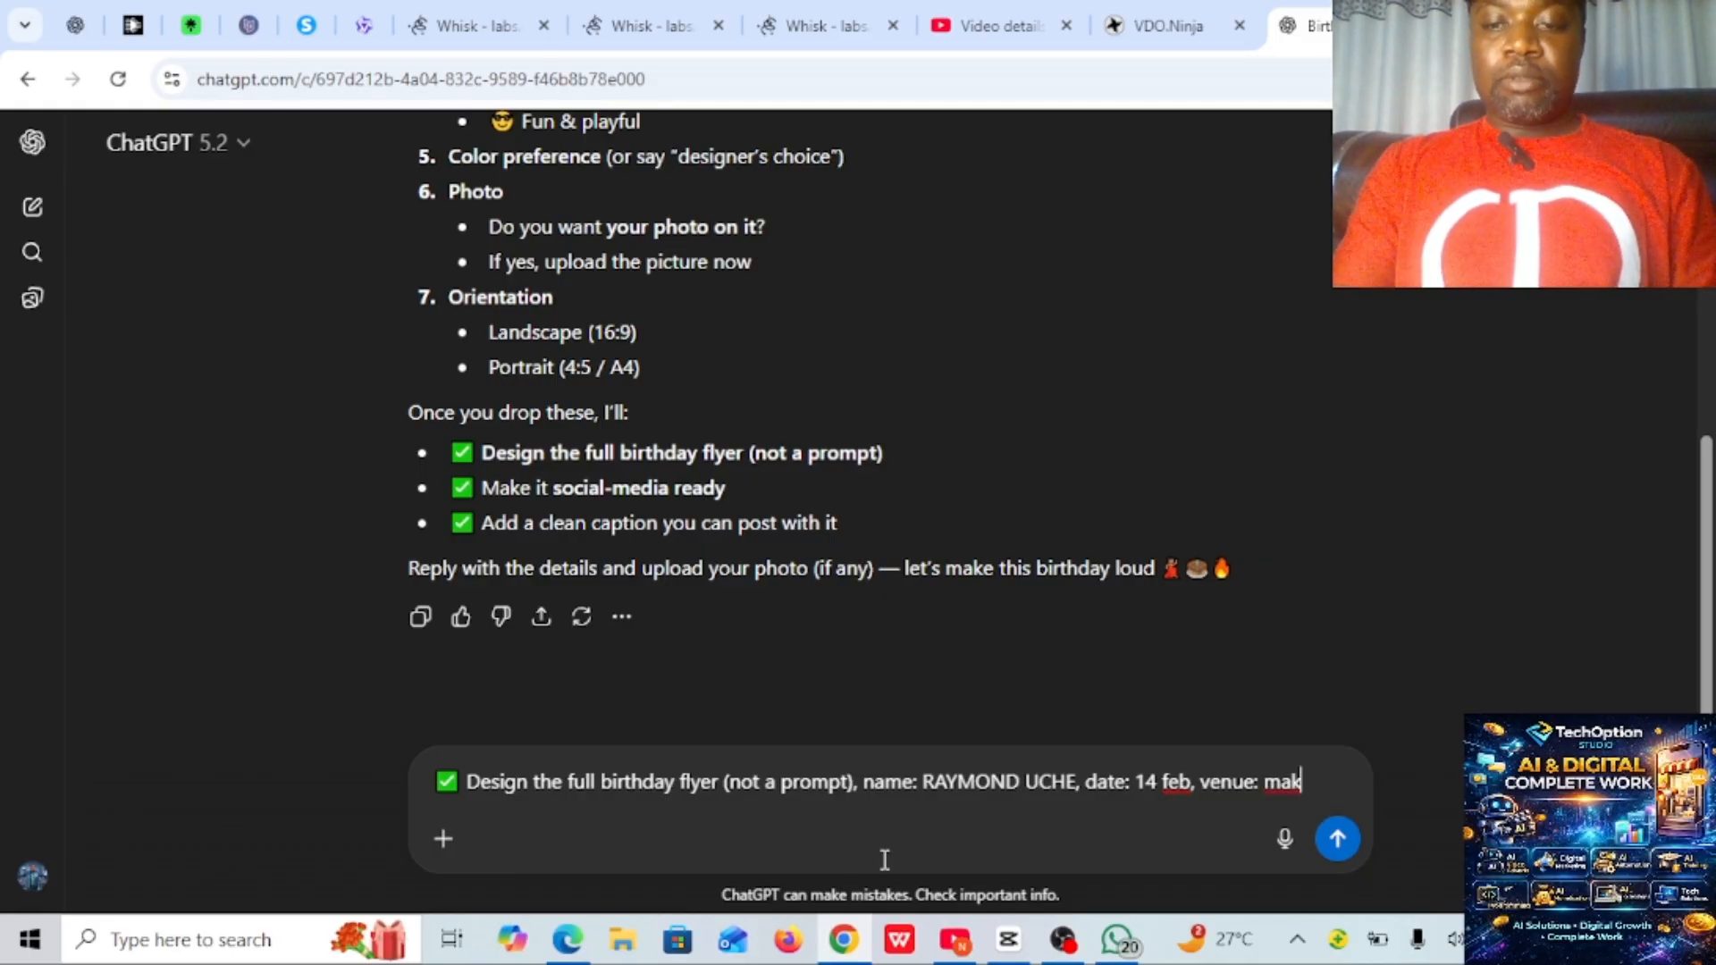
- Extend the message with a comma and "venue: malibu hotel and suite." after the birthday date
key("BackSpace")
type("lib")
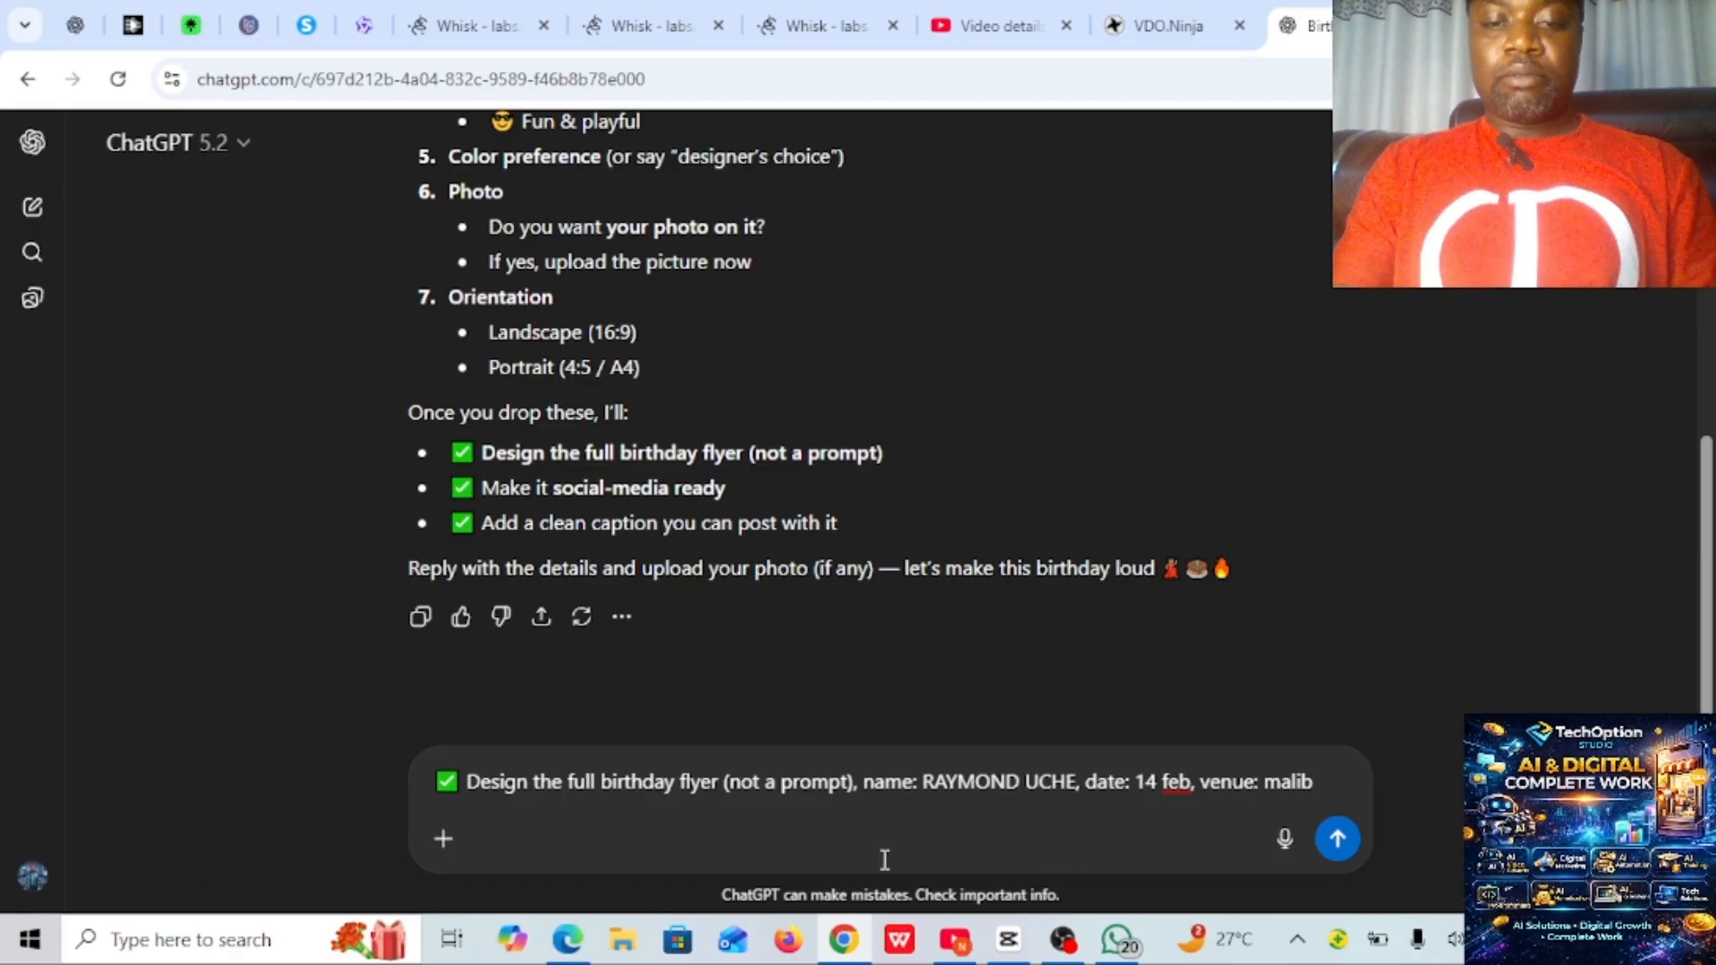
type("au ")
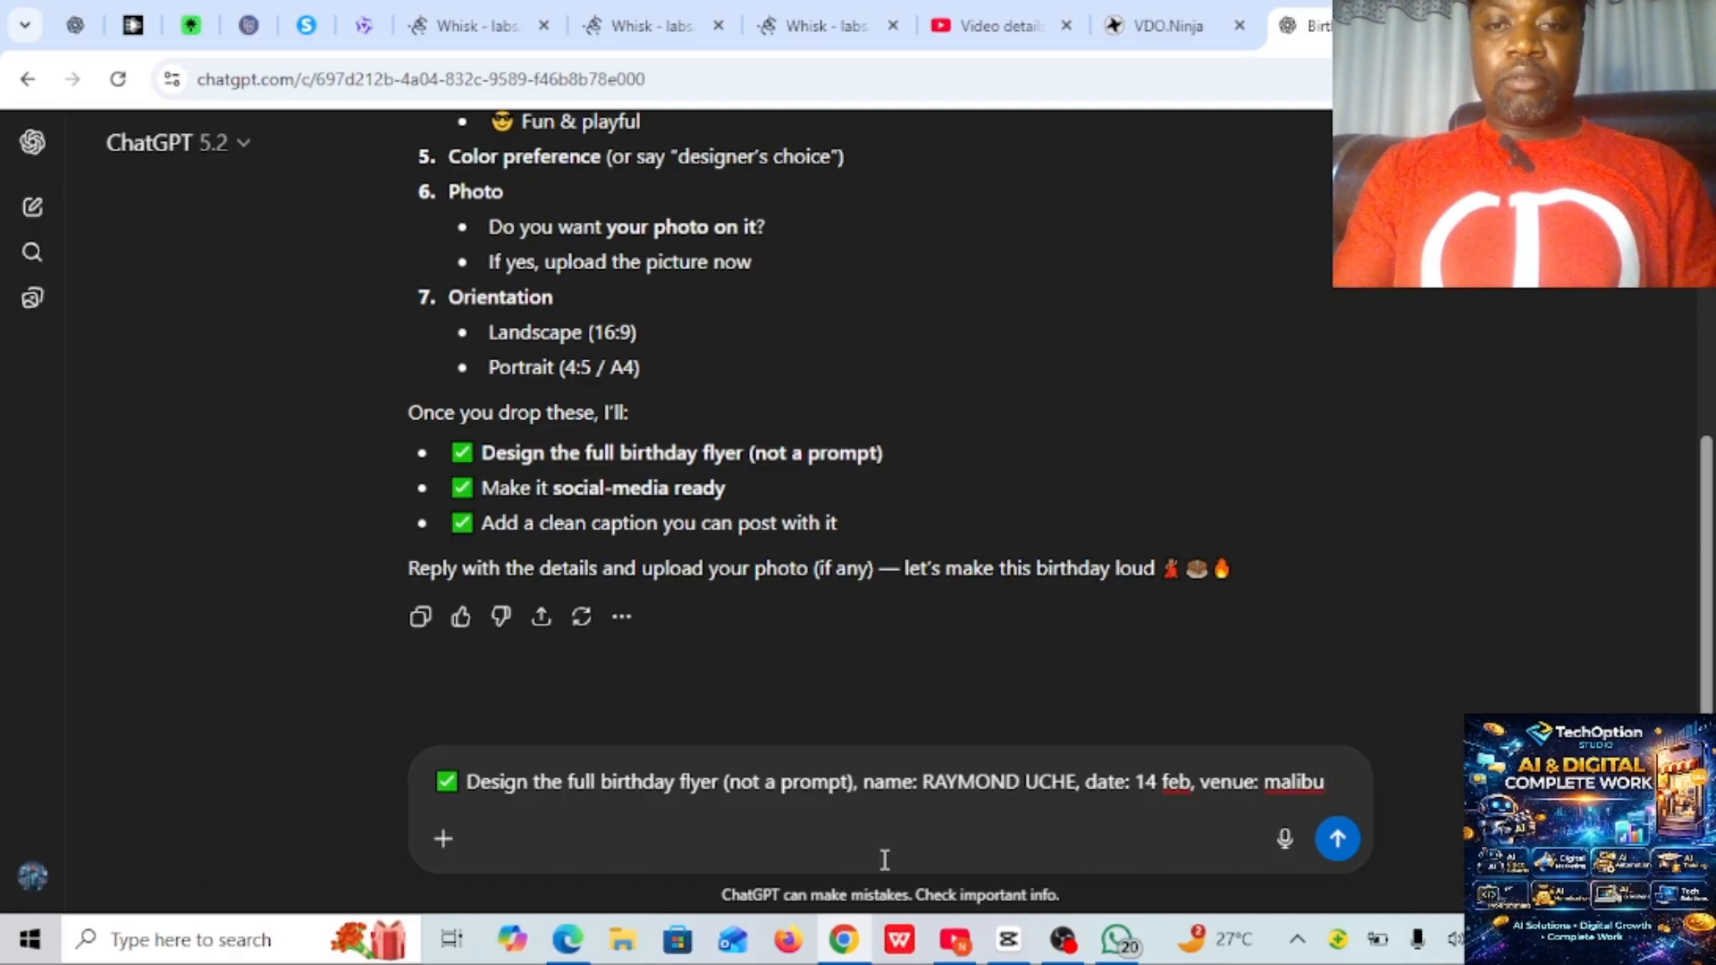
type("h")
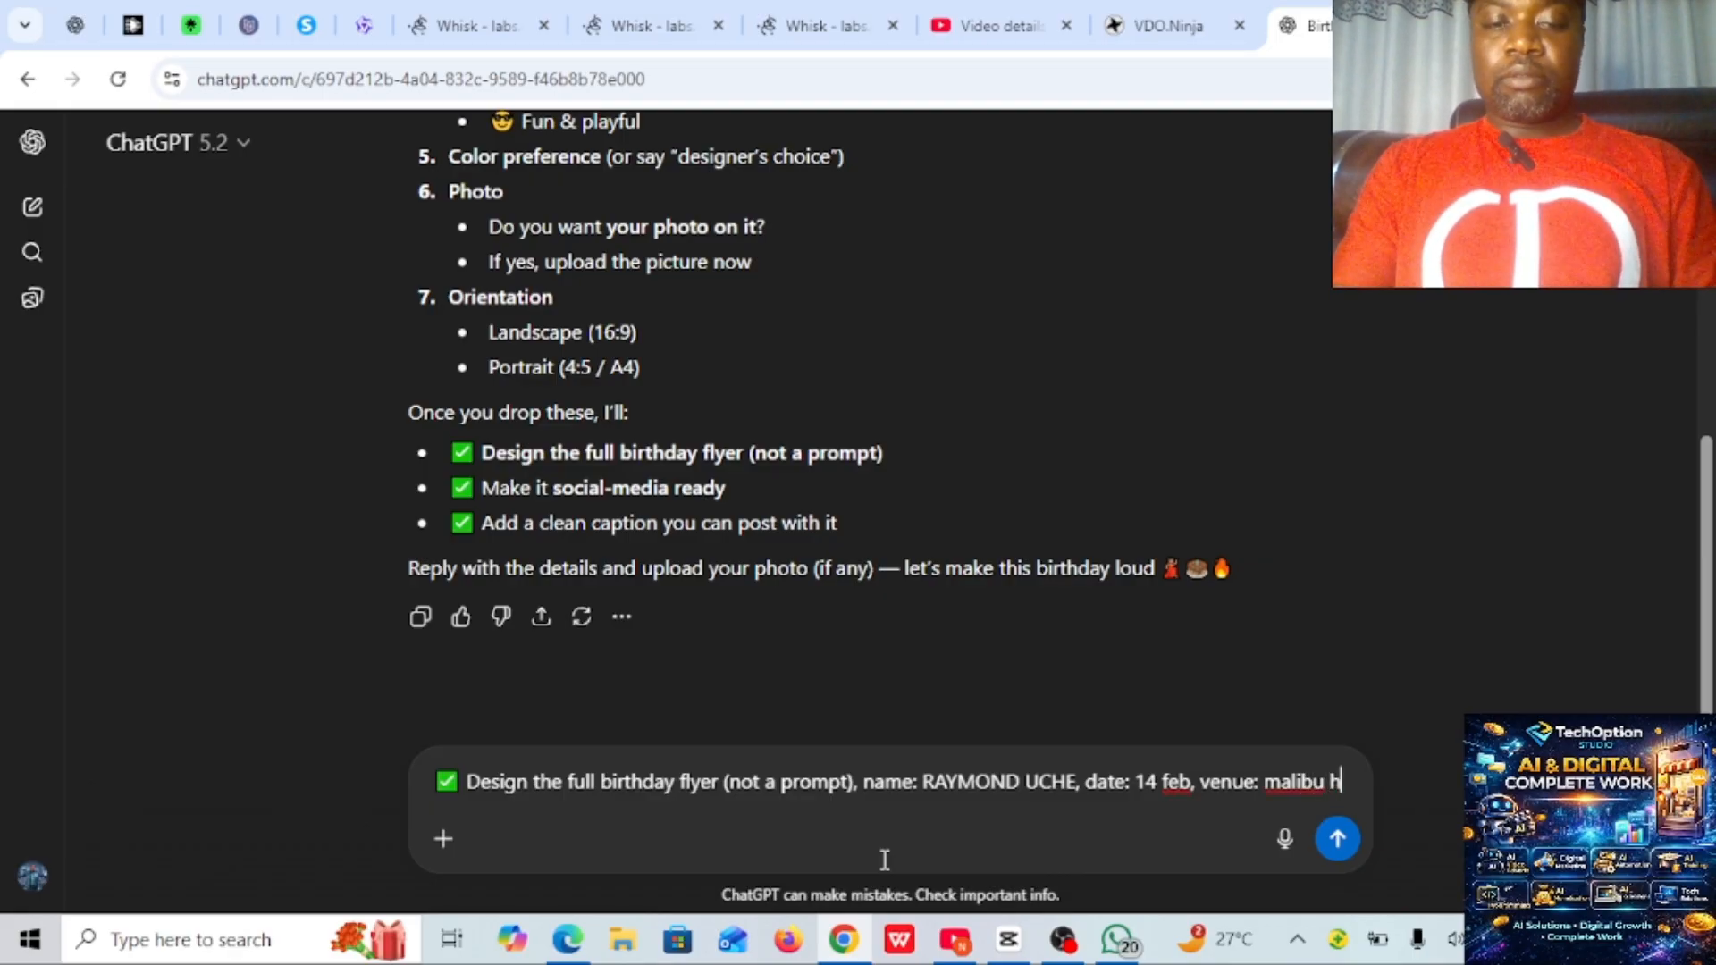
type("otel N")
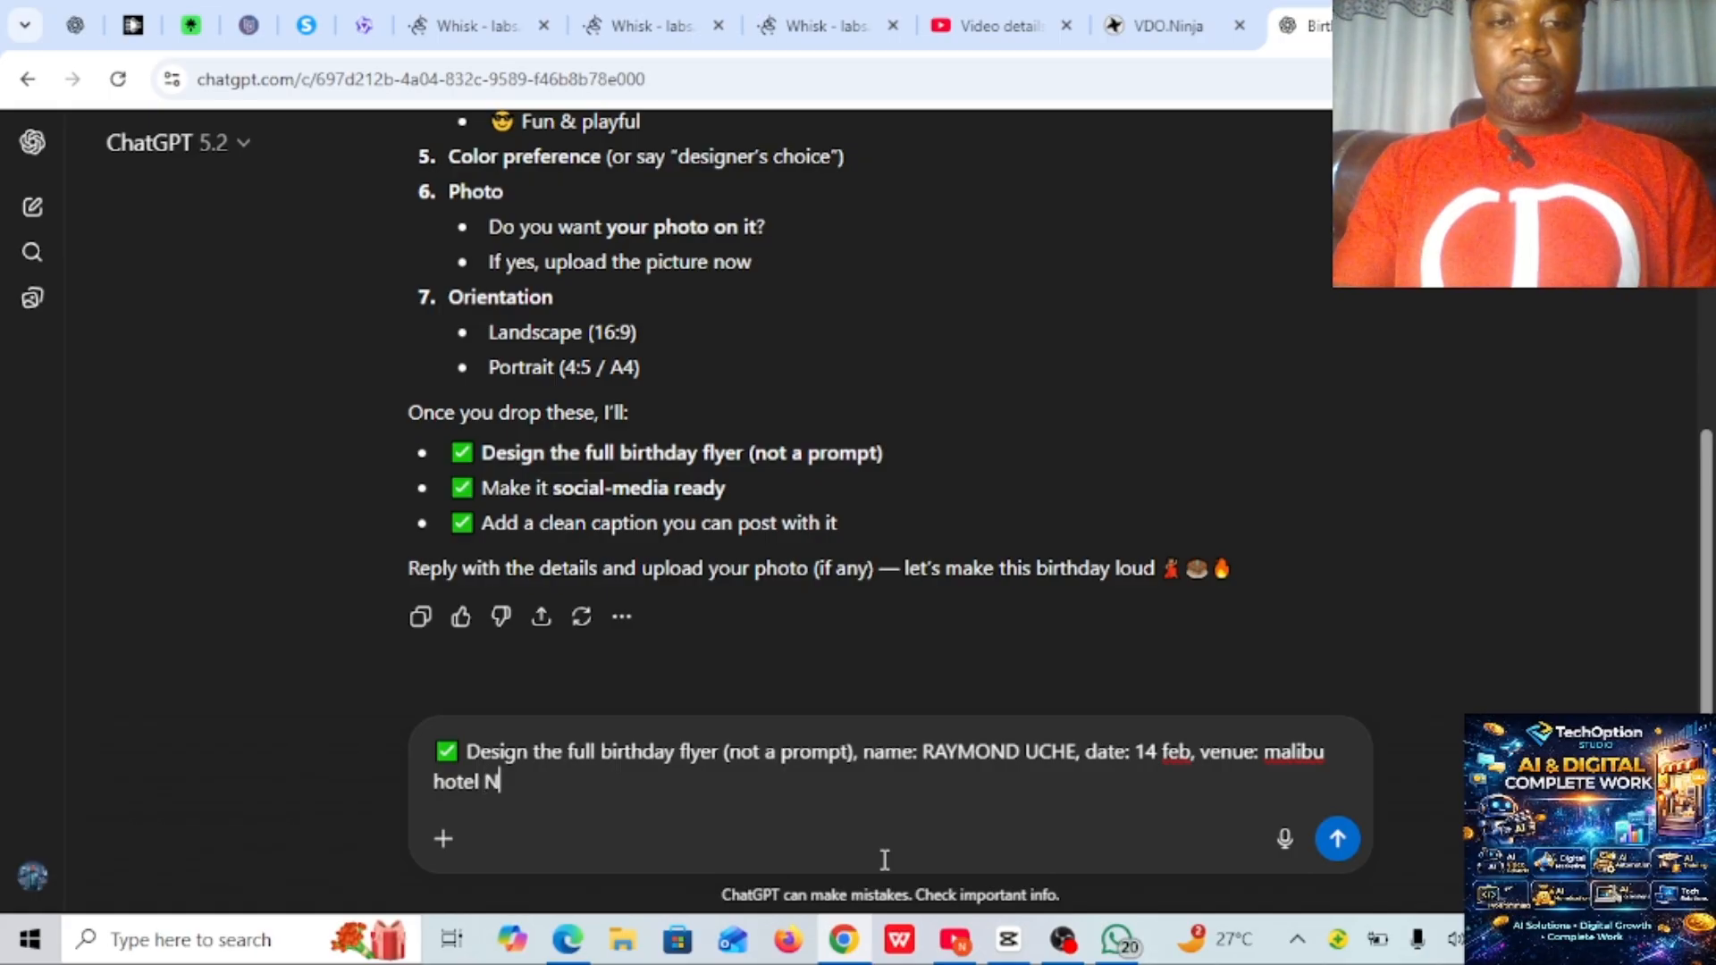
key("BackSpace")
type("AND")
key("BackSpace")
key("BackSpace")
key("BackSpace")
key("BackSpace")
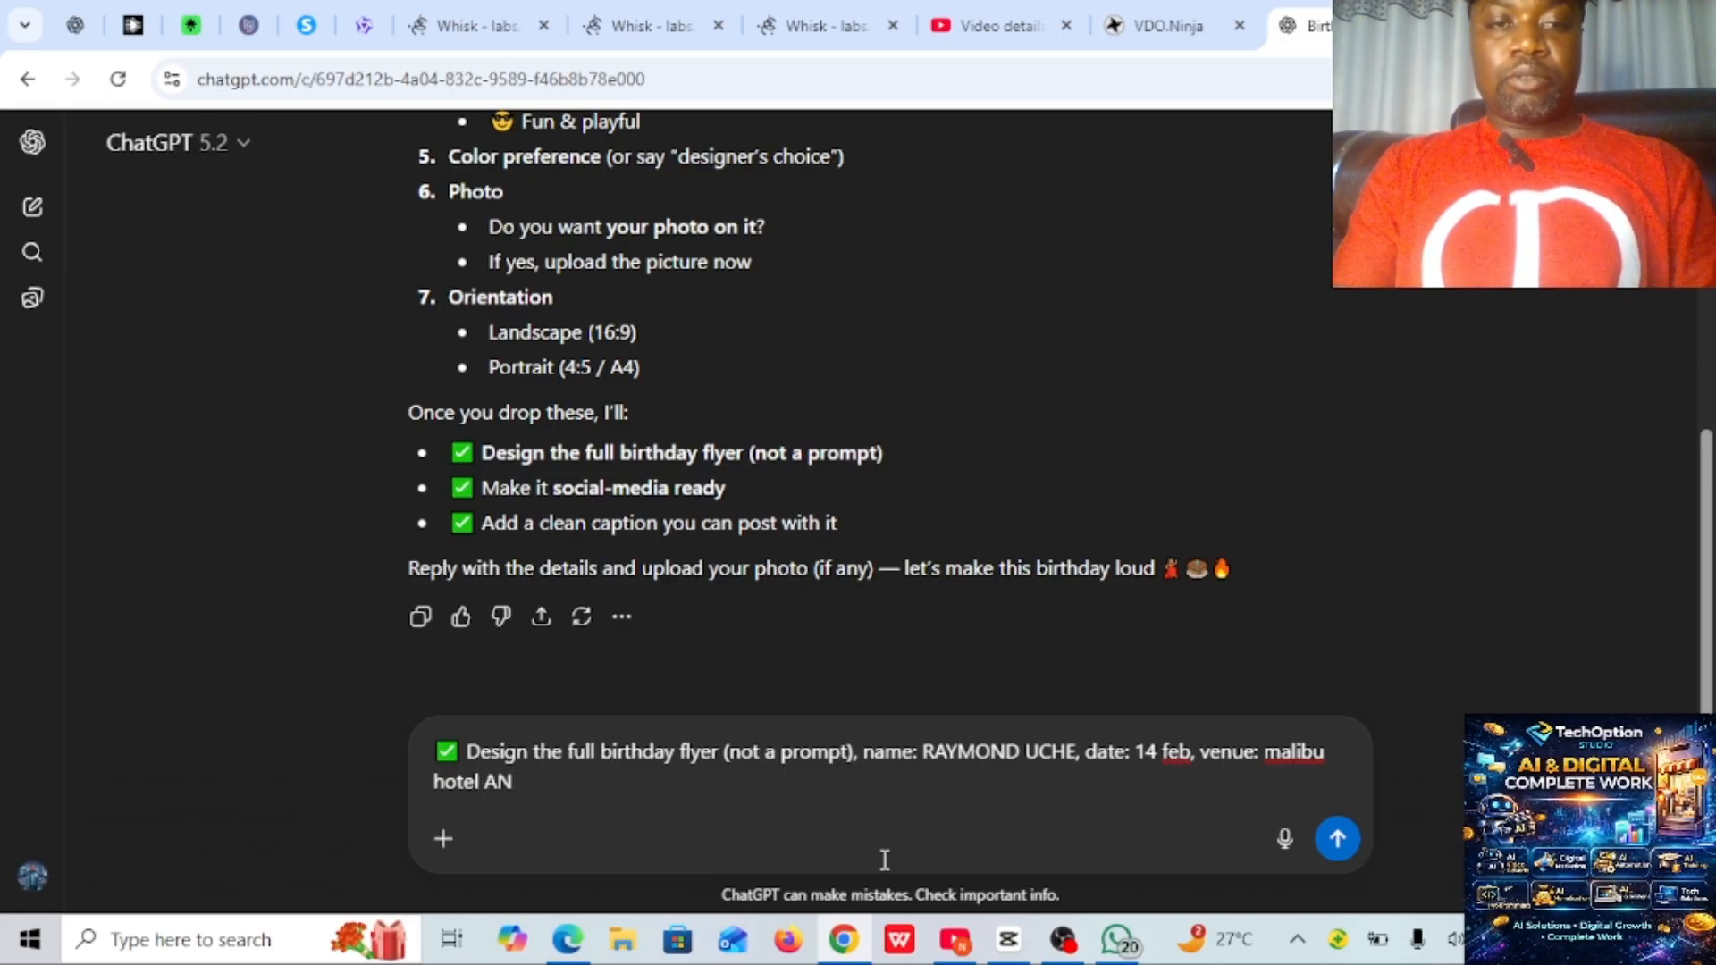
type("and su")
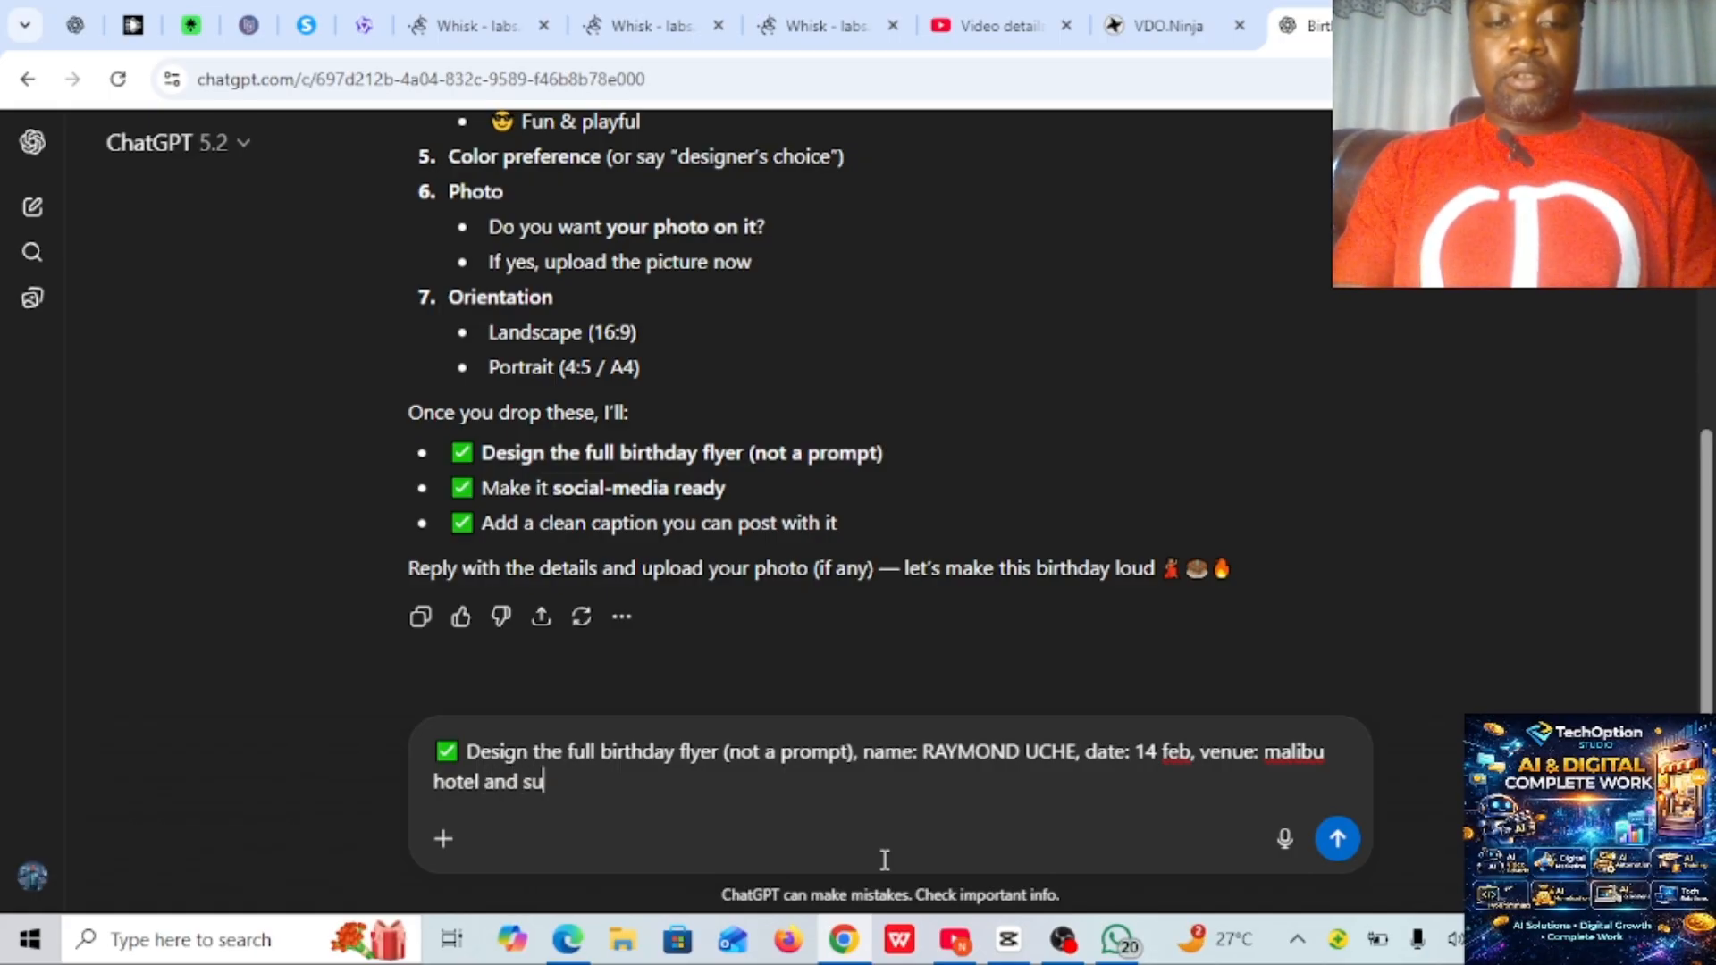
type("ite.")
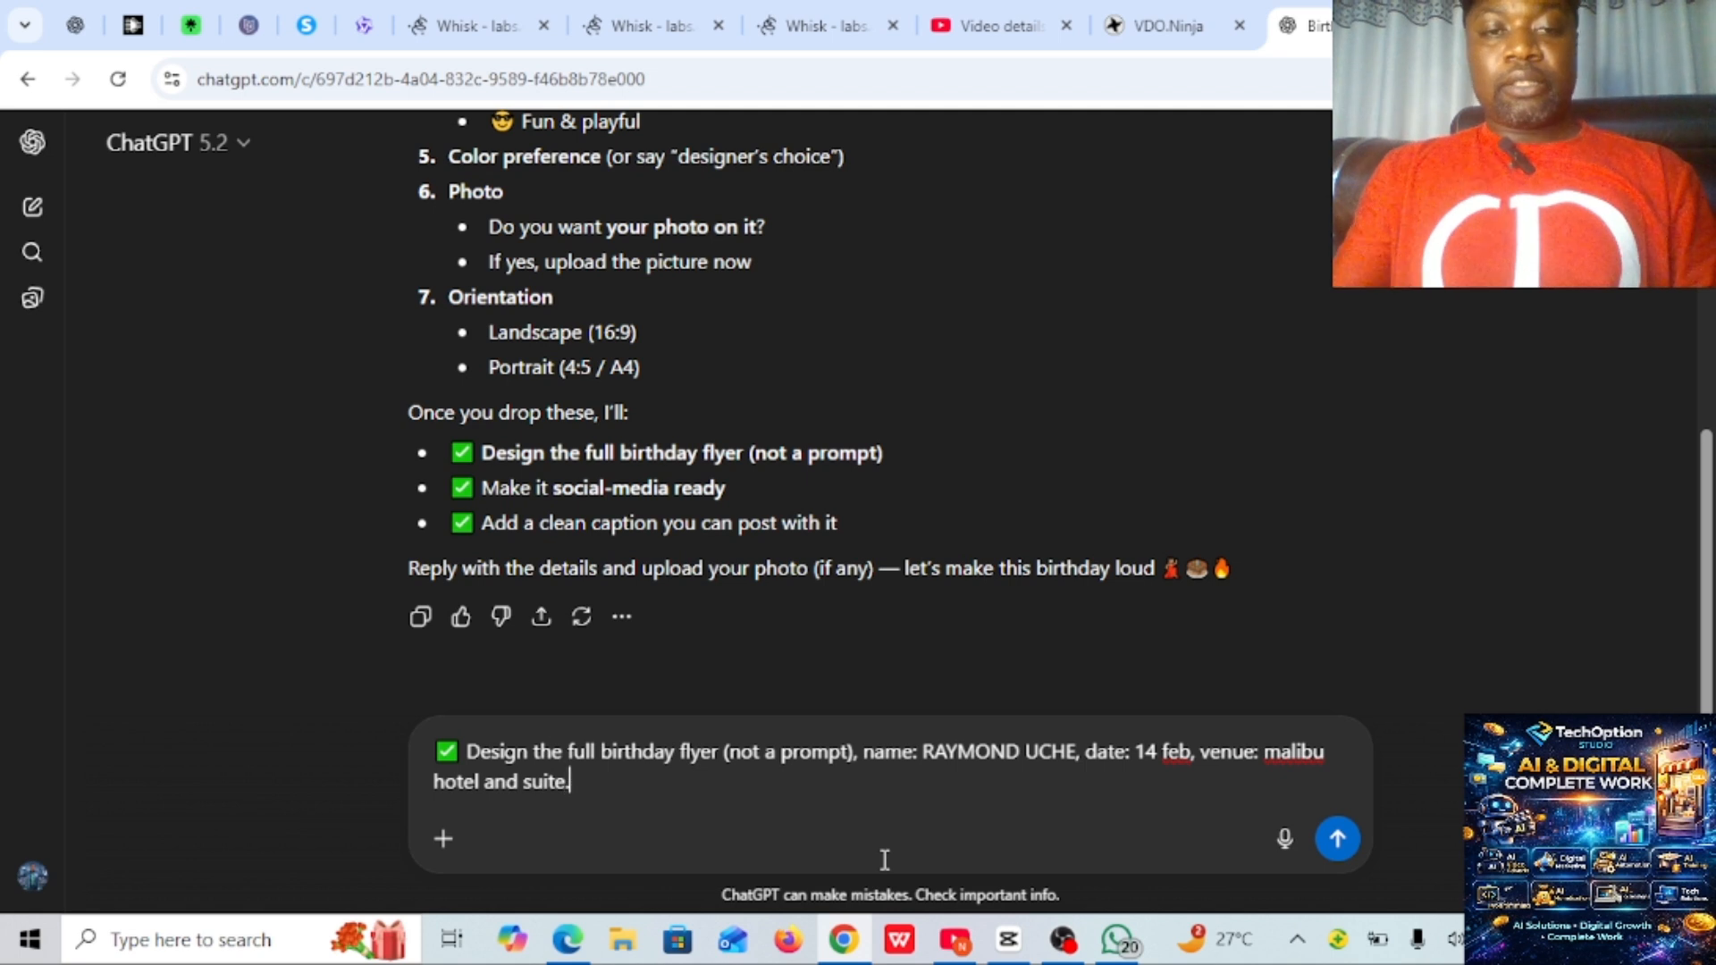
type(" age ")
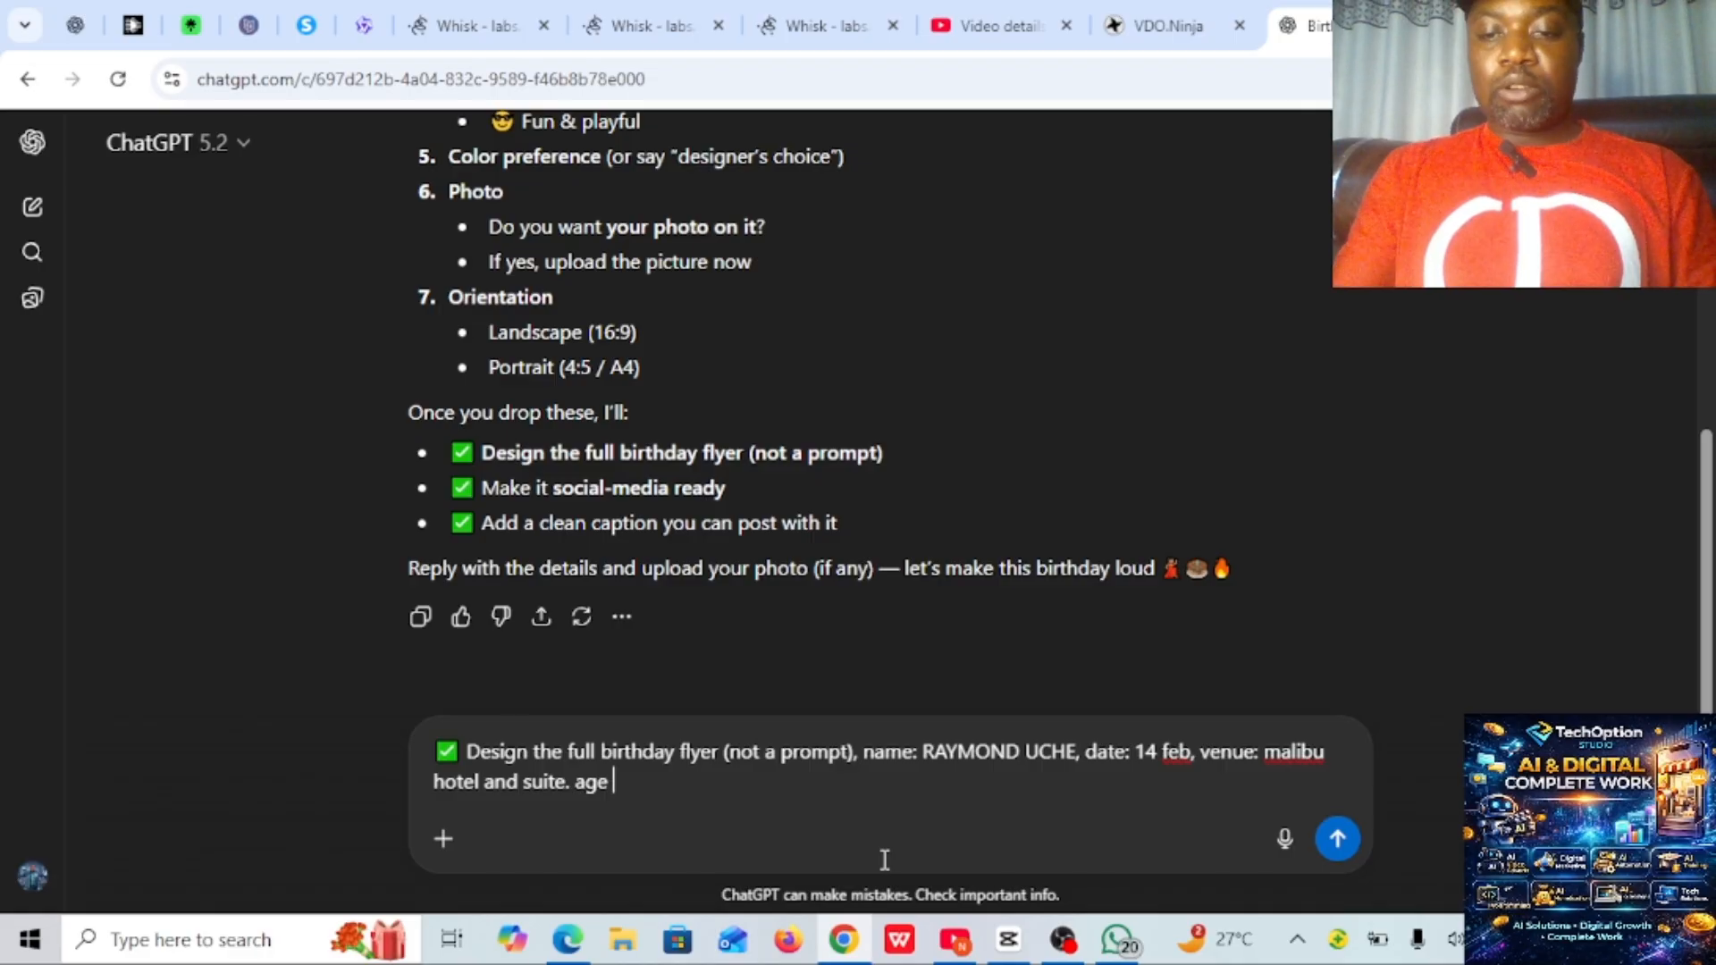
type("+1")
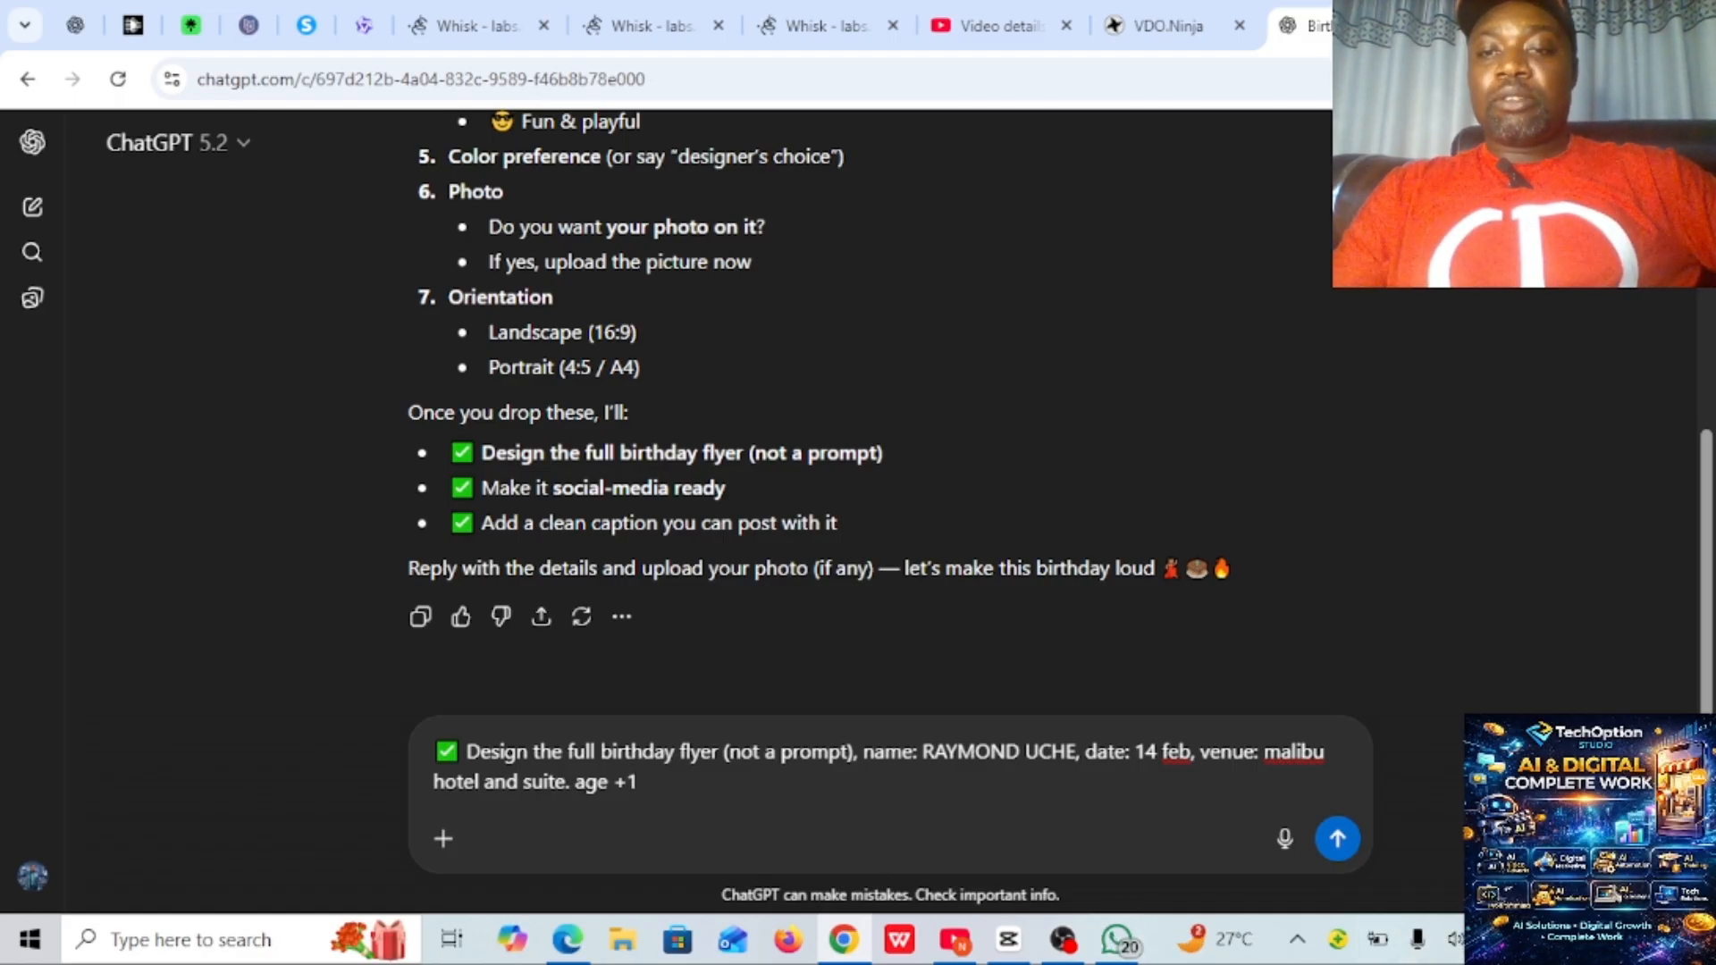
- Add "age +1" to the end of the flyer request and send it
left_click(1337, 839)
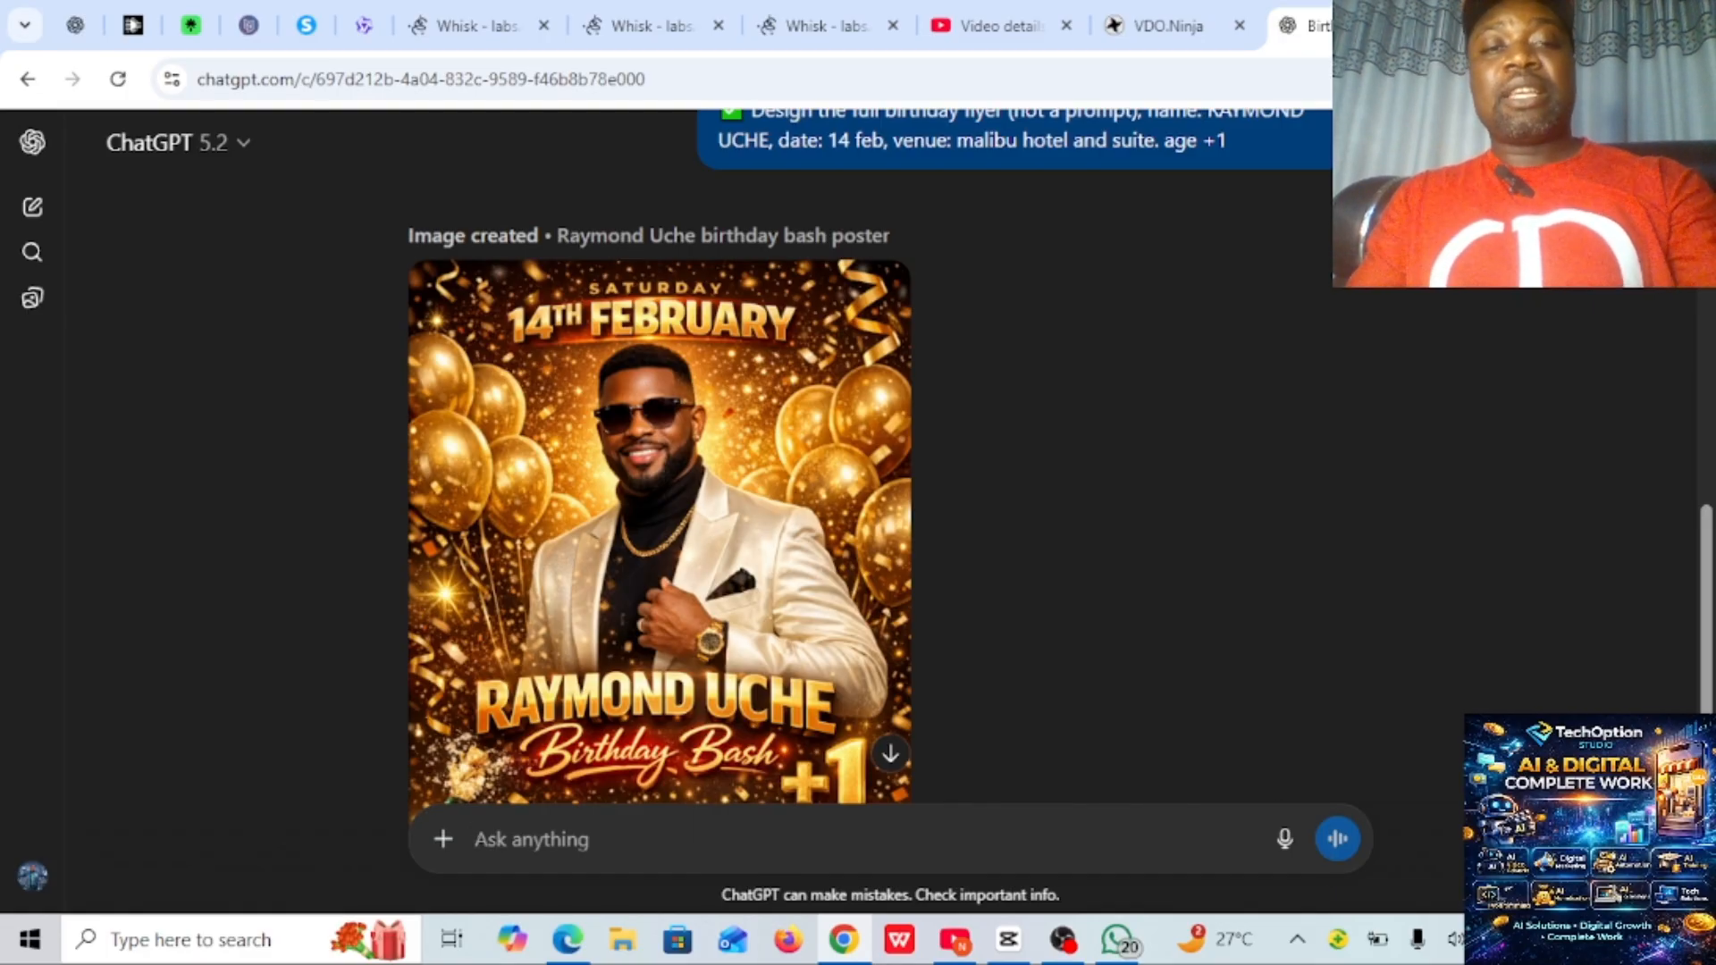
- Look over the generated flyer and attach the photo "my image 1" from the Documents folder to a new message
scroll(230, 524, "down", 3)
scroll(230, 525, "up", 2)
scroll(208, 729, "down", 1)
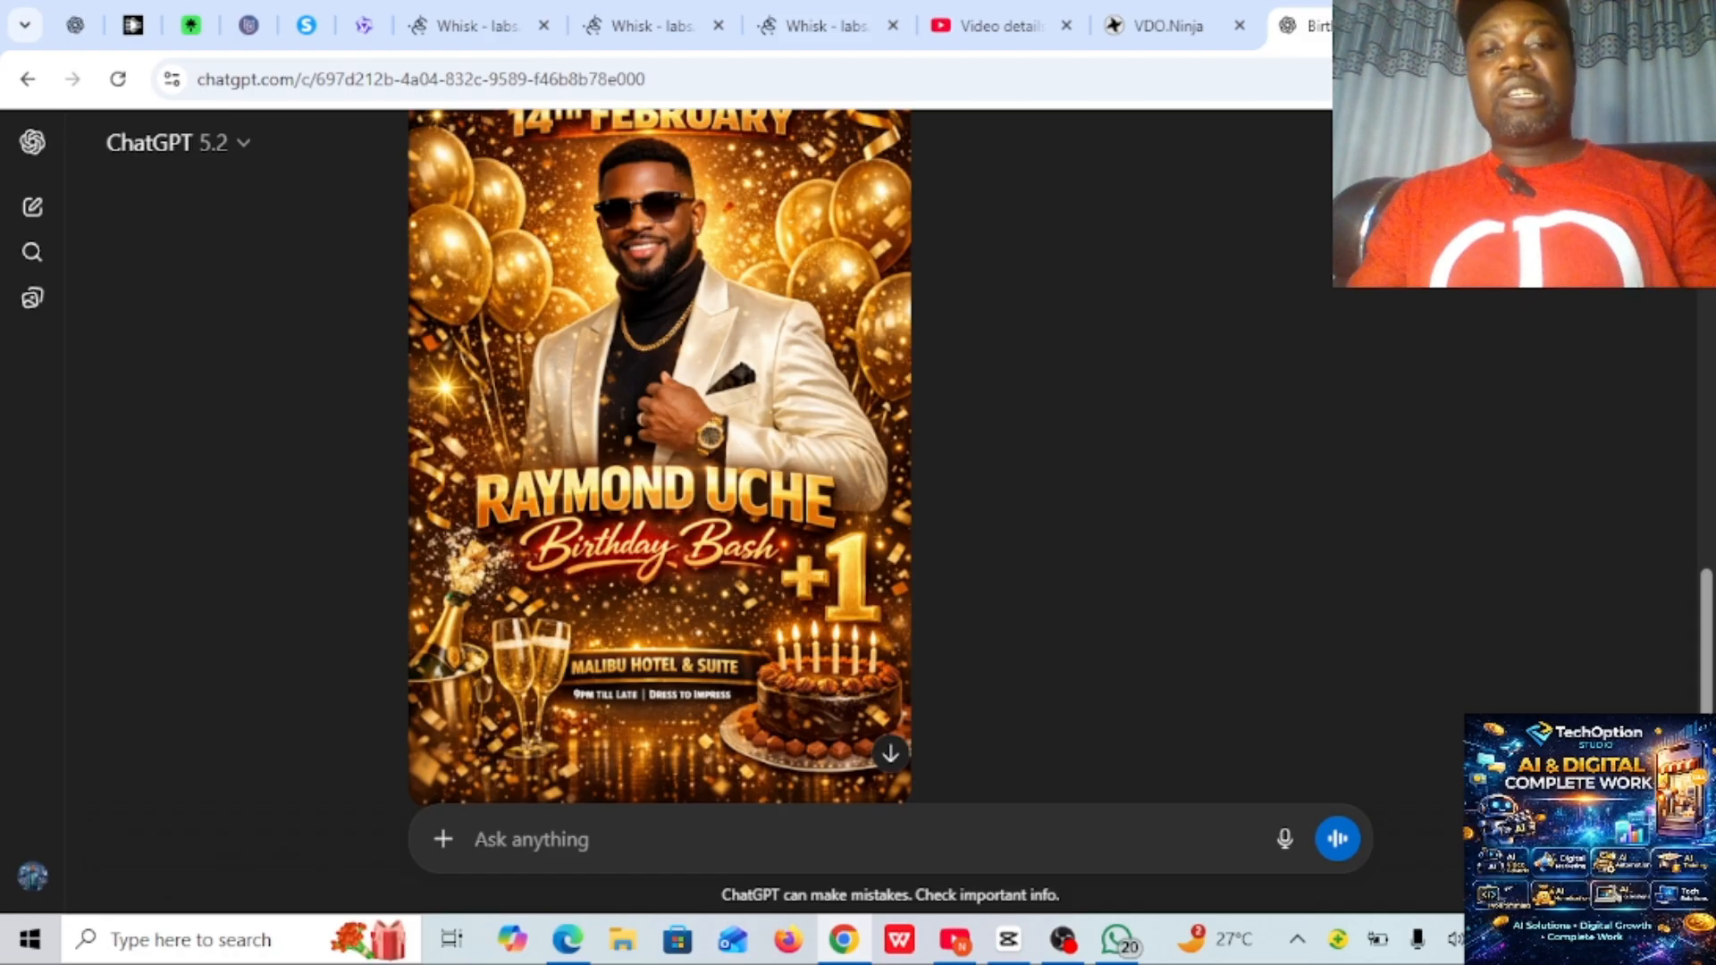
scroll(659, 456, "up", 1)
scroll(659, 456, "down", 1)
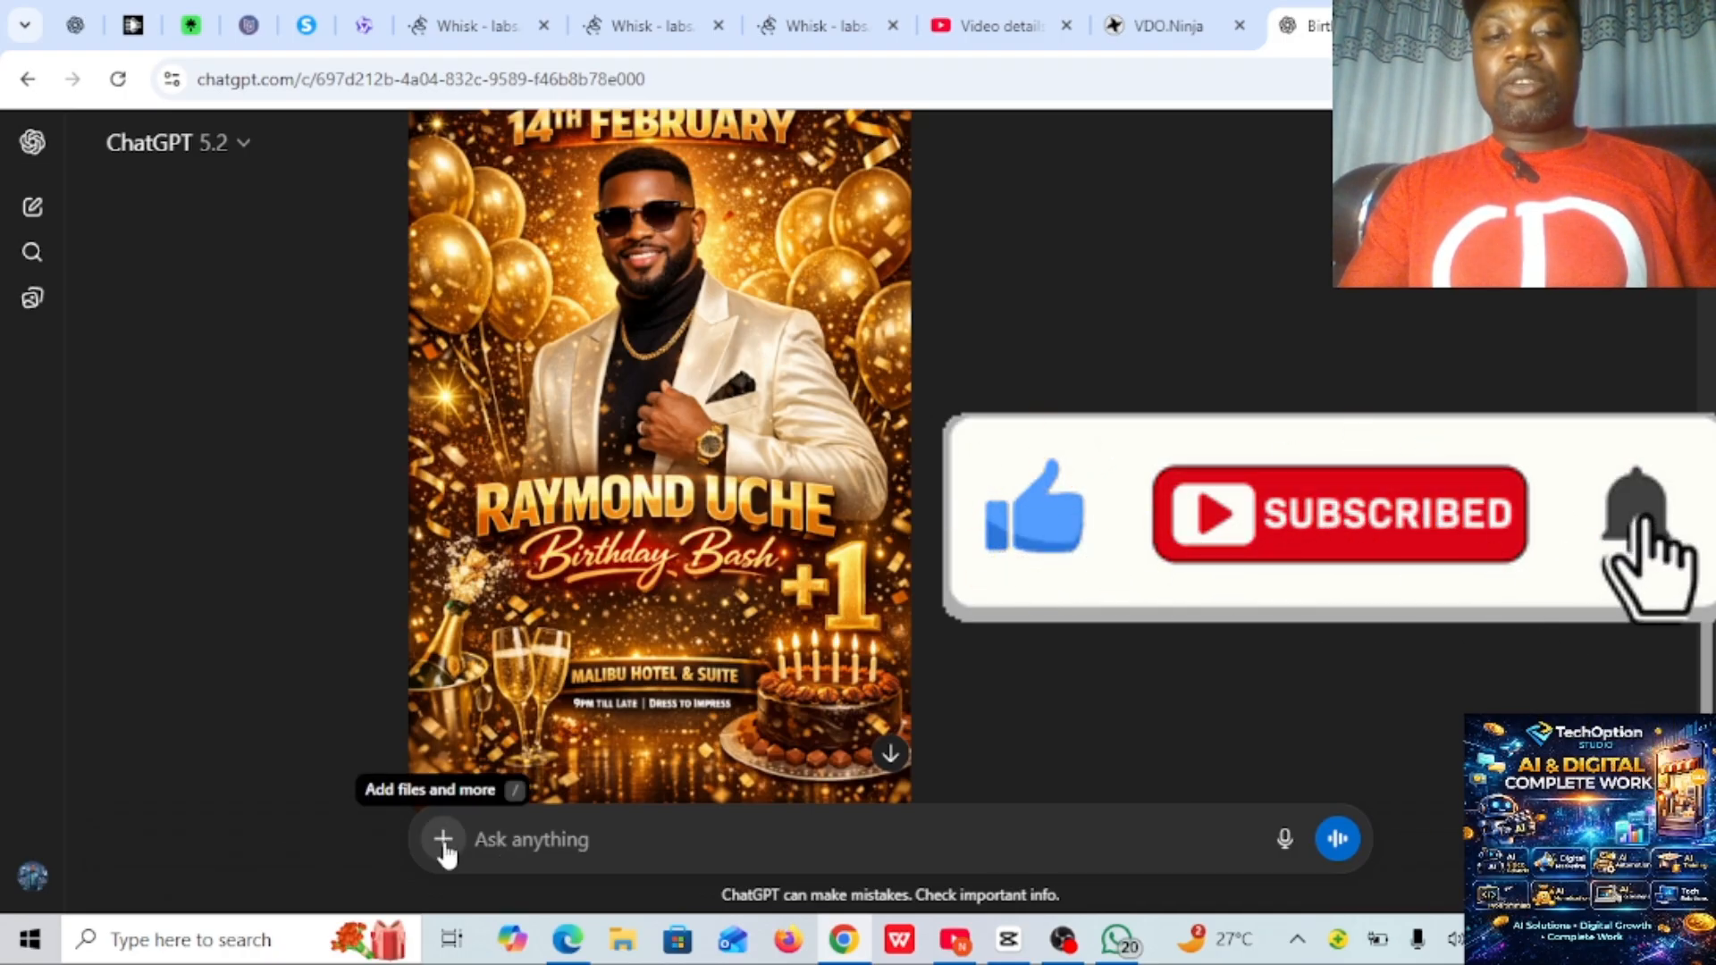
left_click(444, 844)
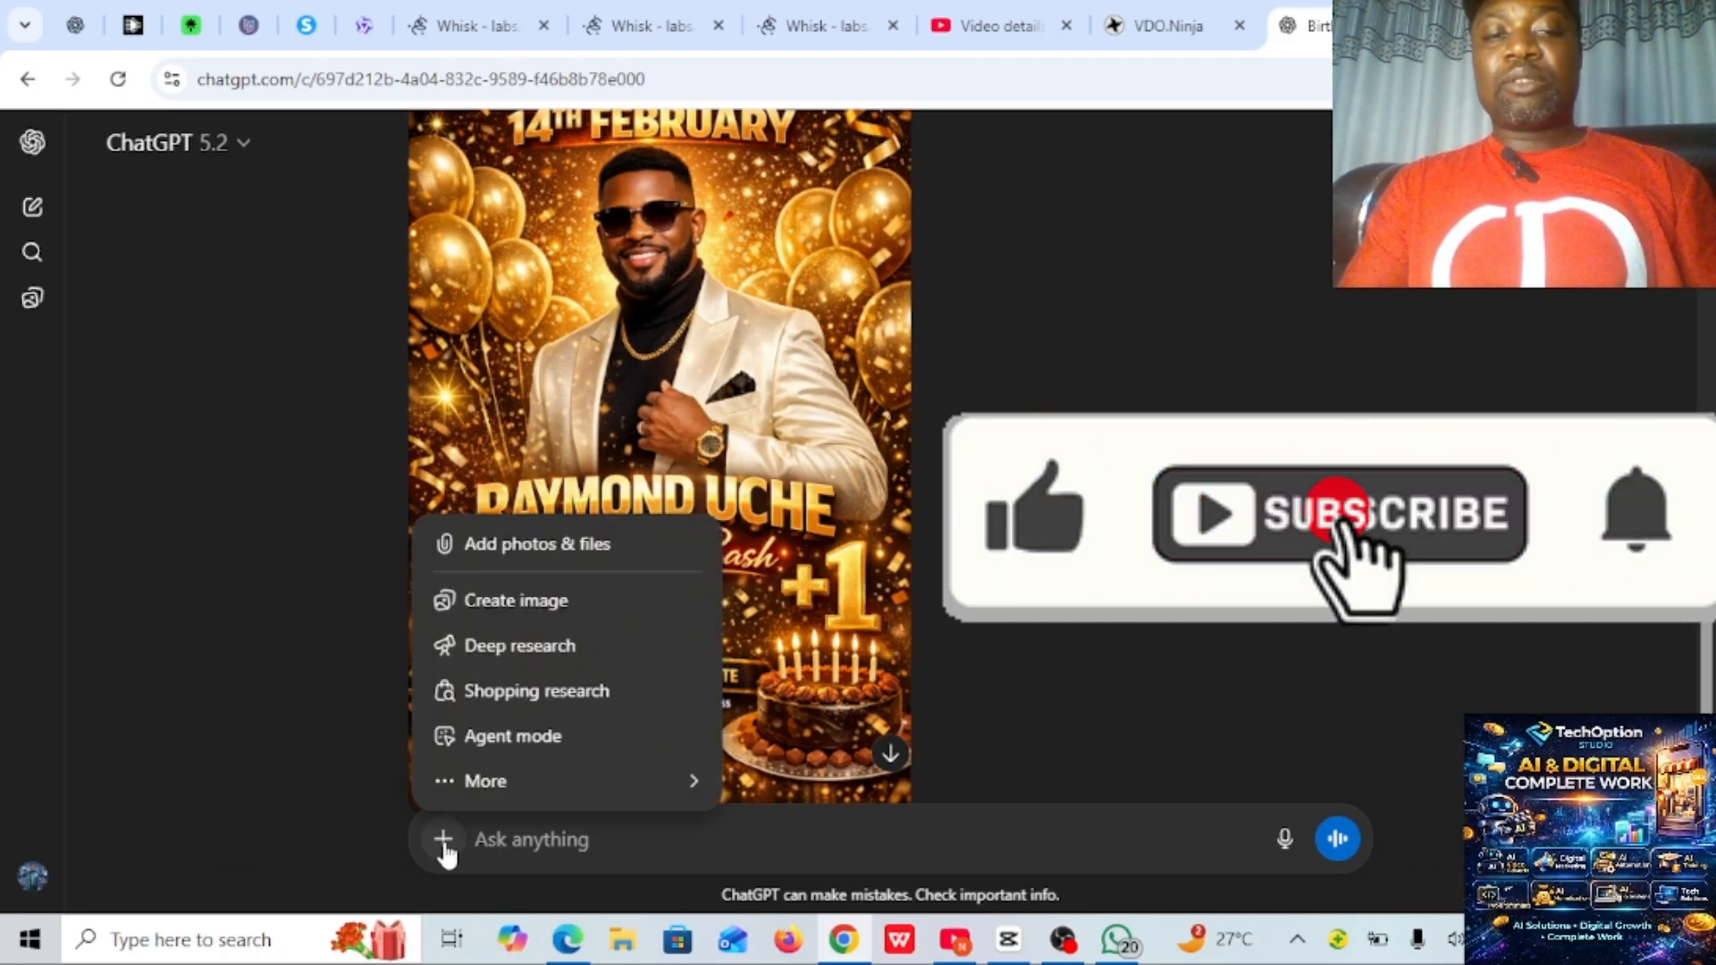
left_click(552, 561)
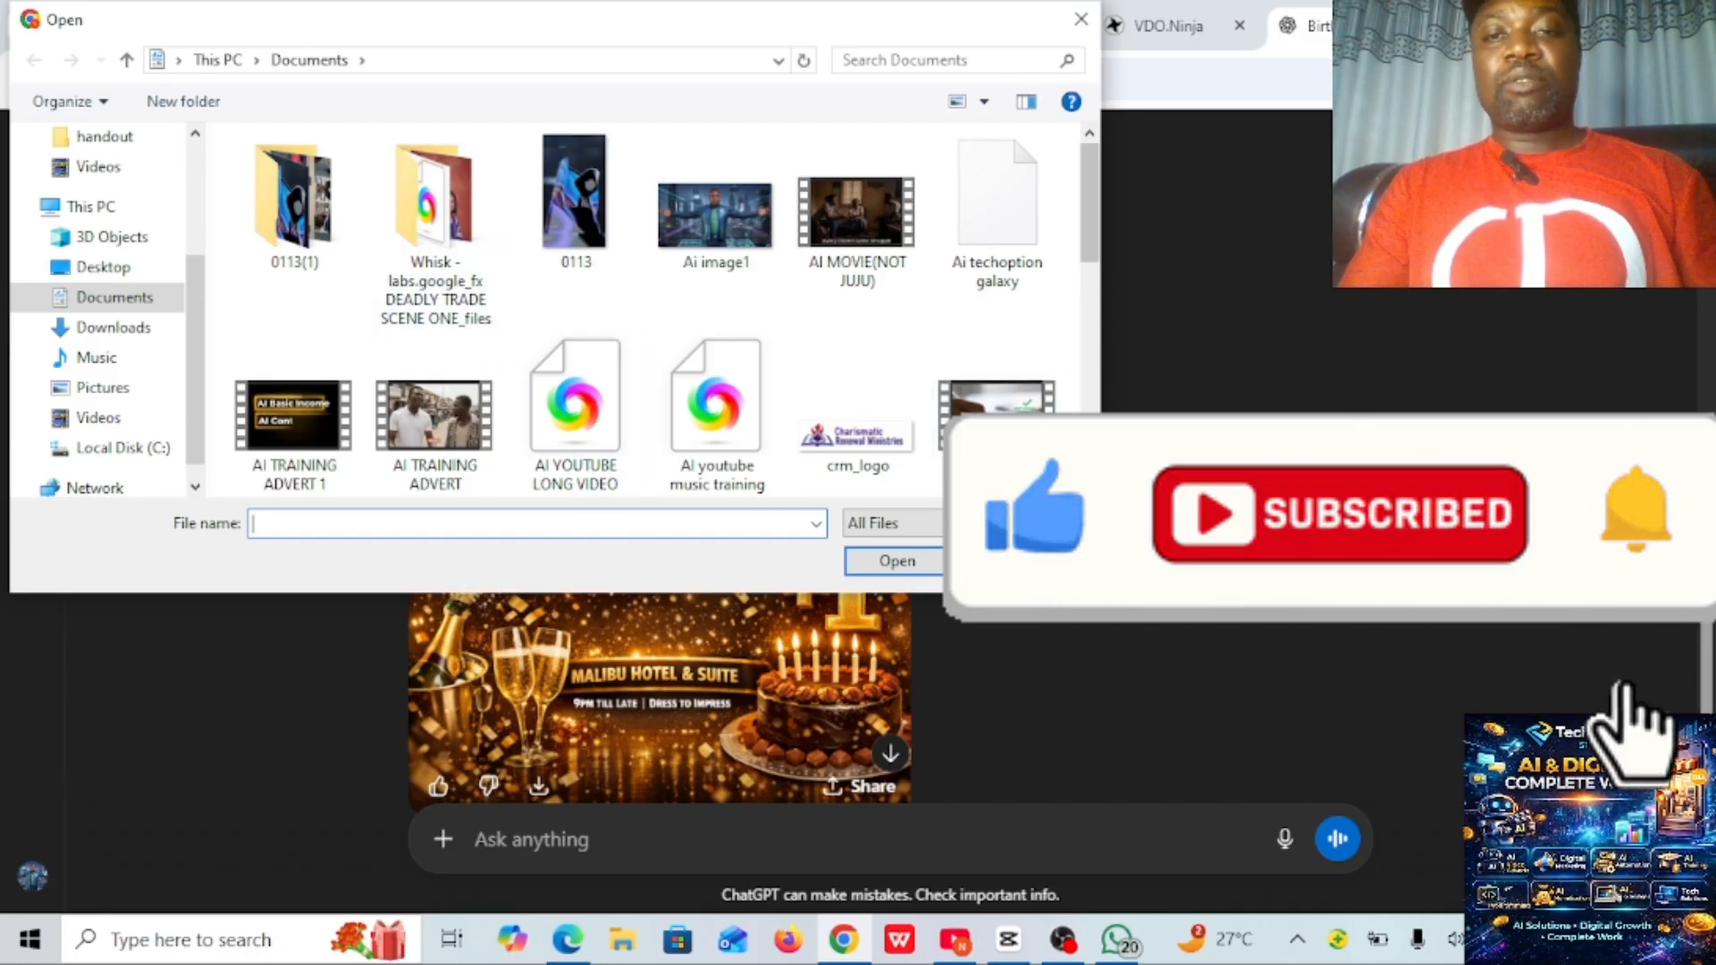
scroll(751, 188, "down", 5)
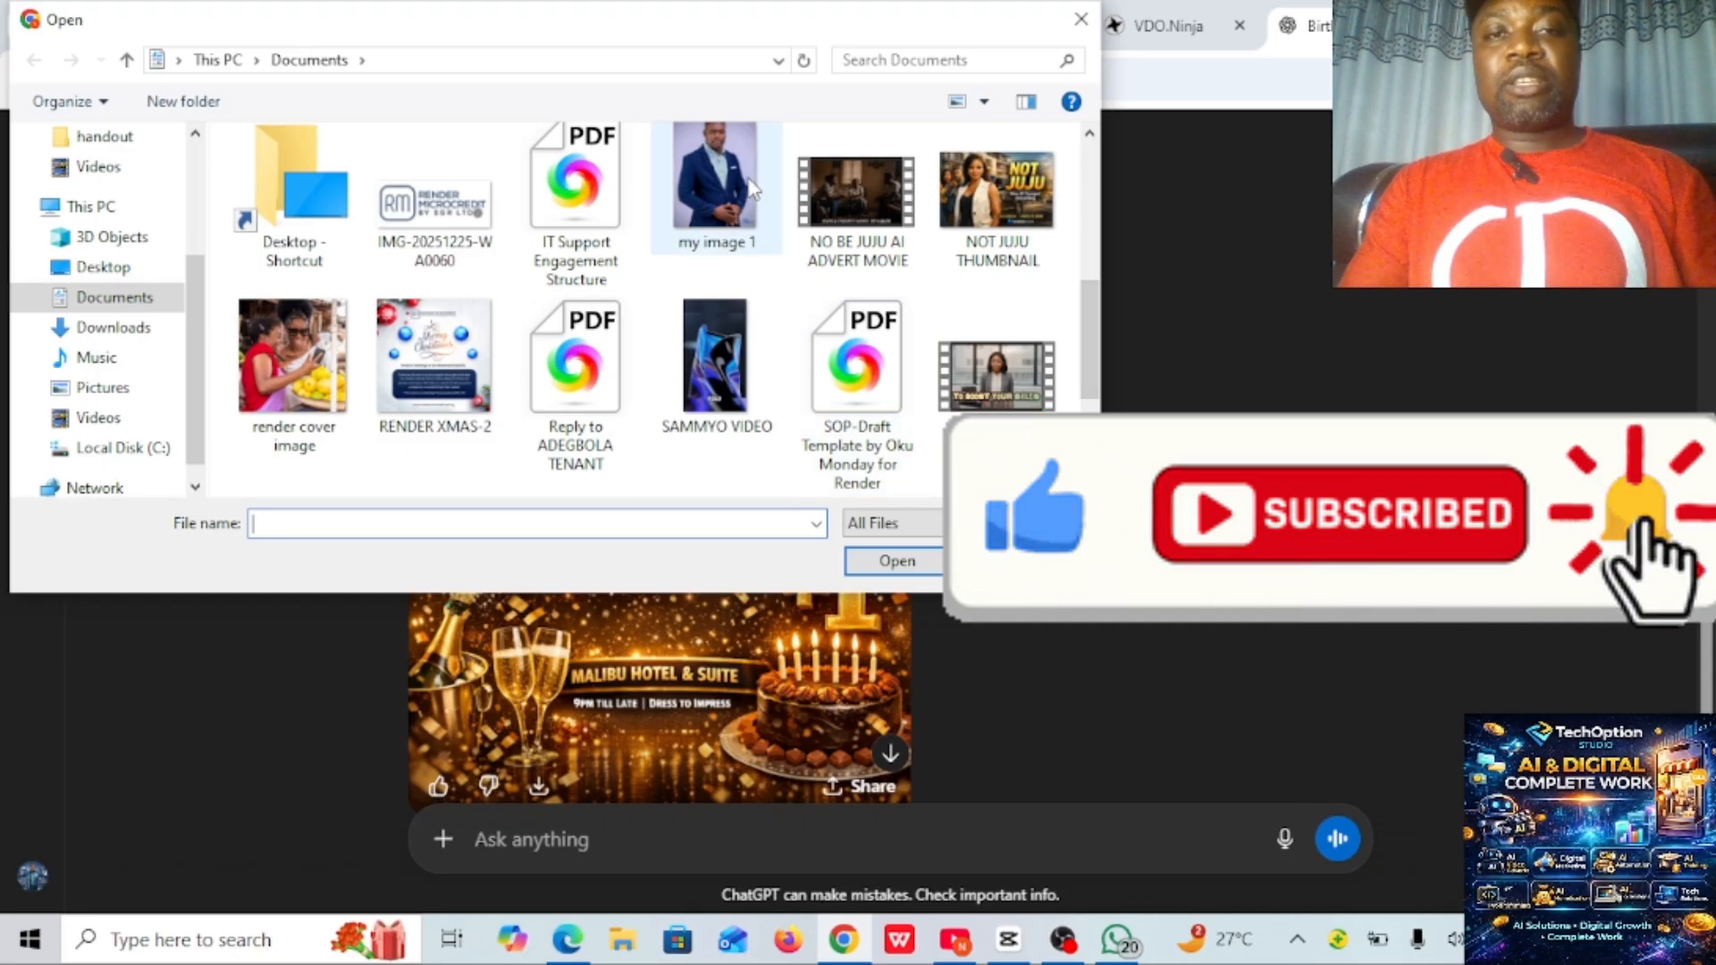
left_click(751, 187)
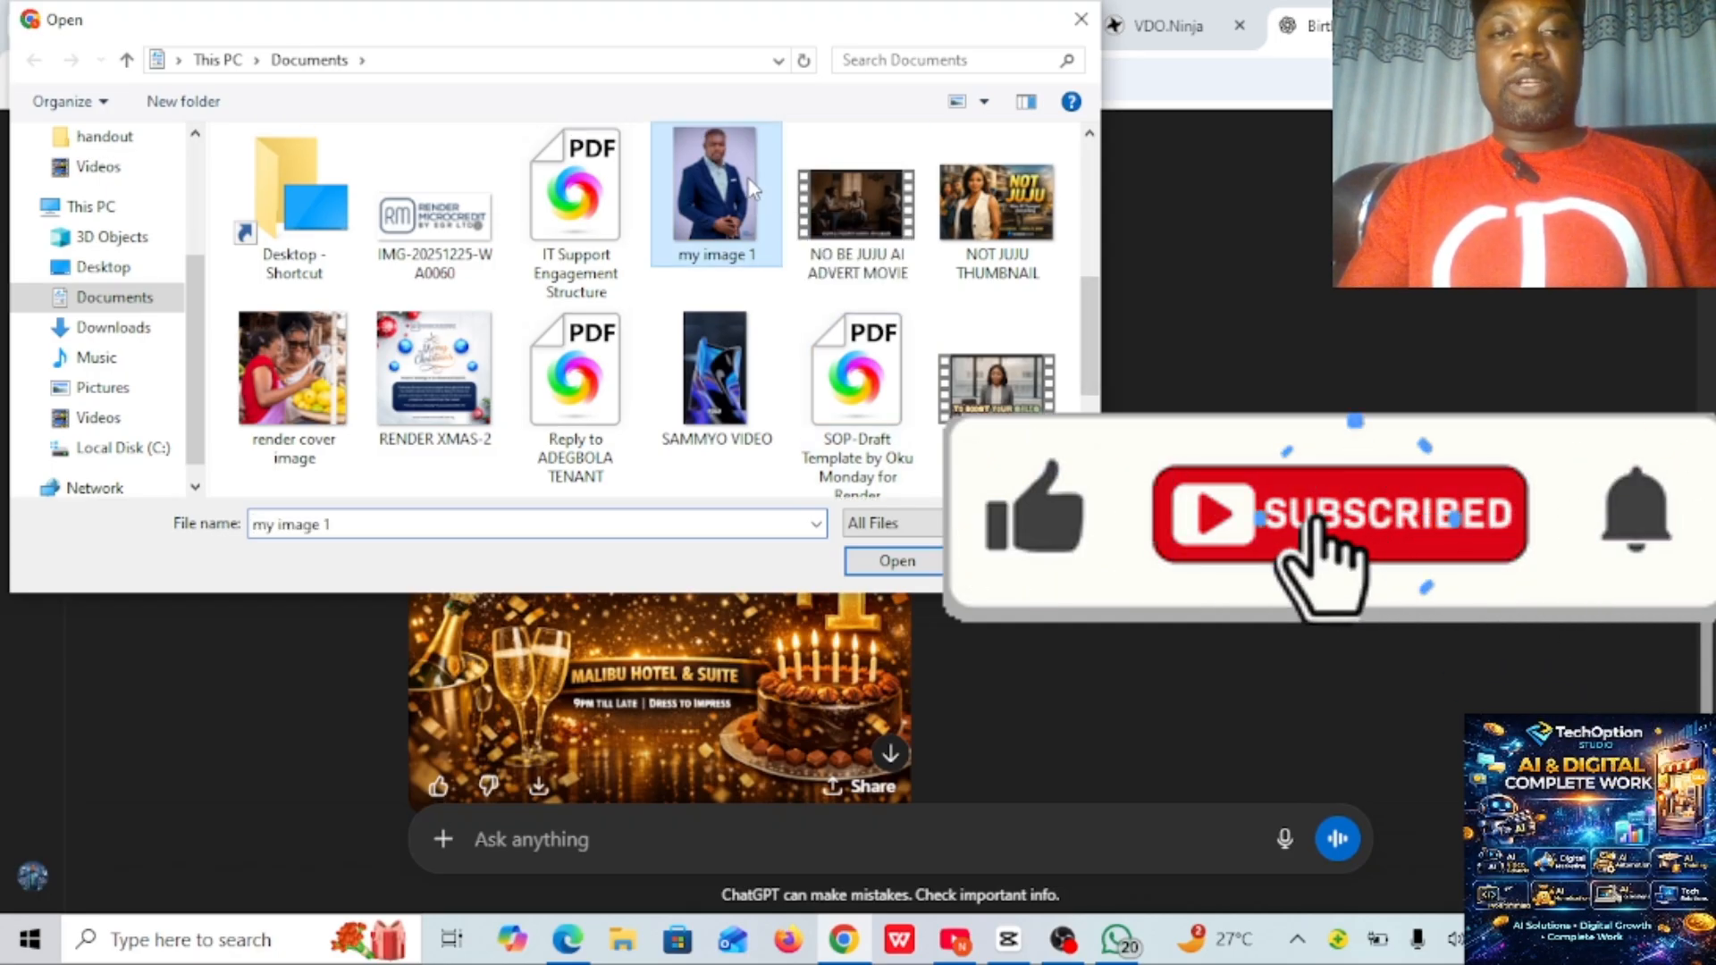
left_click(895, 563)
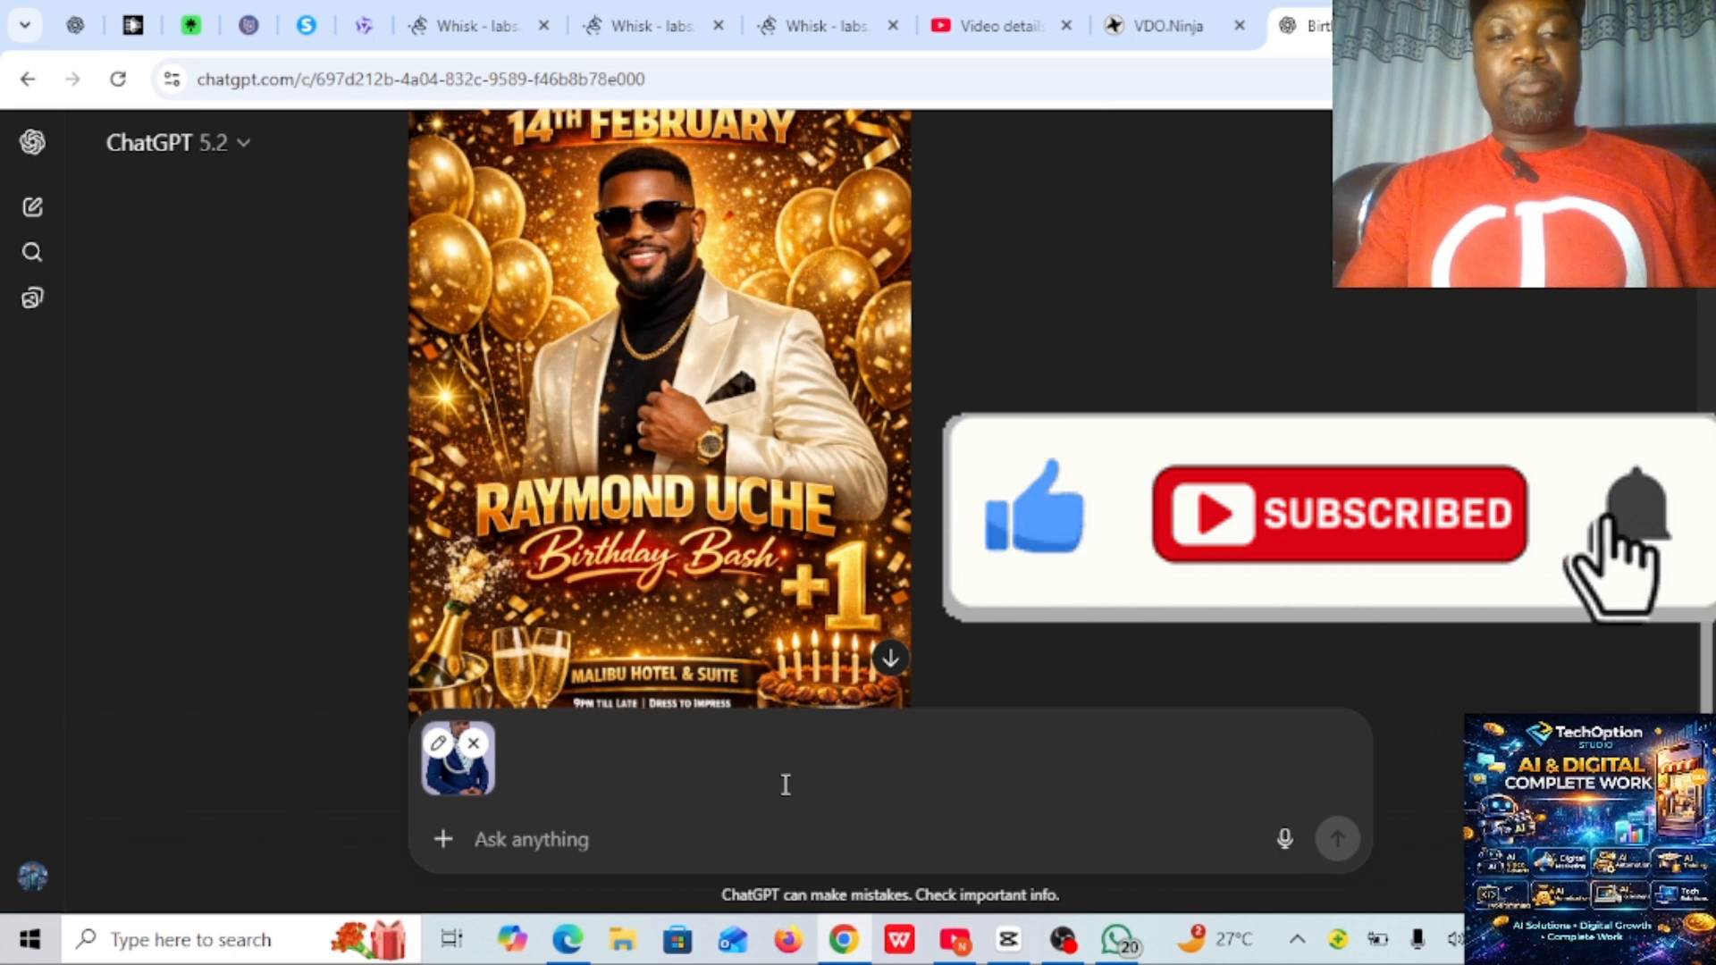
- Send the attached photo with the instruction "make use of my picture and recreate"
left_click(562, 844)
type("ma")
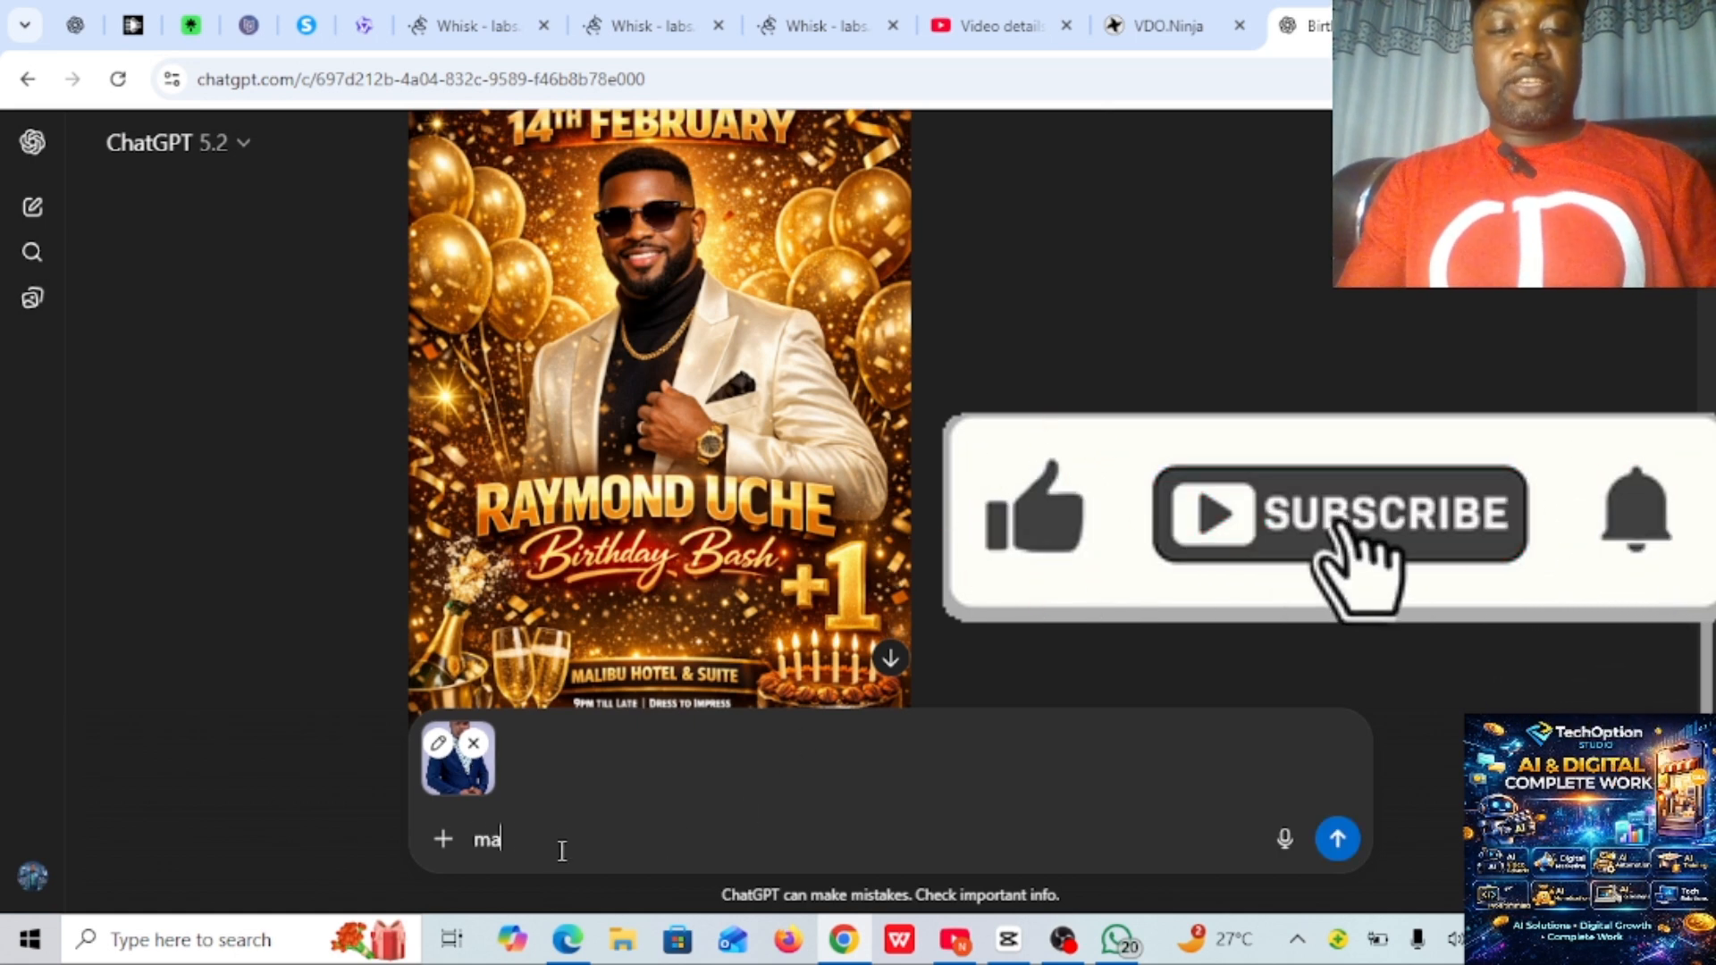
type("ke use o")
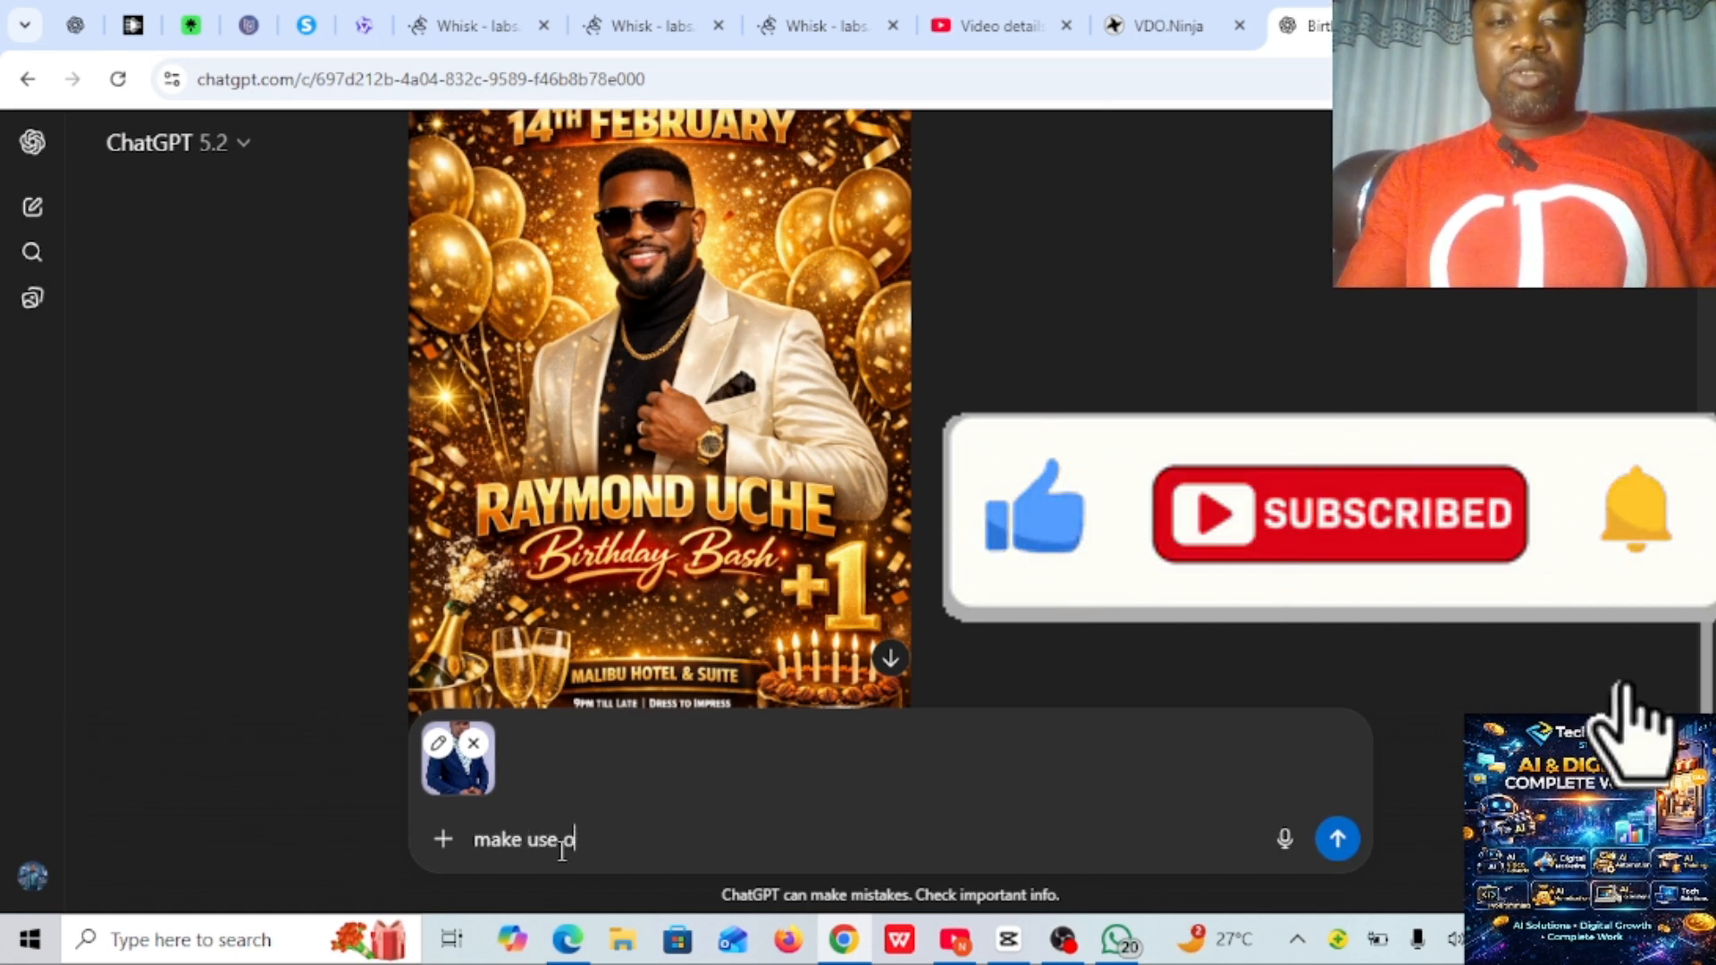
type("f my")
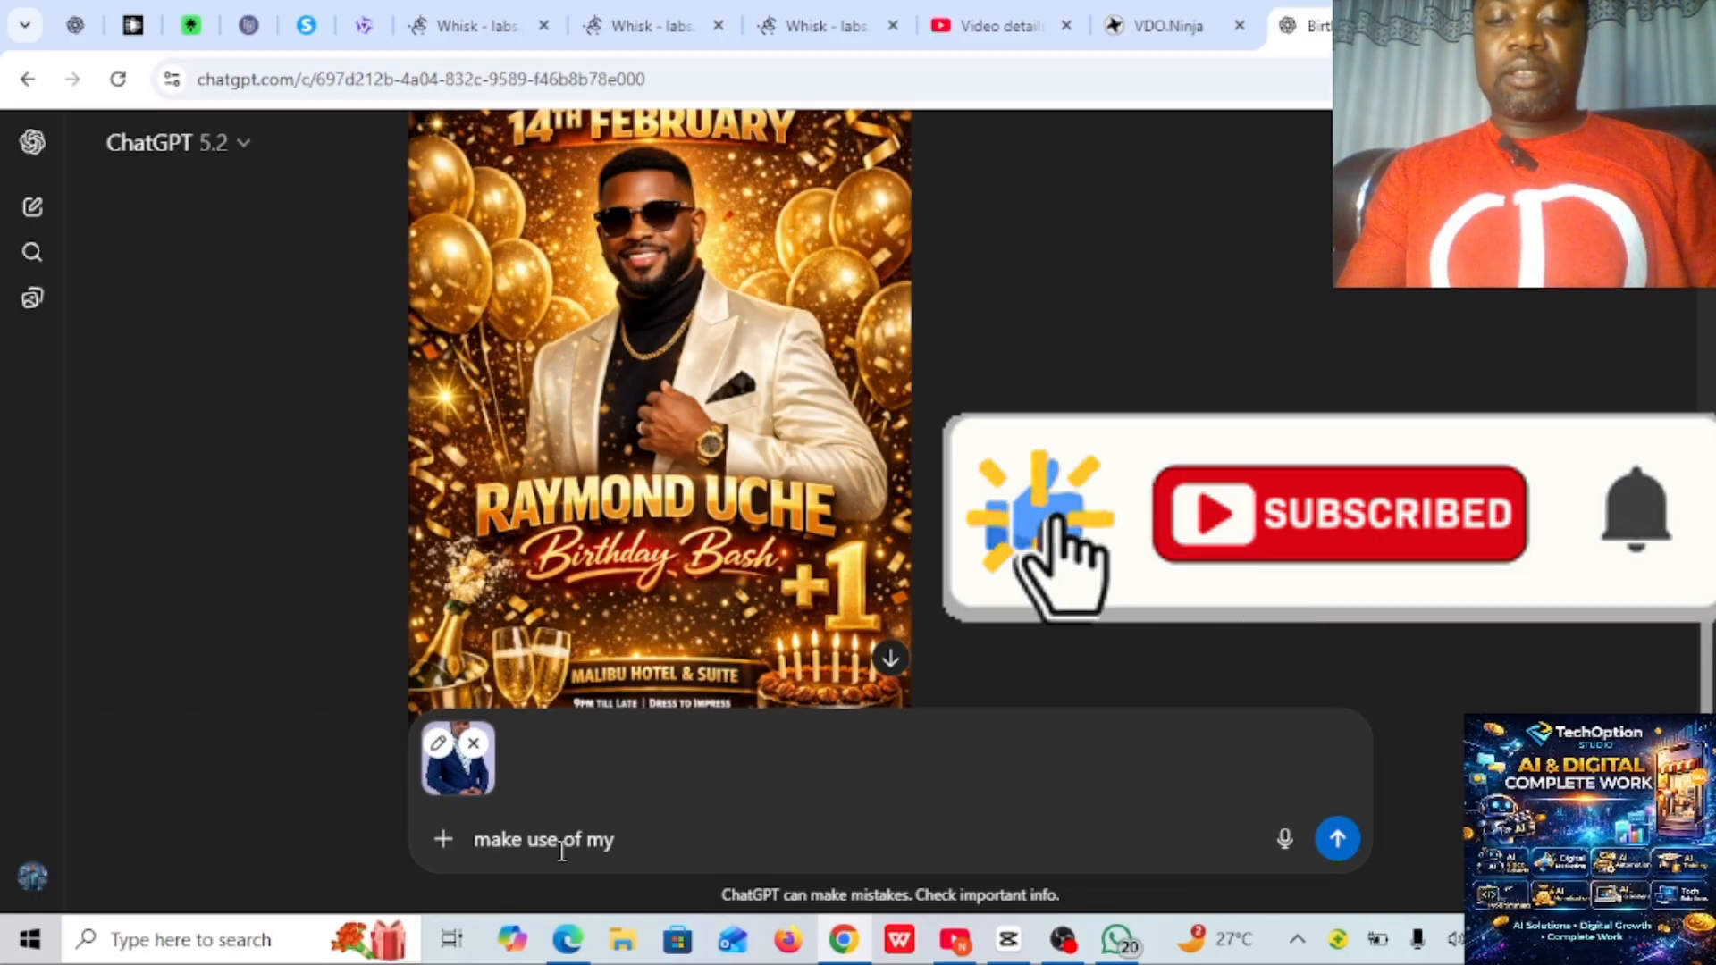
type(" picture")
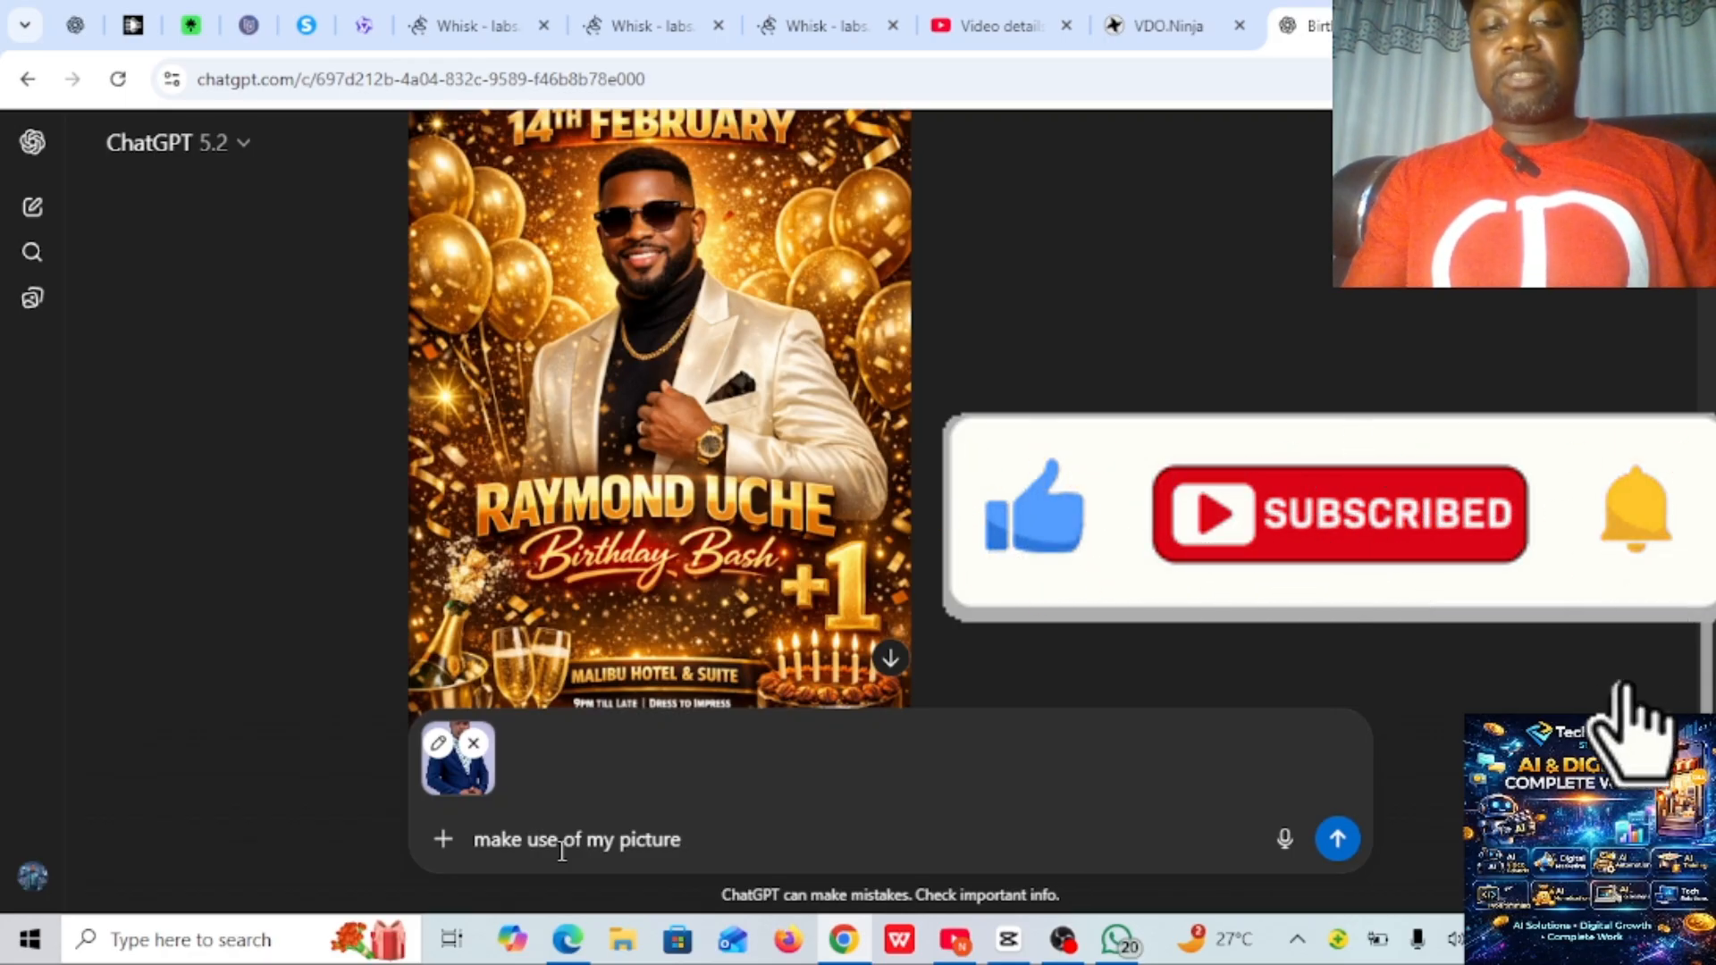
type("an")
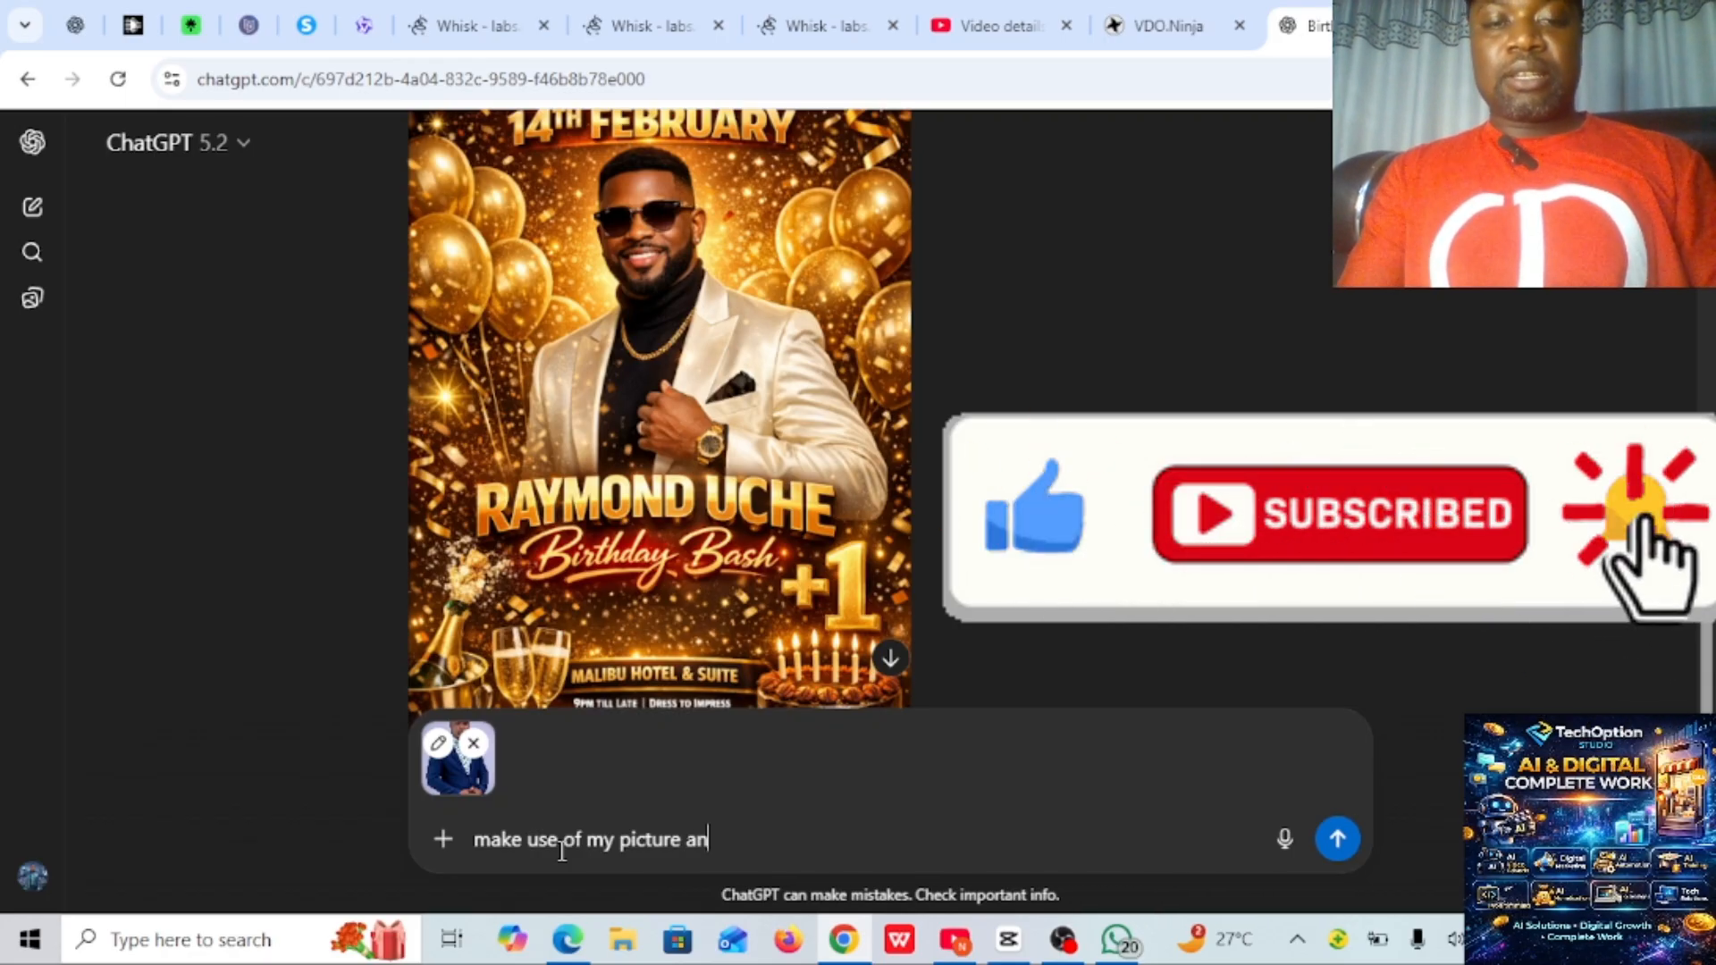
type("d ")
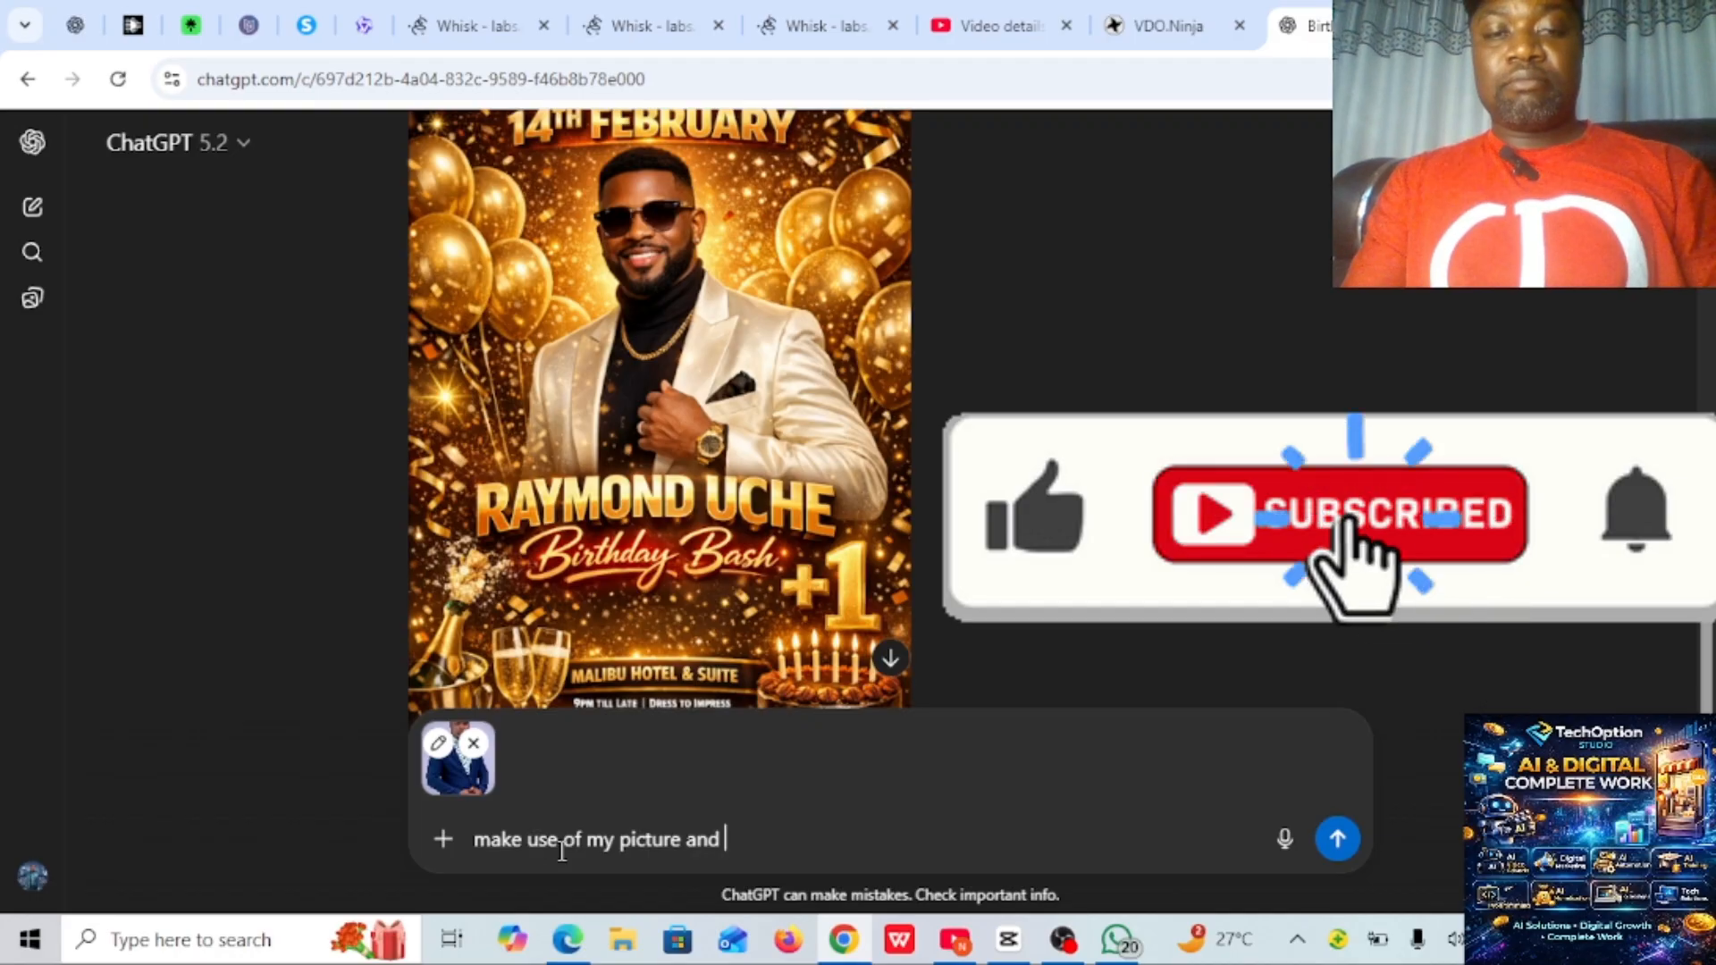
type("recreate")
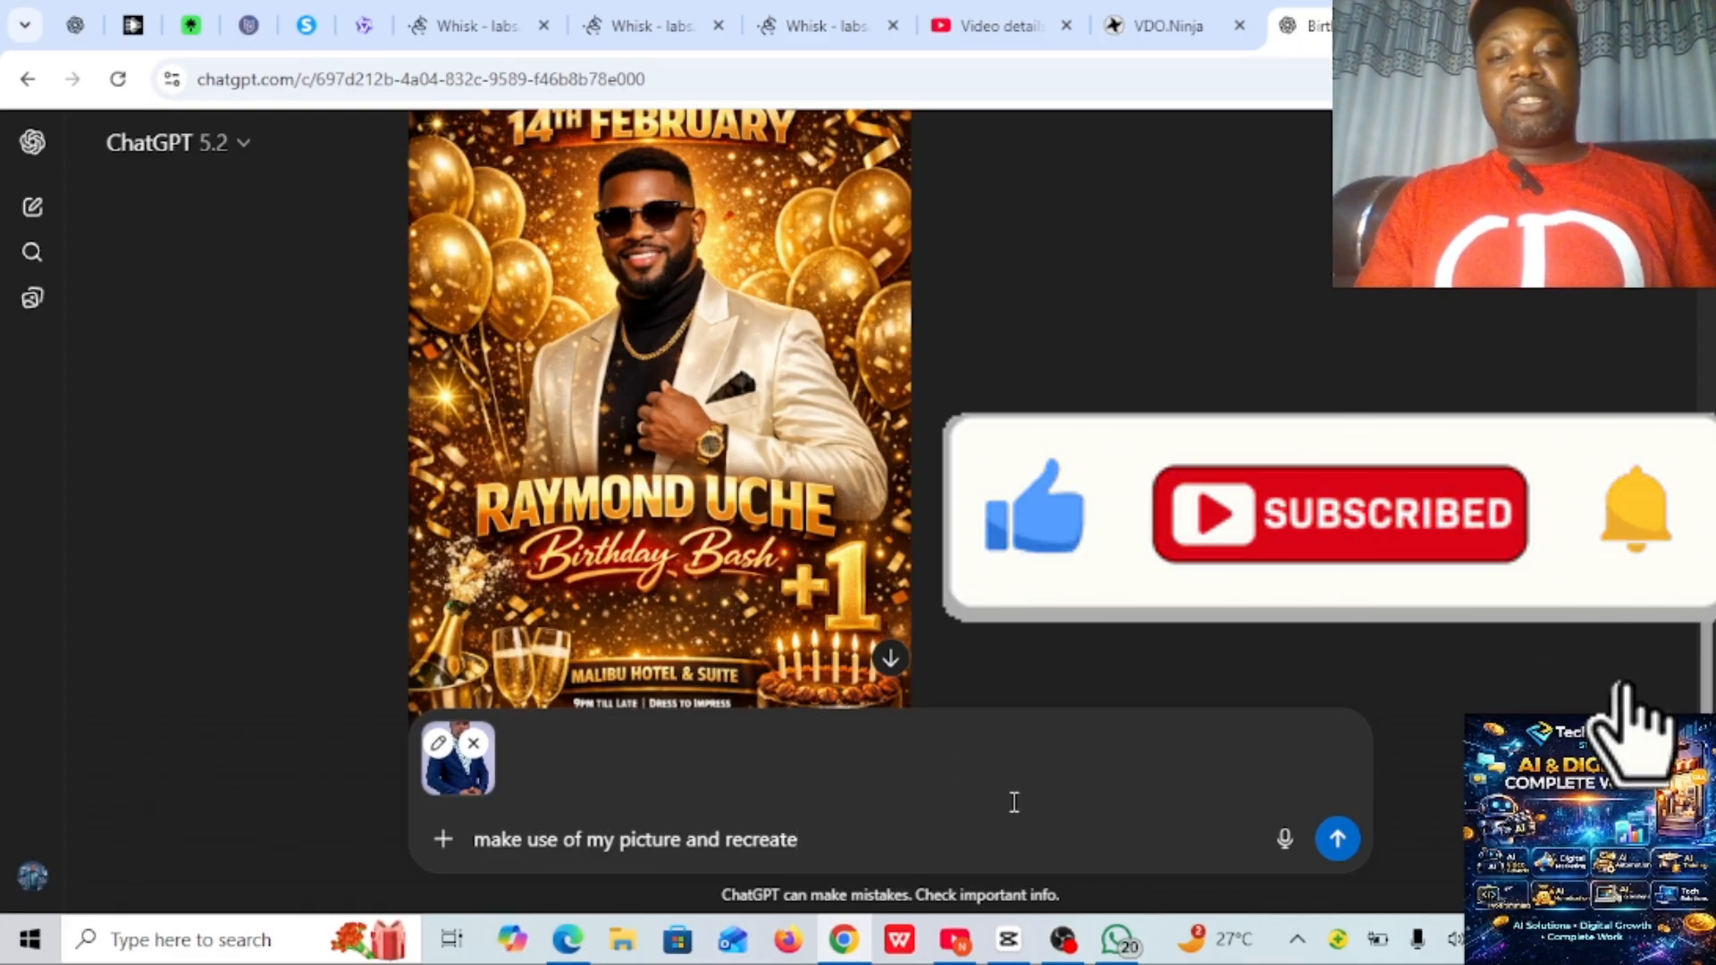
left_click(1338, 840)
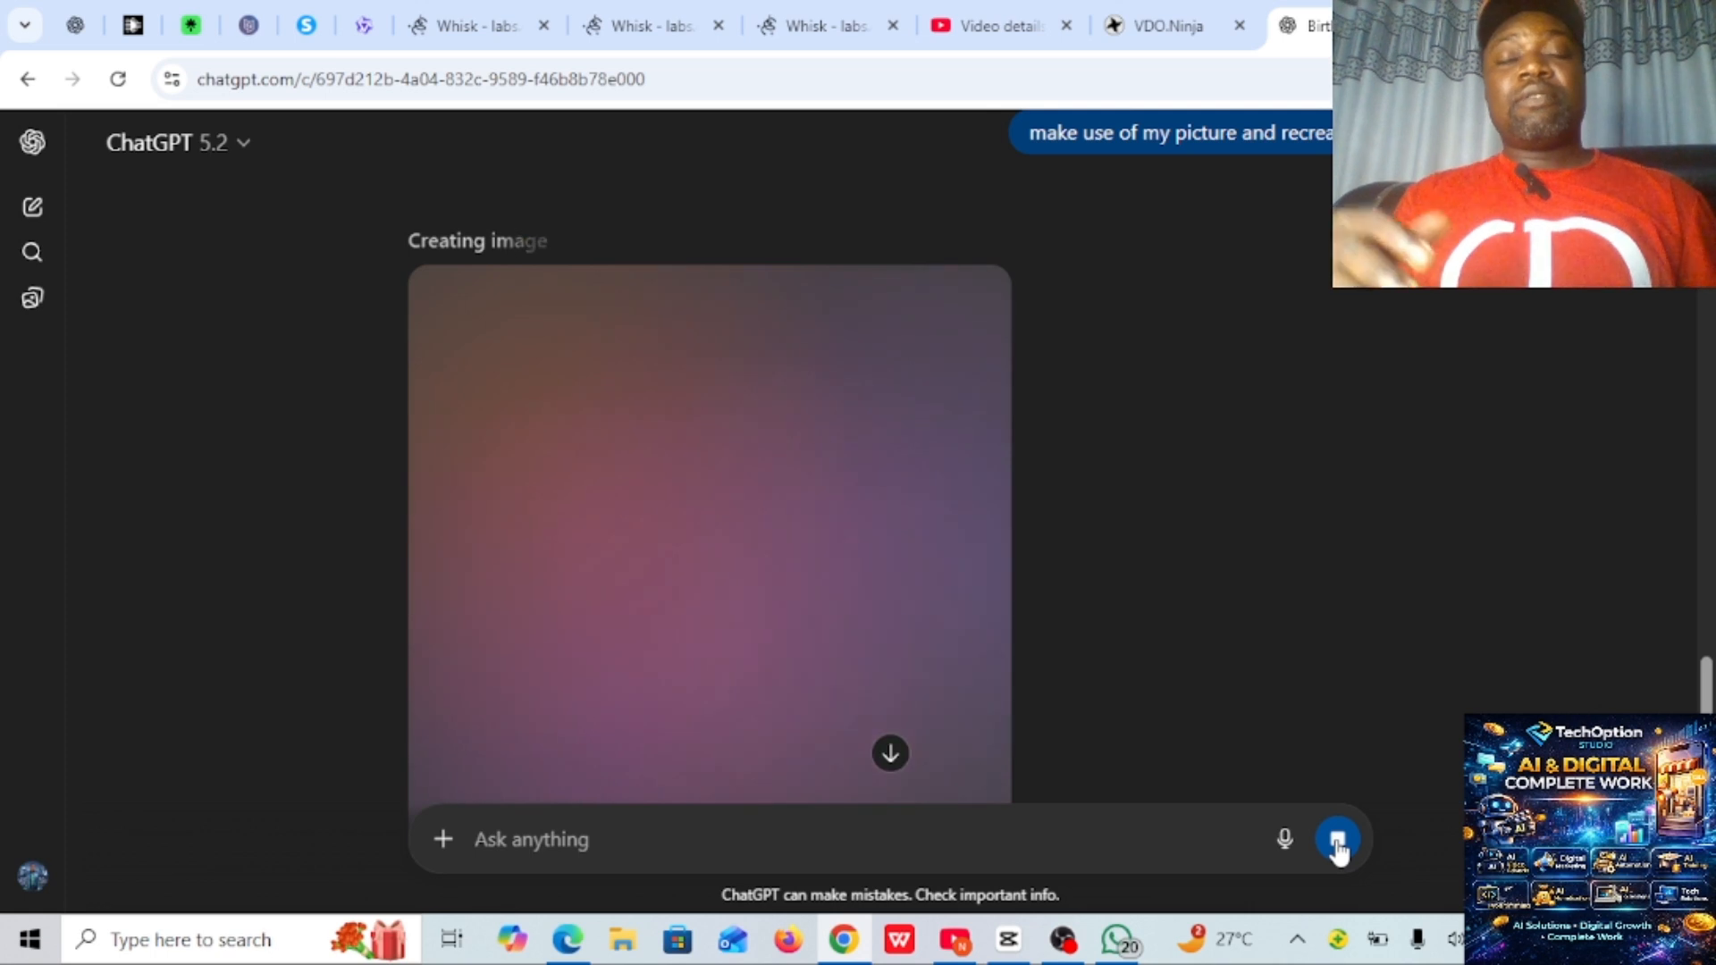
- Check the recreated flyer and send the follow-up request "make it landscape"
scroll(1338, 849, "up", 5)
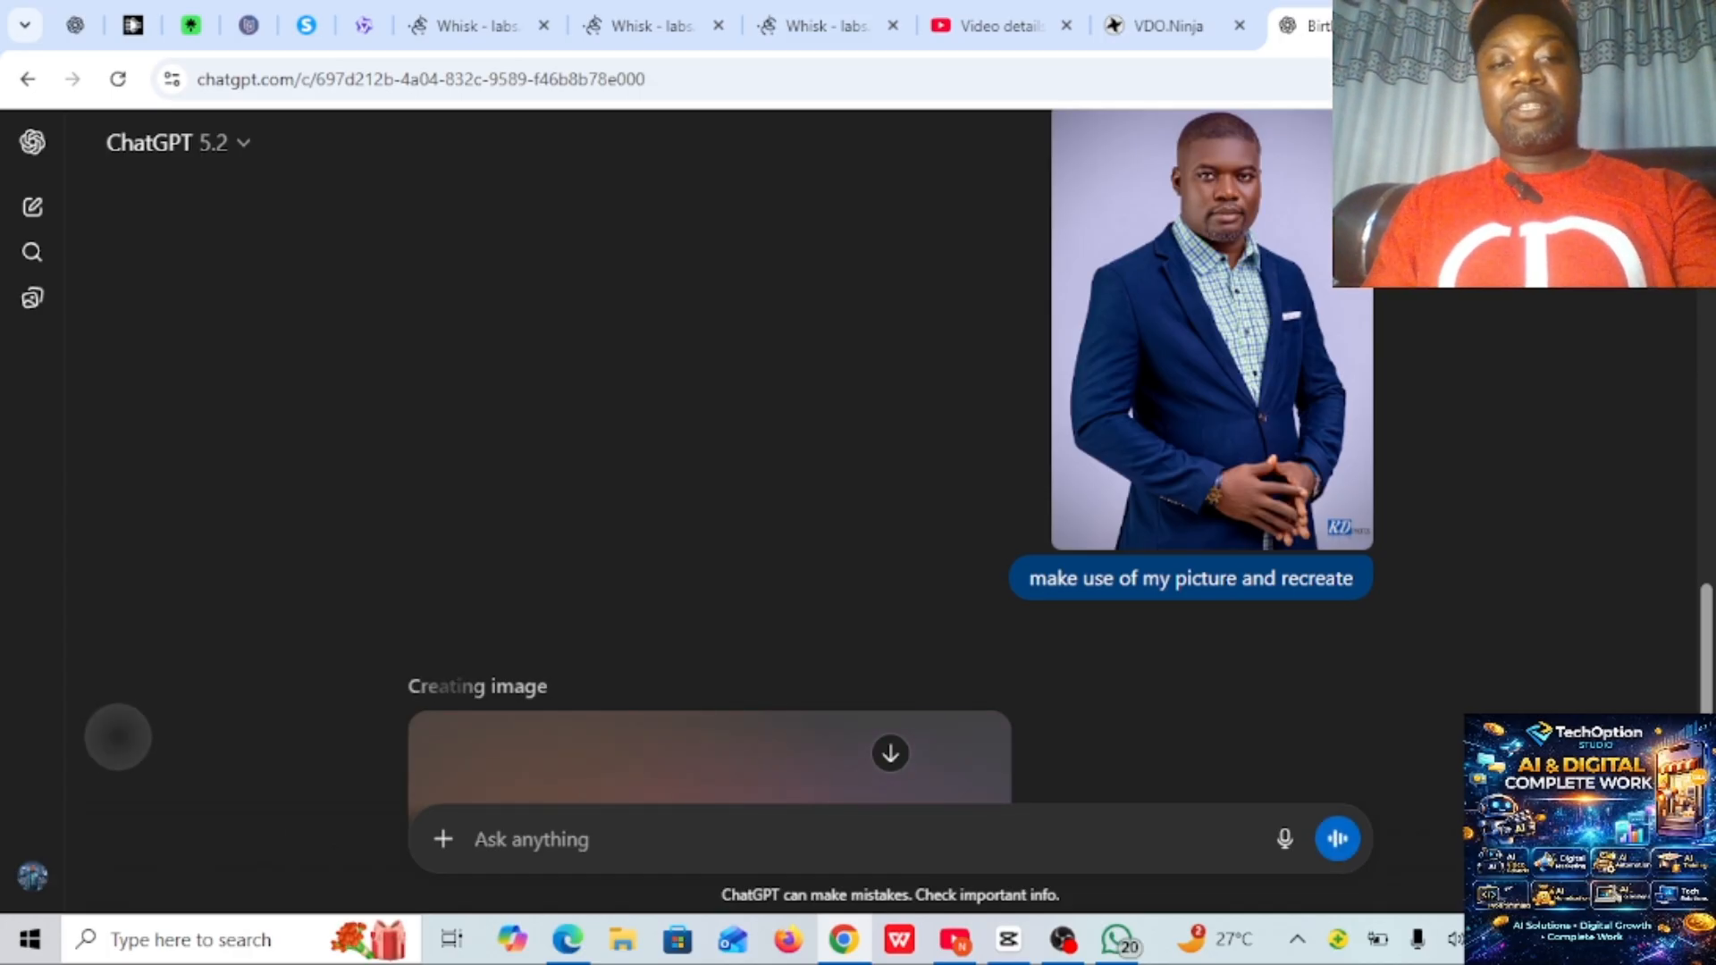
scroll(114, 737, "down", 6)
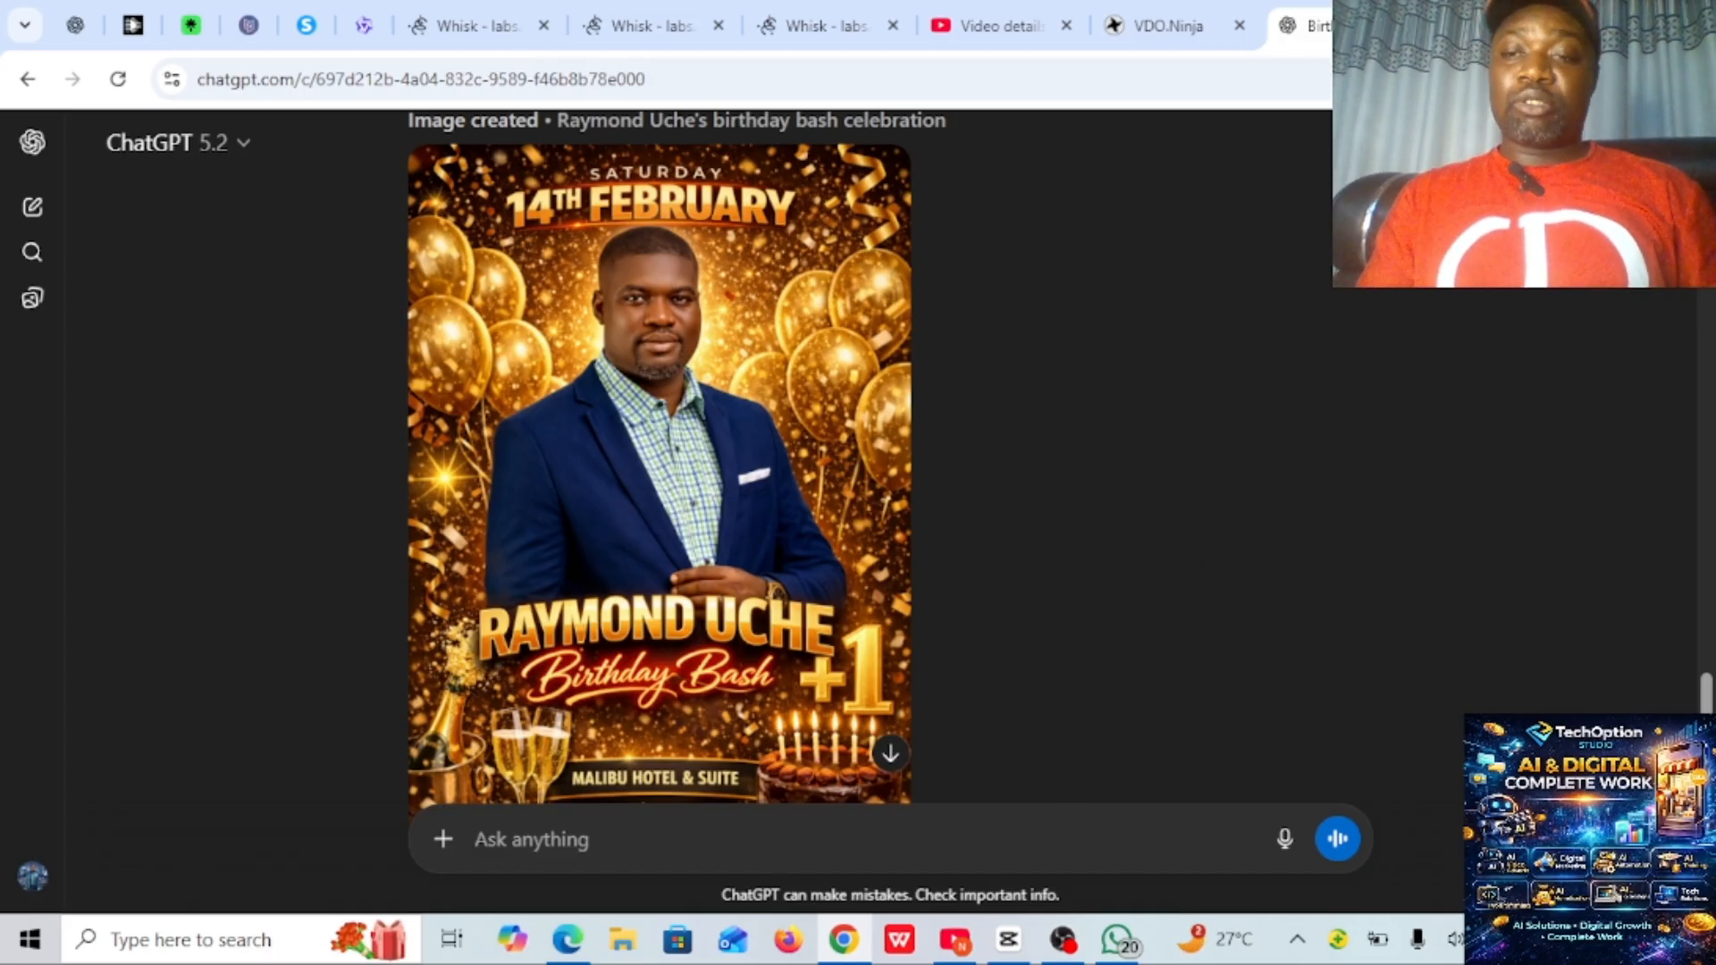
scroll(890, 458, "down", 2)
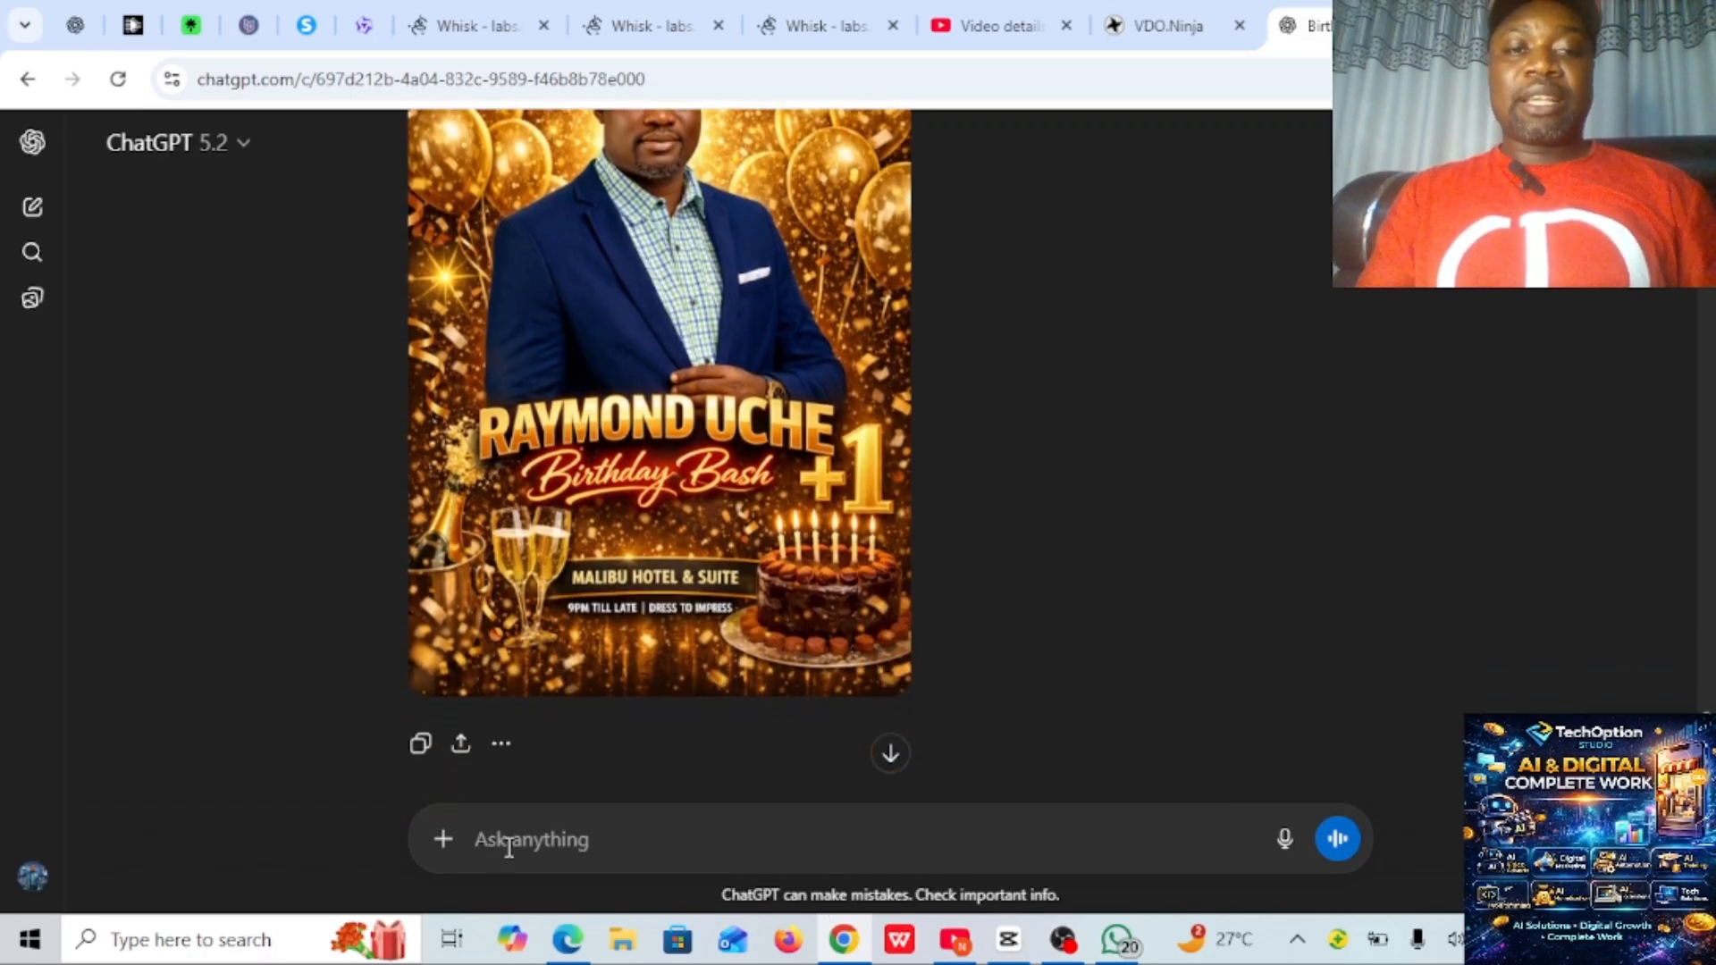
left_click(508, 847)
type("make it landscape")
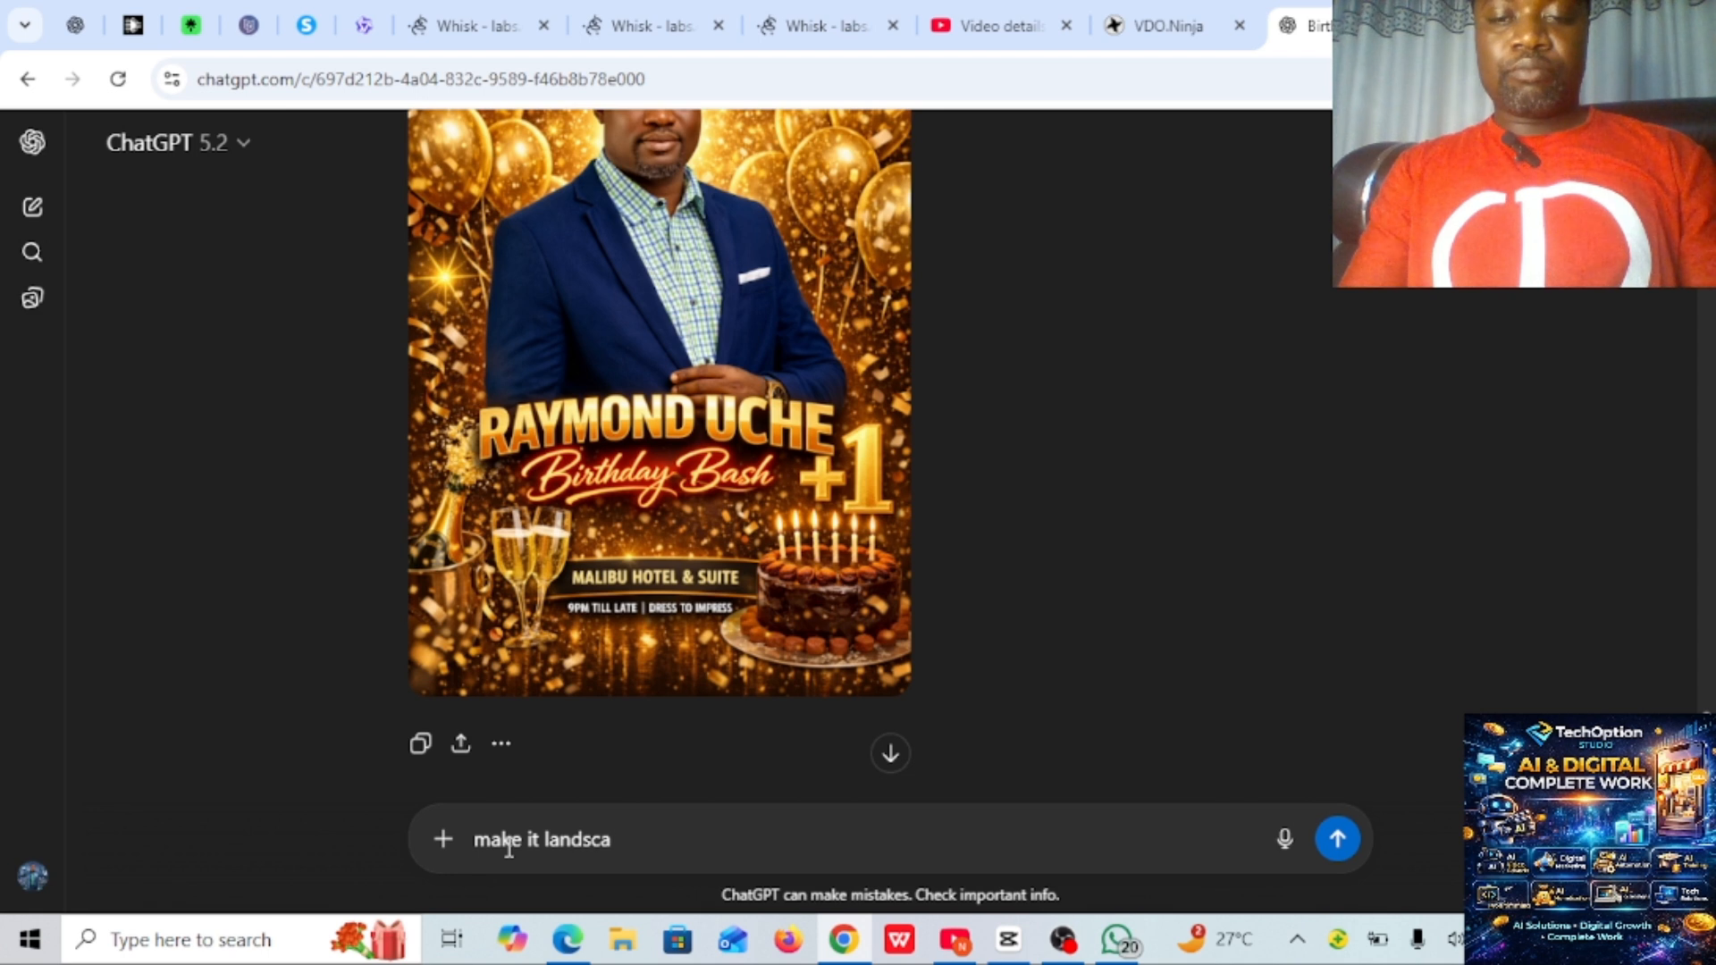
left_click(1338, 840)
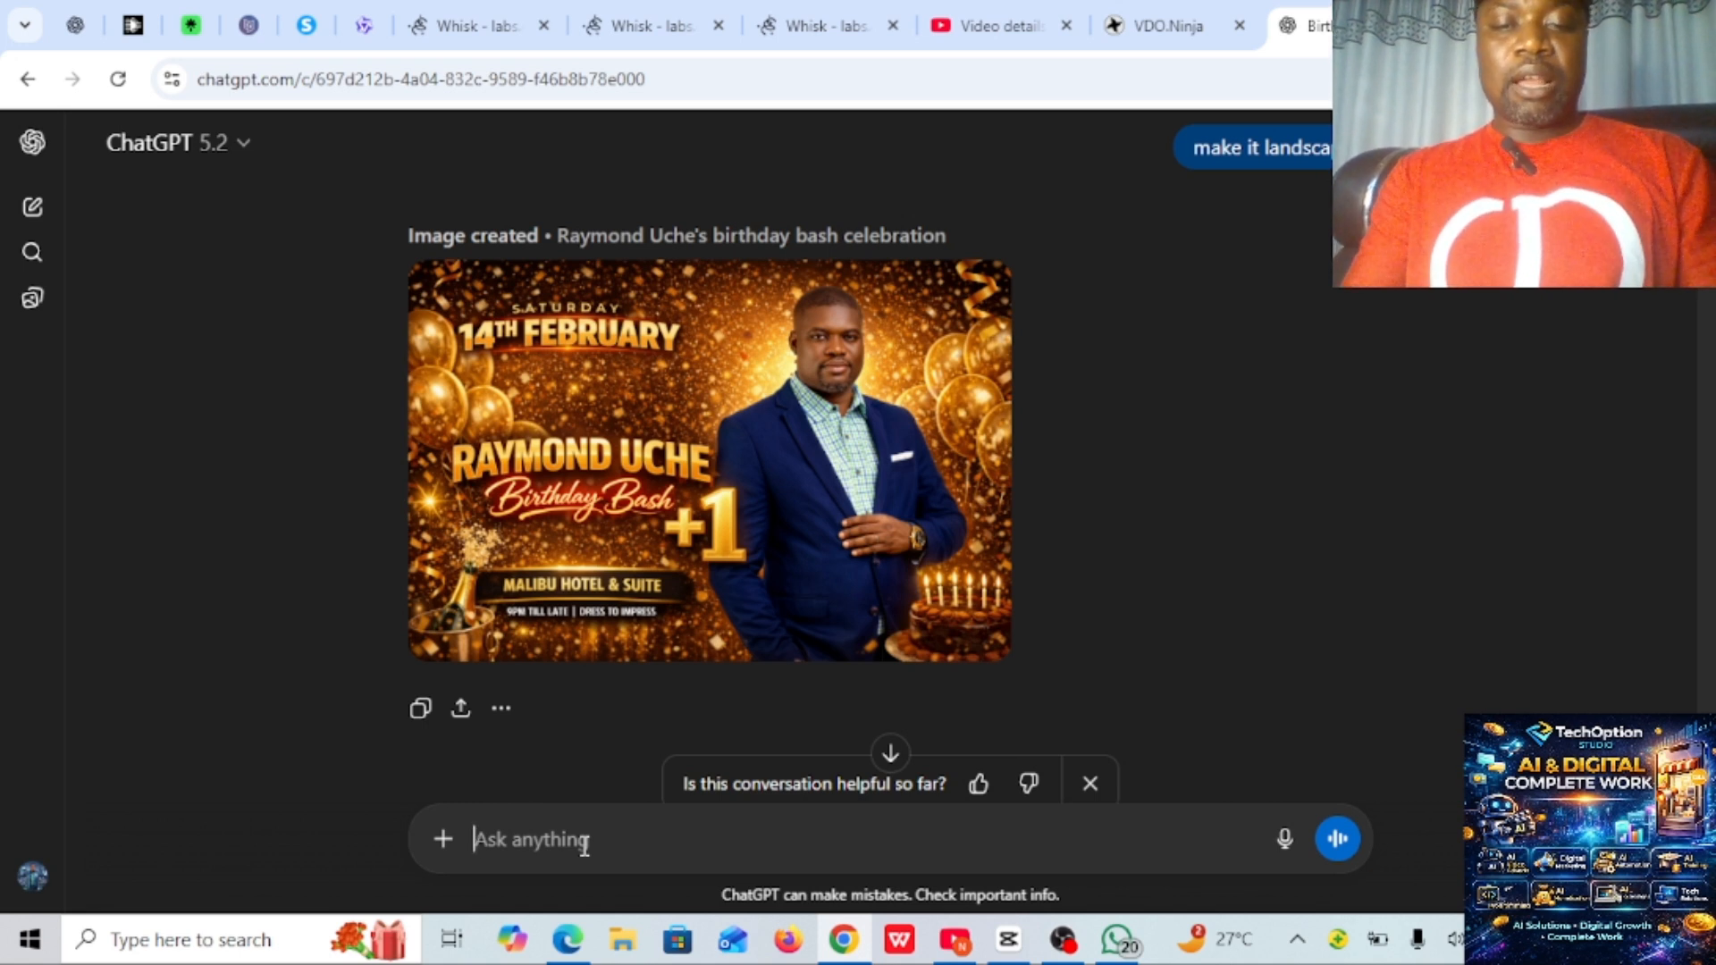
type("i")
key("BackSpace")
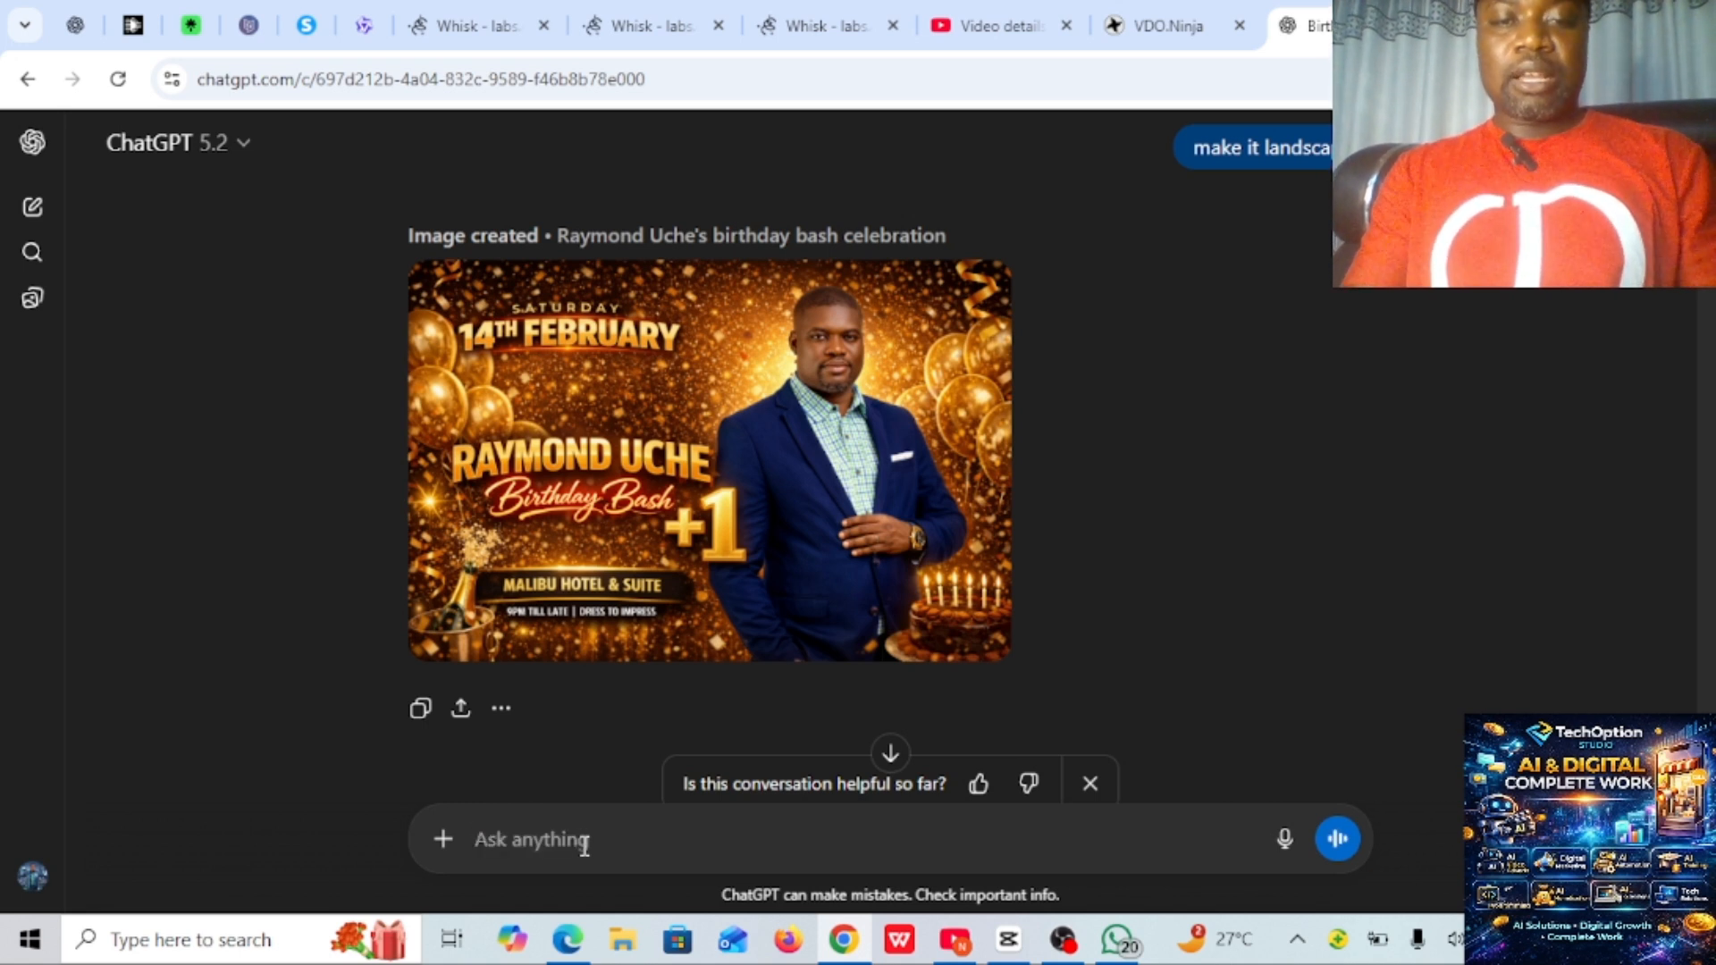
- Begin a new message to ChatGPT with the sentence "I want a prompt for my event flyer."
type("I want ")
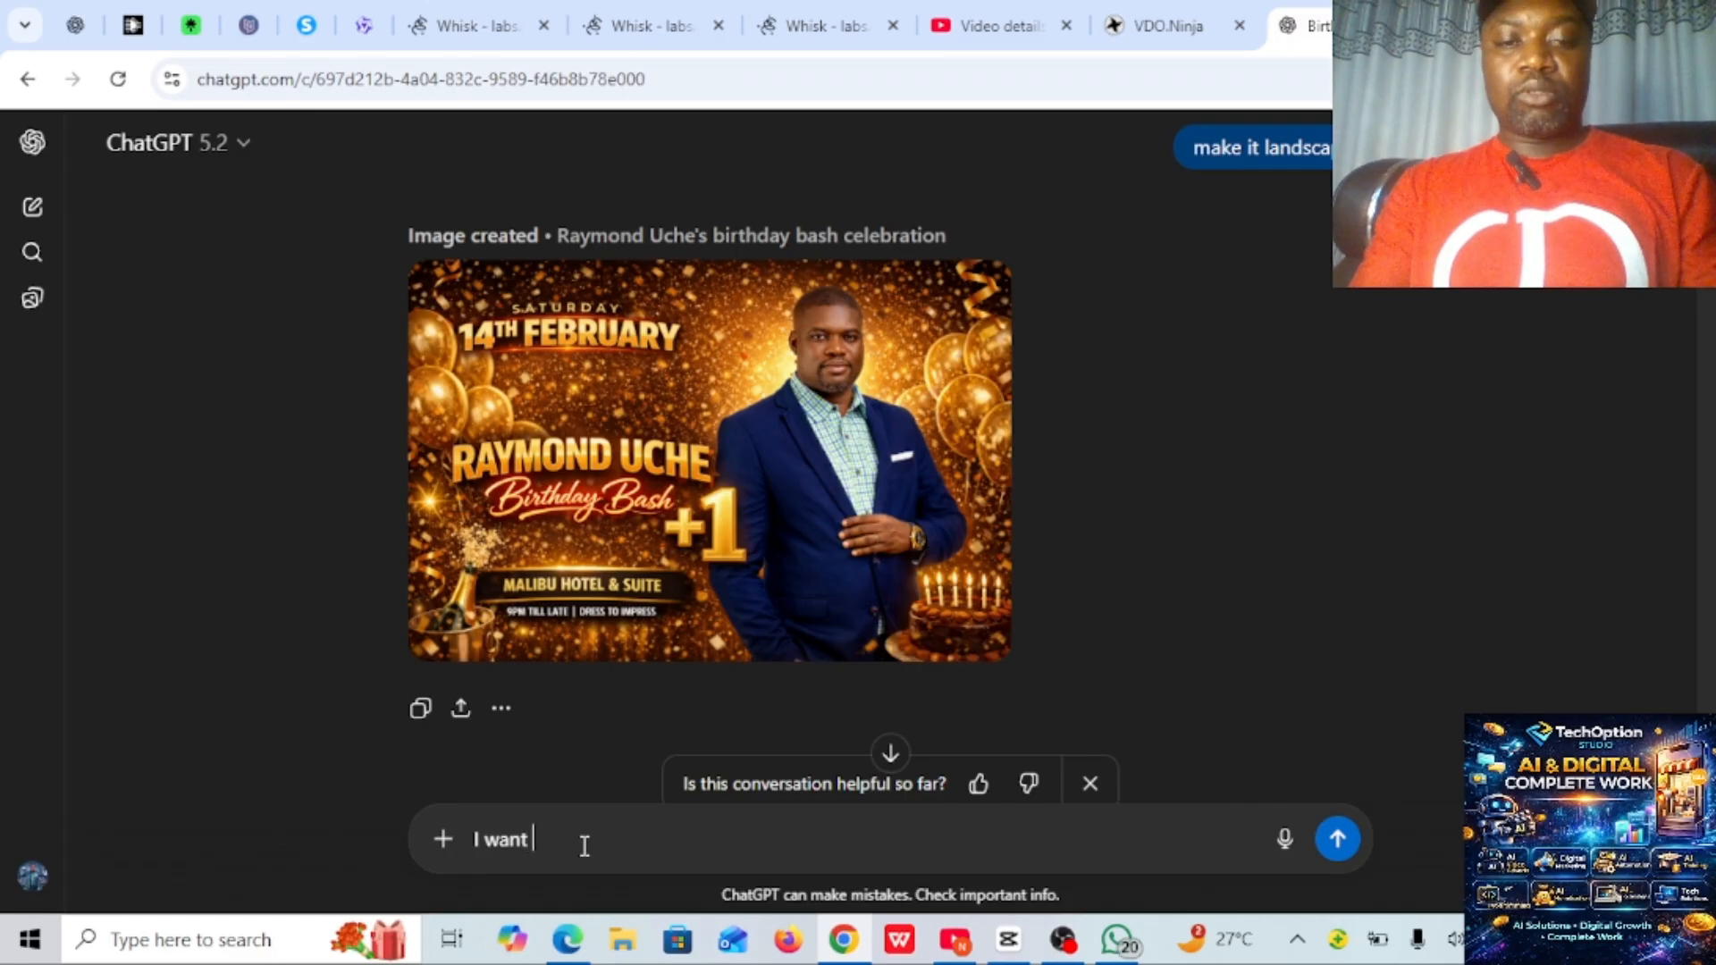
type("a or")
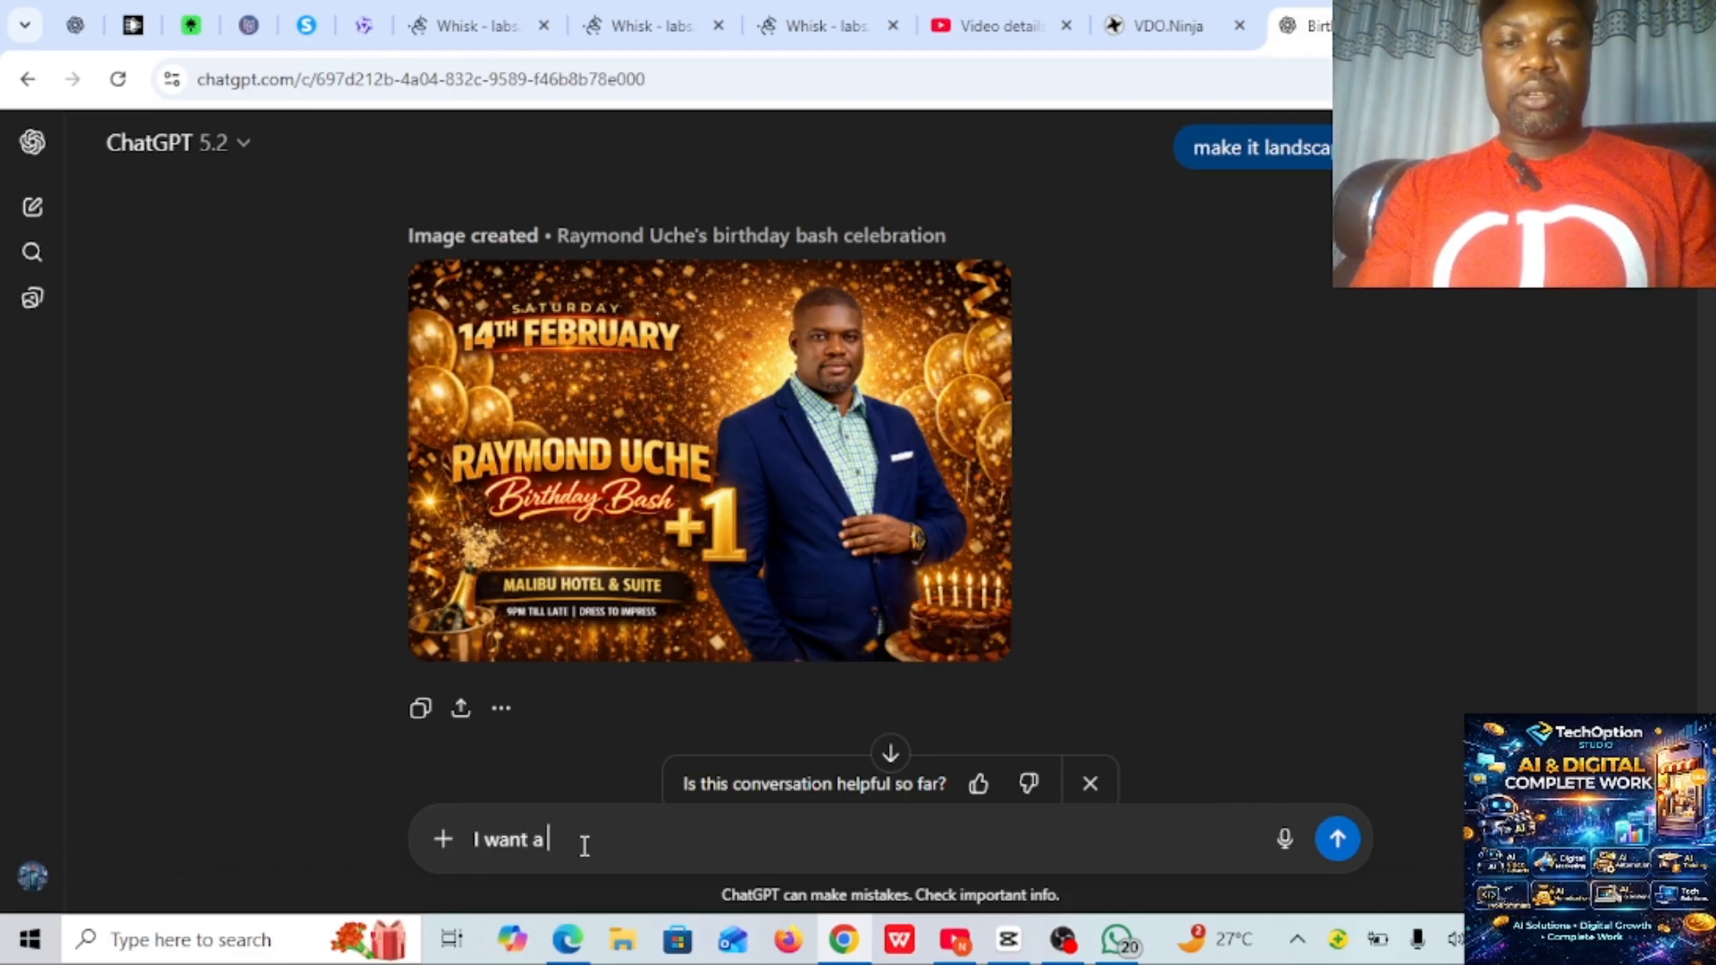
key("BackSpace")
key("BackSpace")
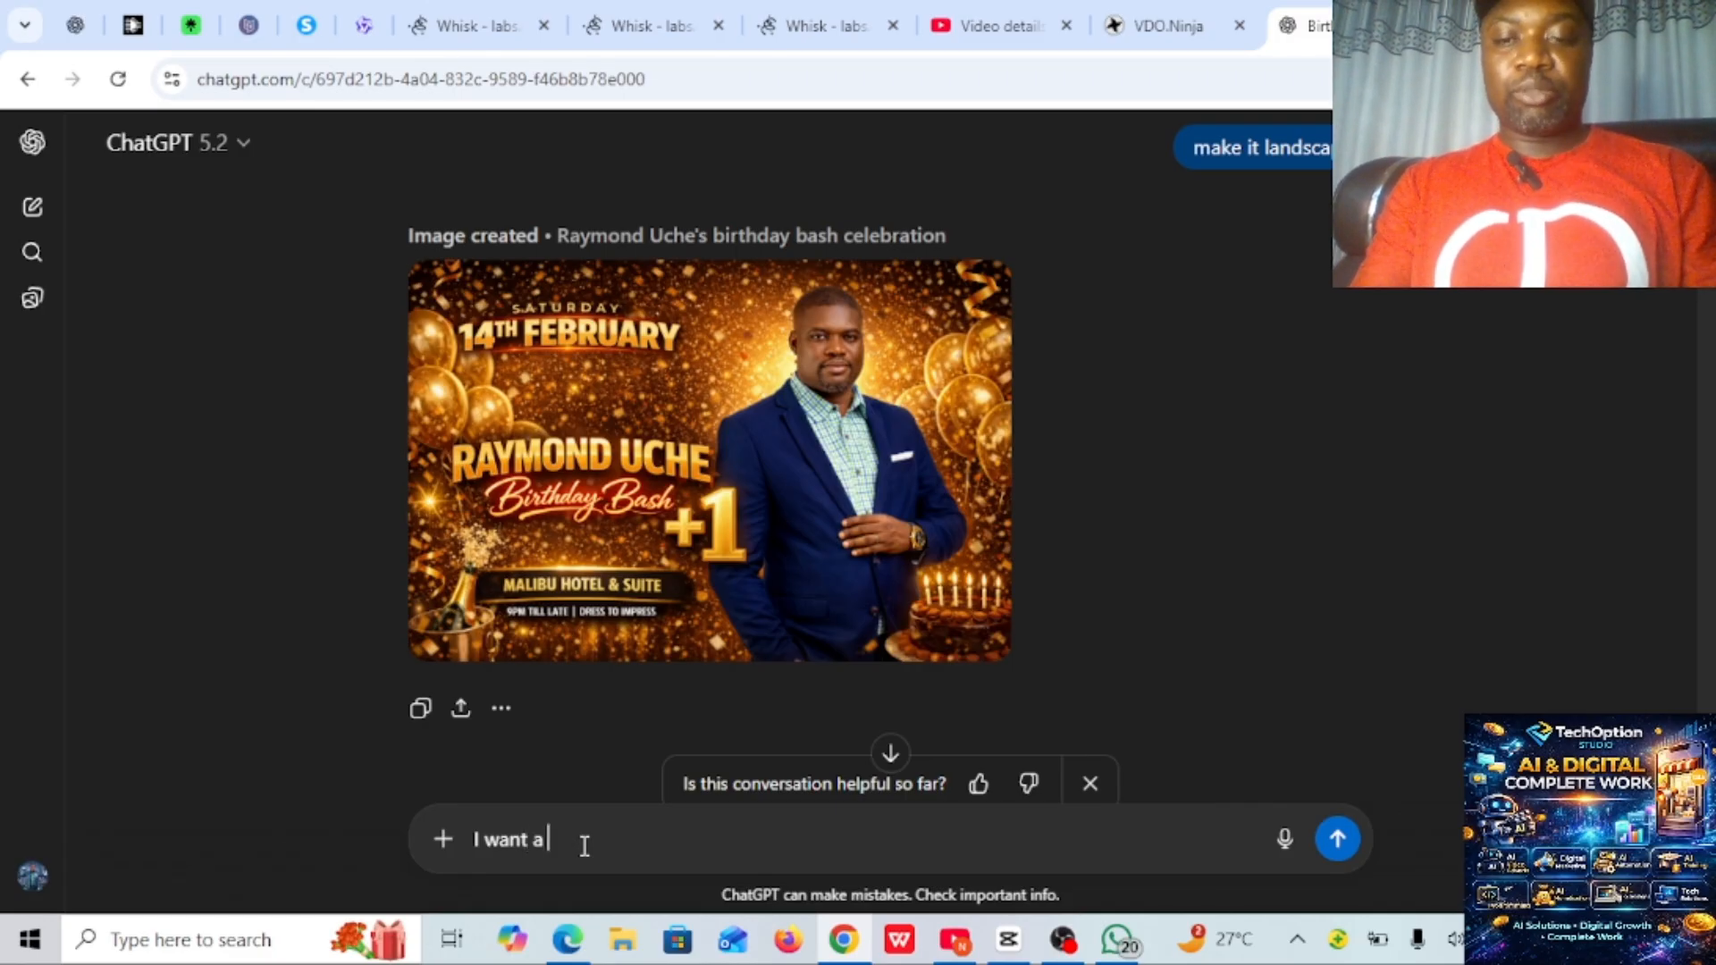
type("por")
key("BackSpace")
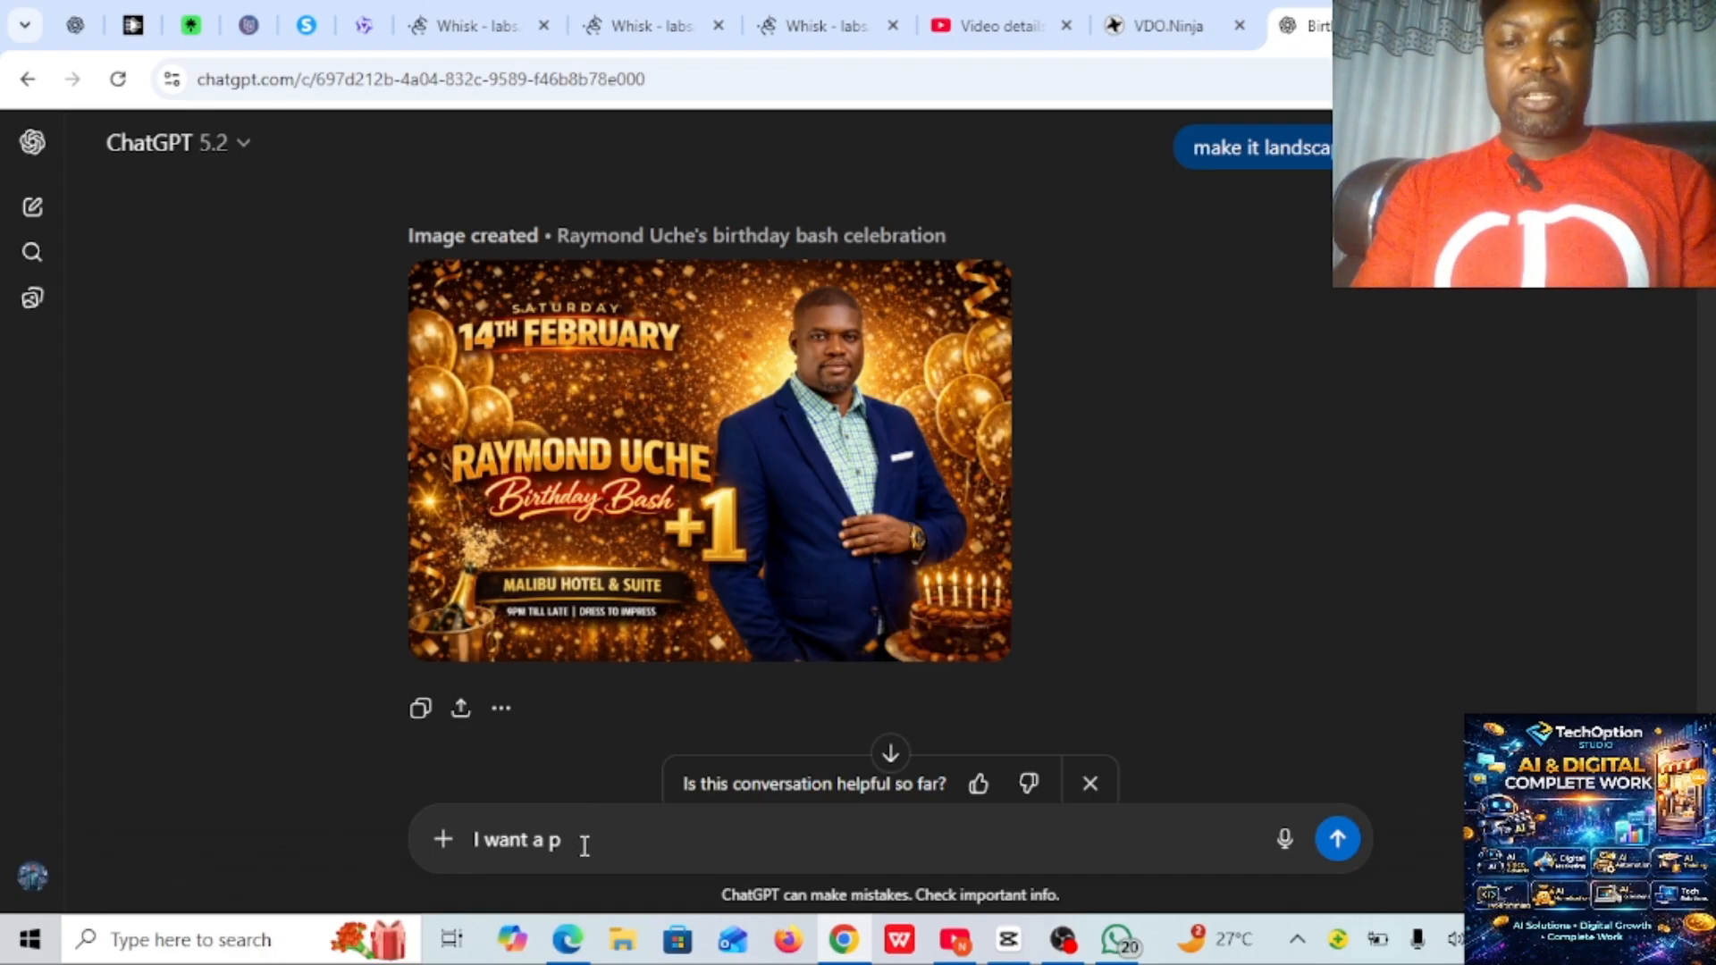
type("rompt")
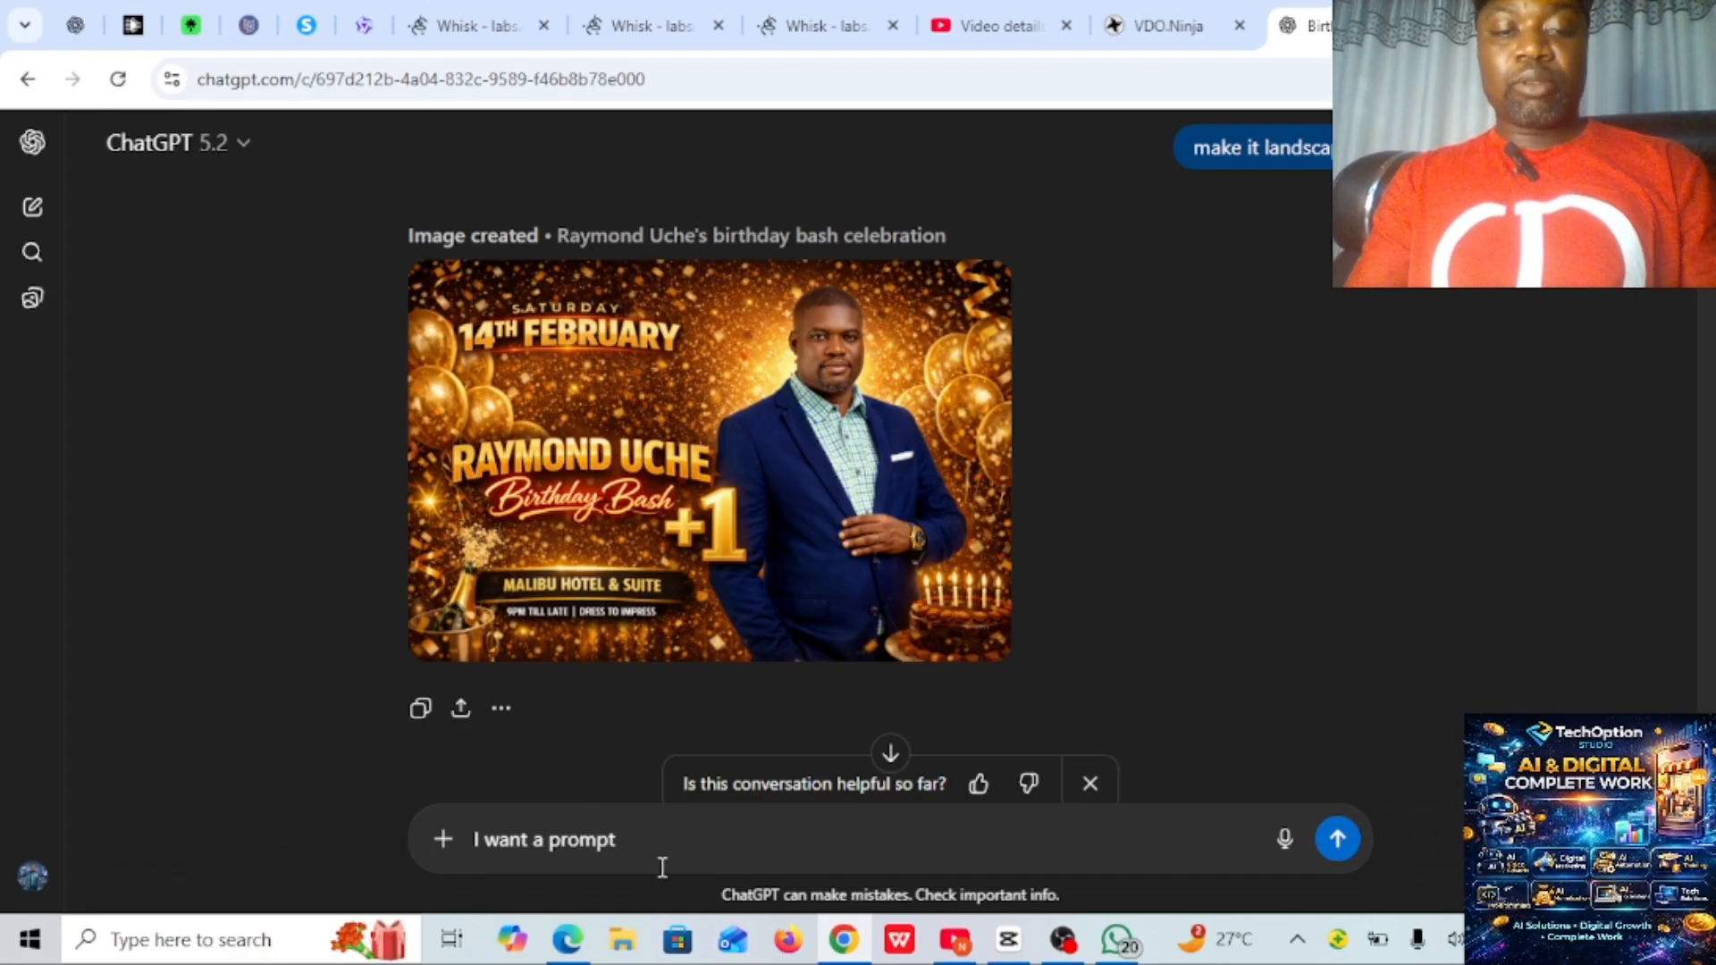
type(" for ")
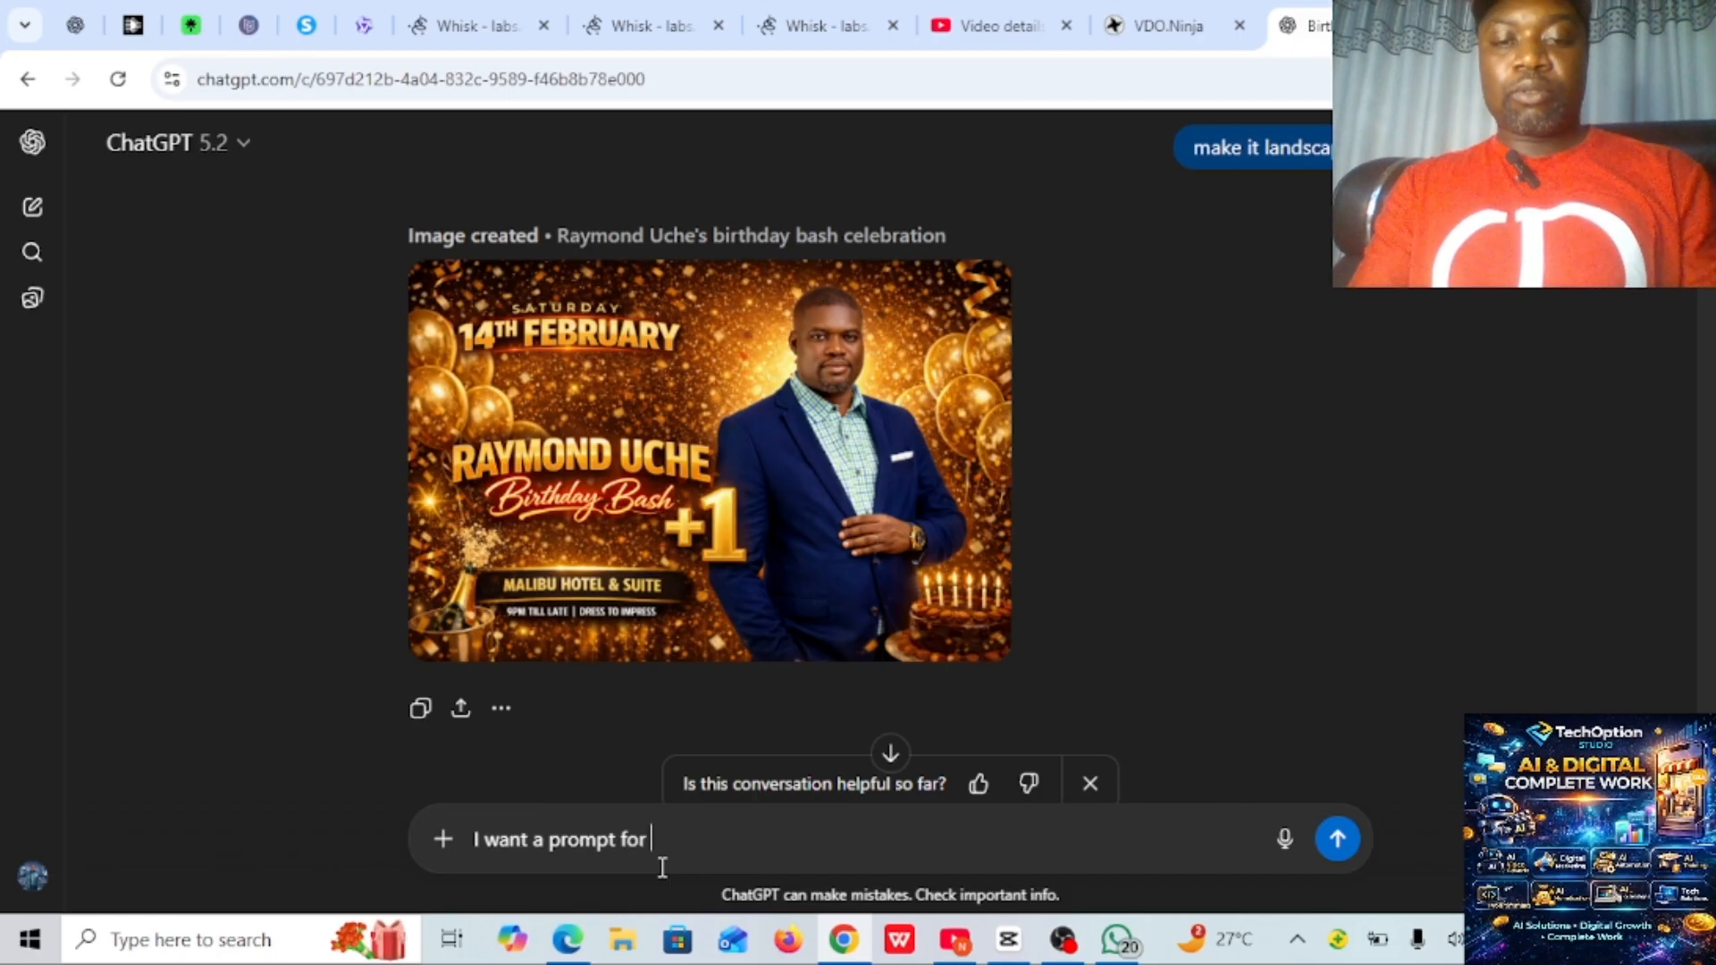
type("my even")
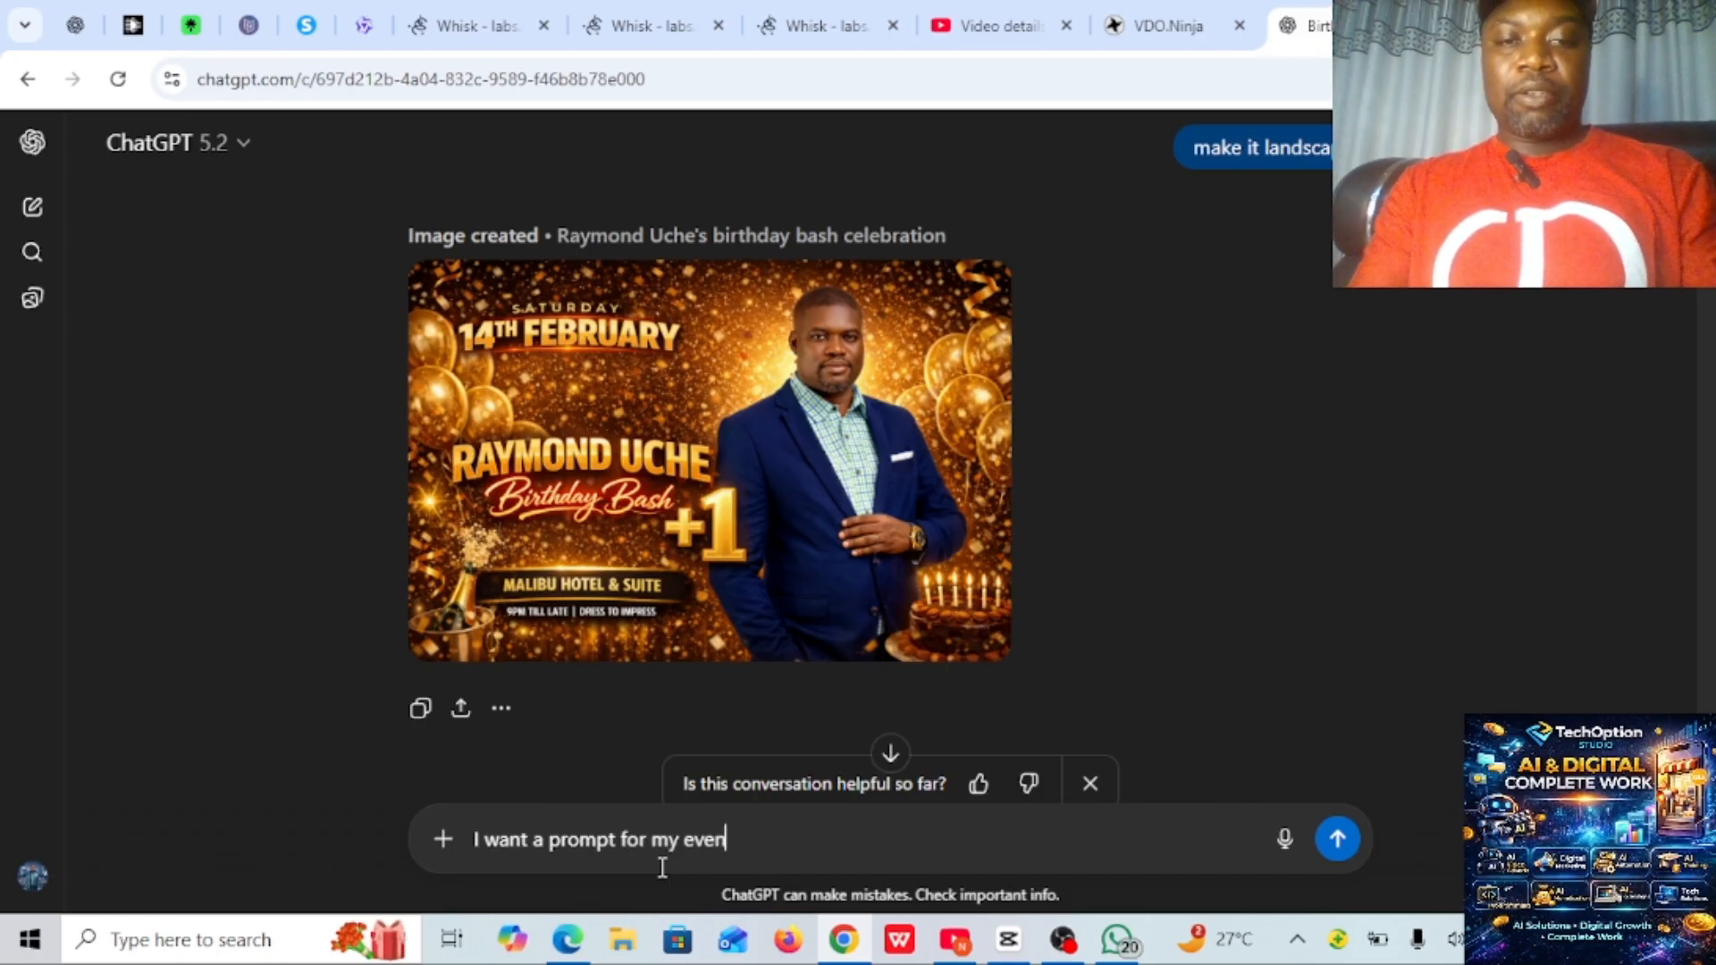
type("t flyer")
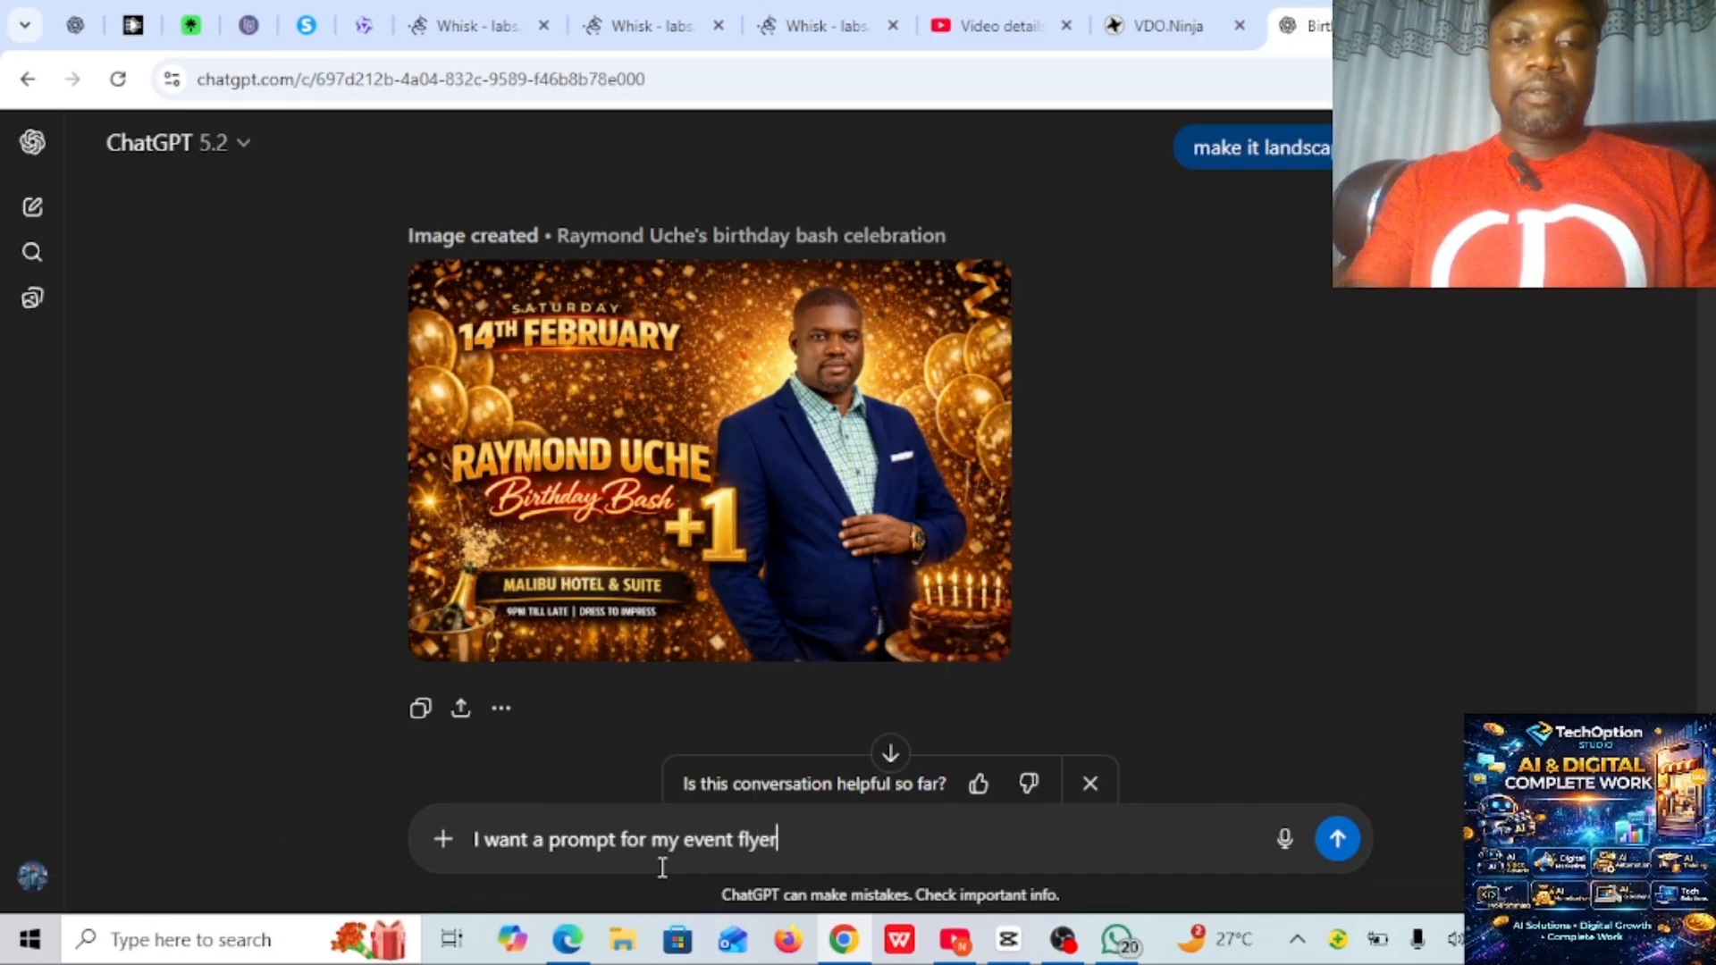
type(".")
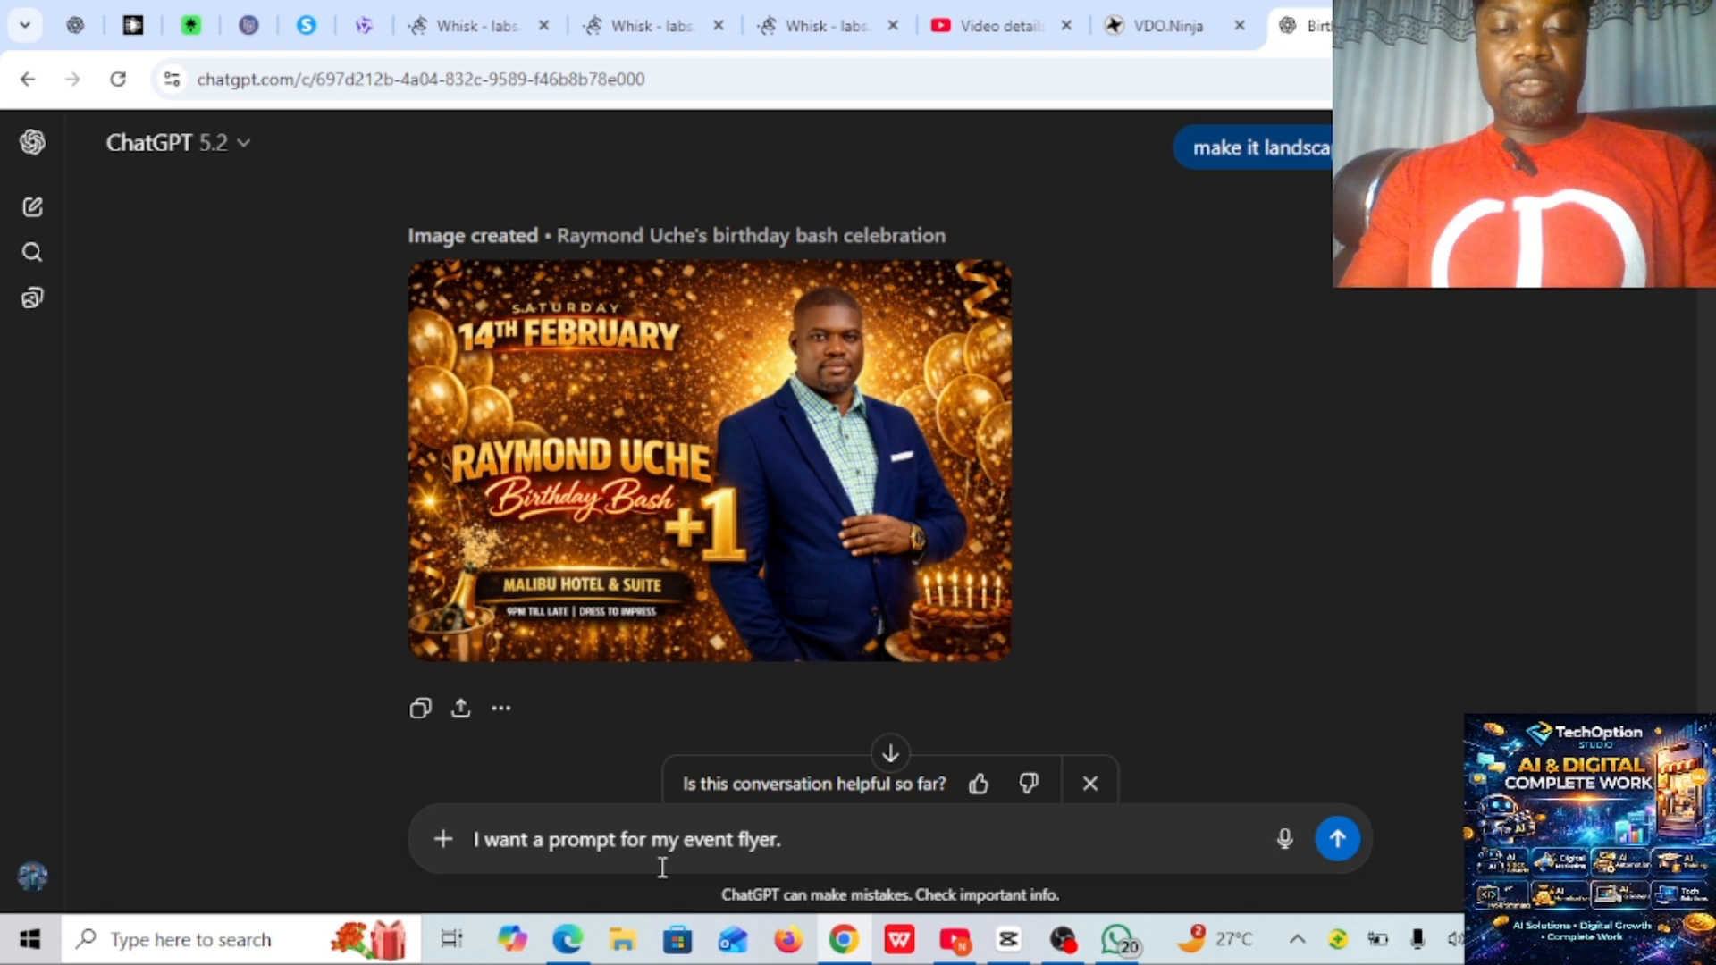
- Describe the event in the message draft as "Opening of a new gym center,"
type("o")
key("BackSpace")
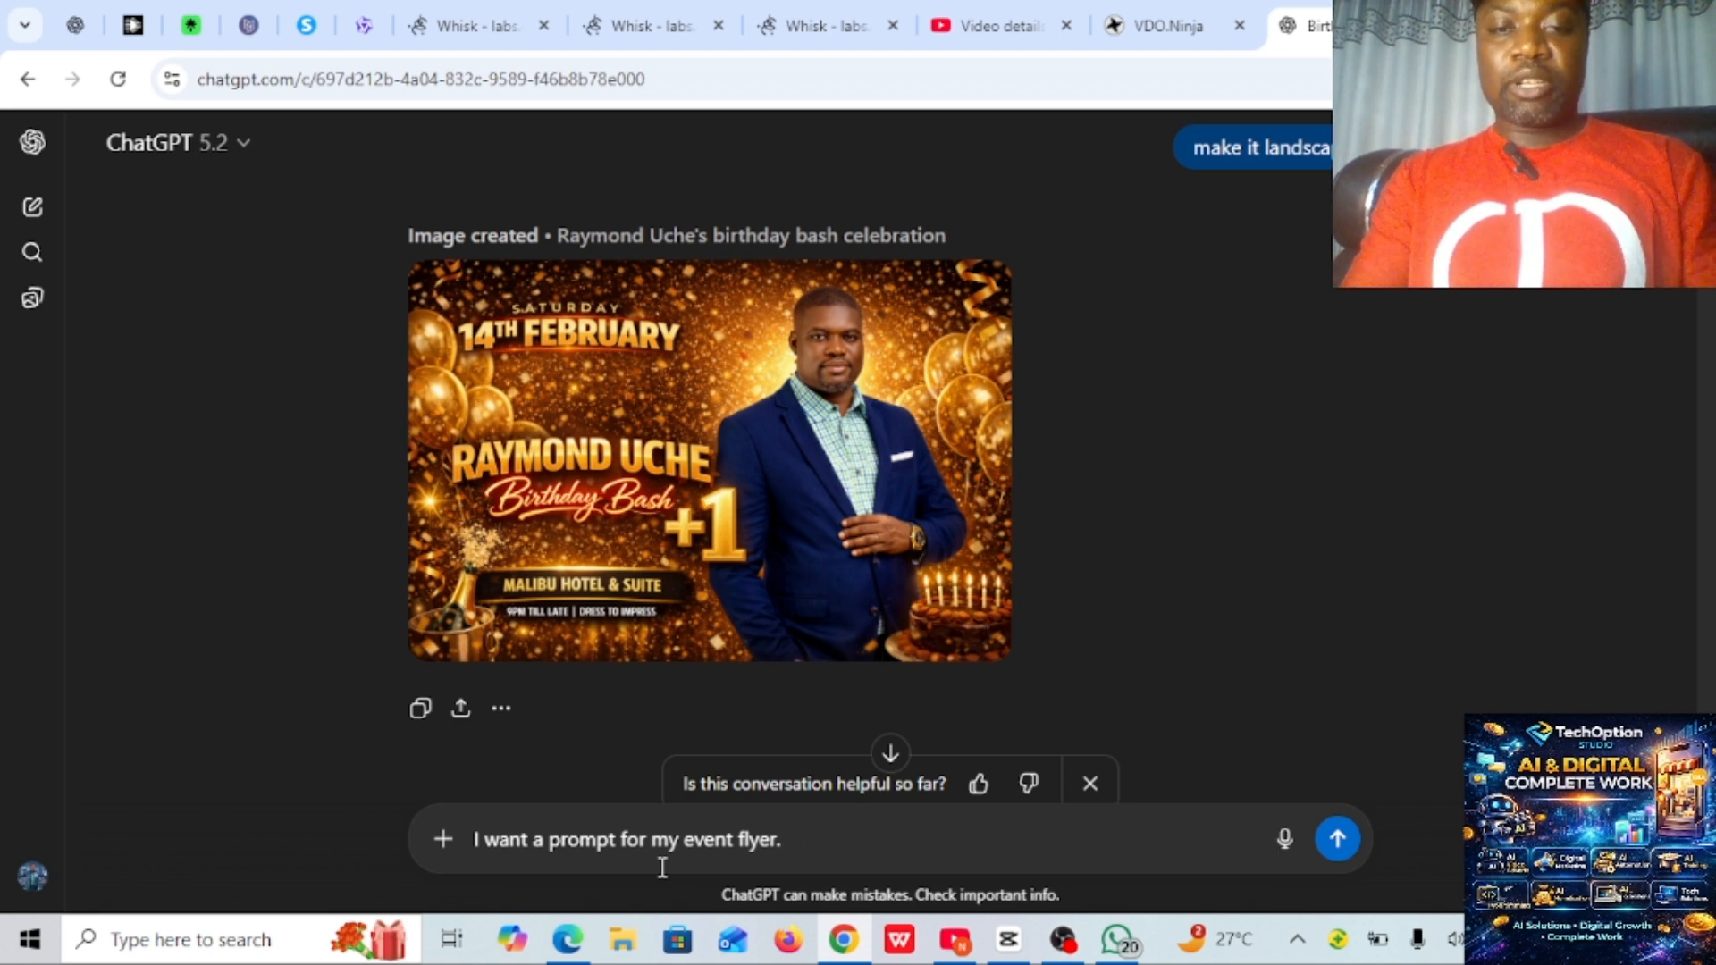
type("Opne")
key("BackSpace")
key("BackSpace")
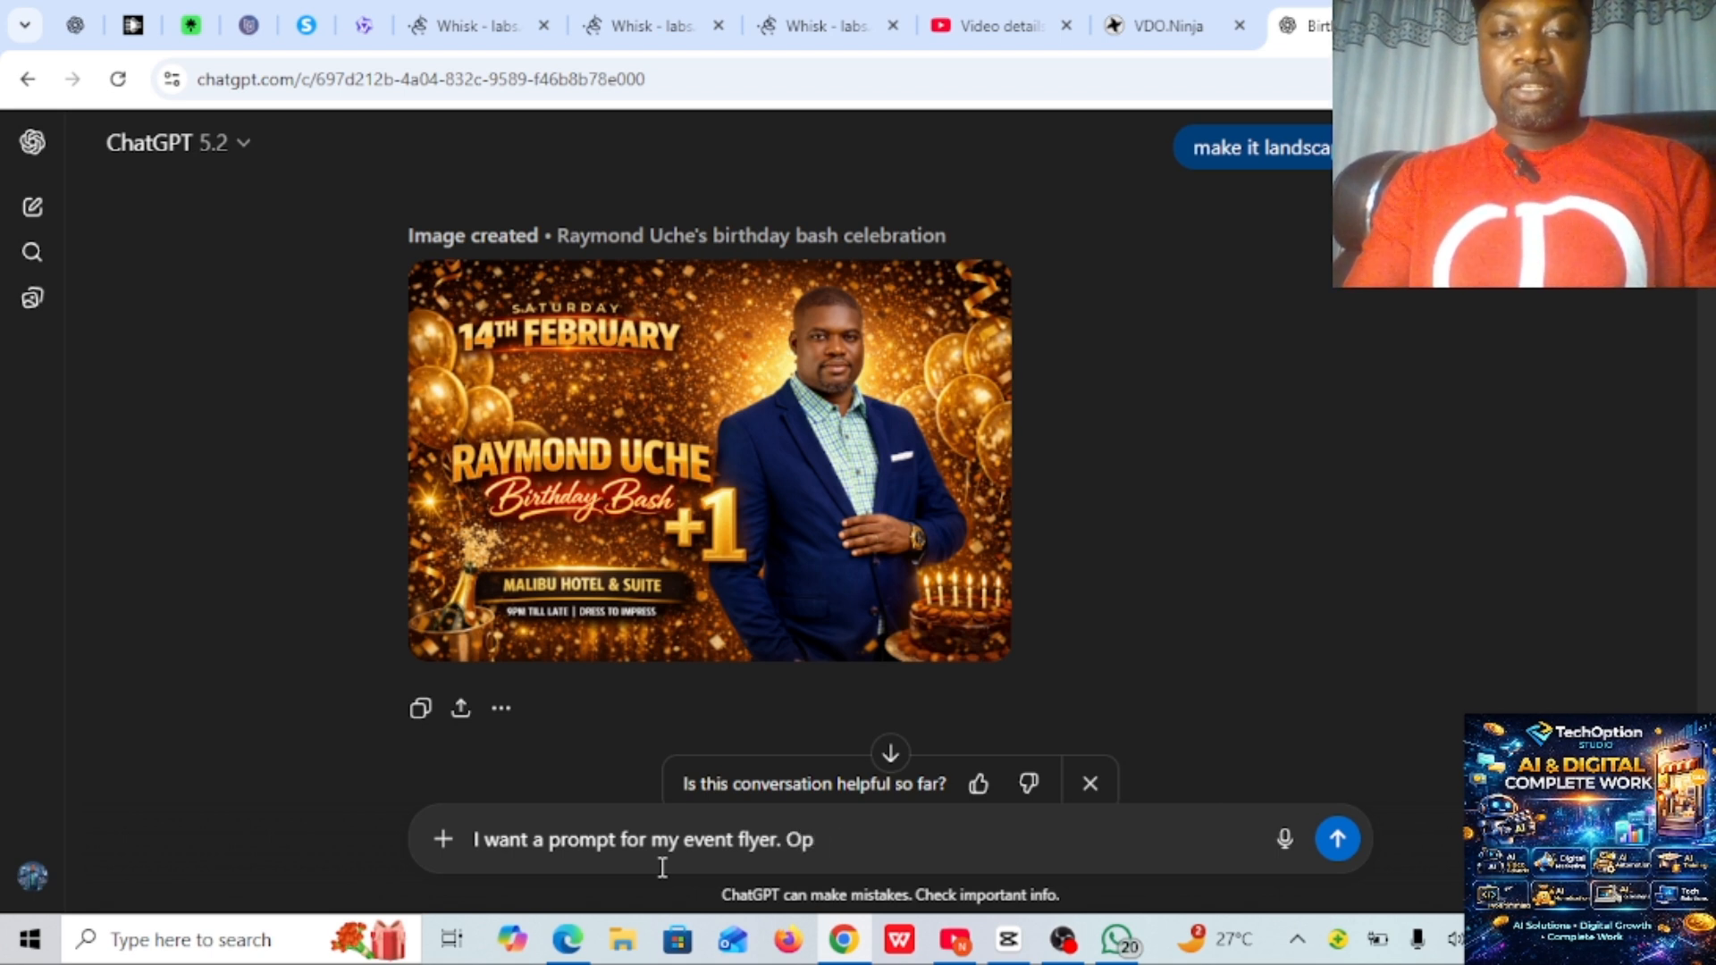
type("ening ")
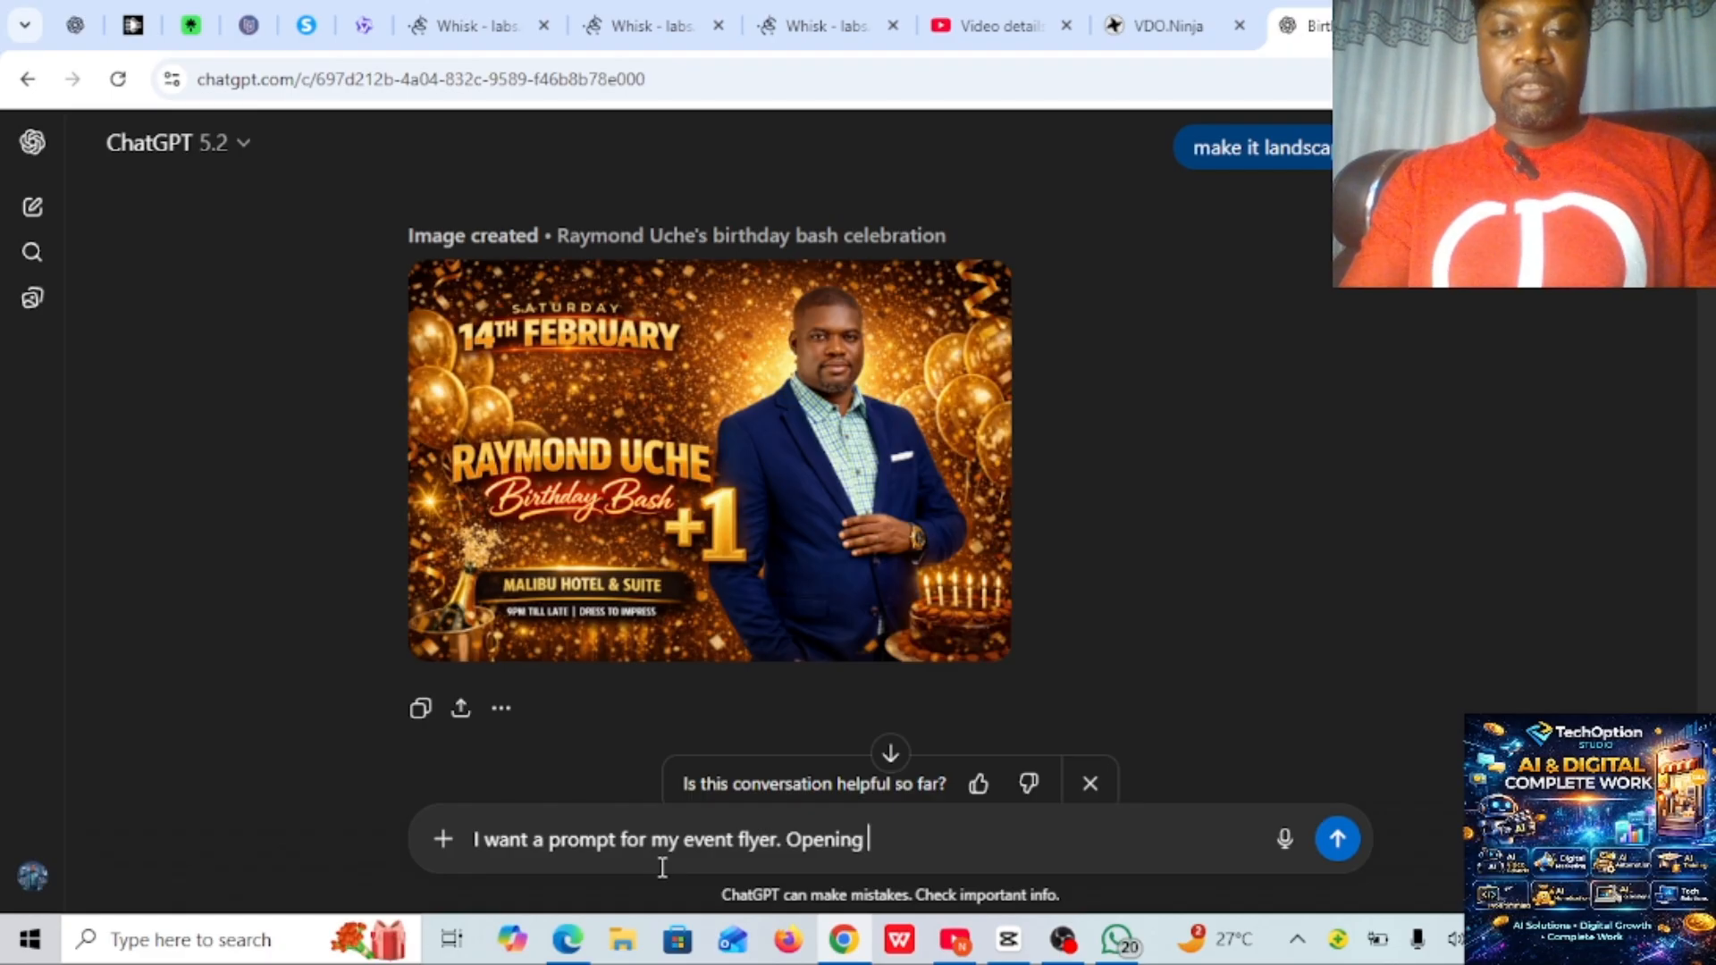
type("of a n")
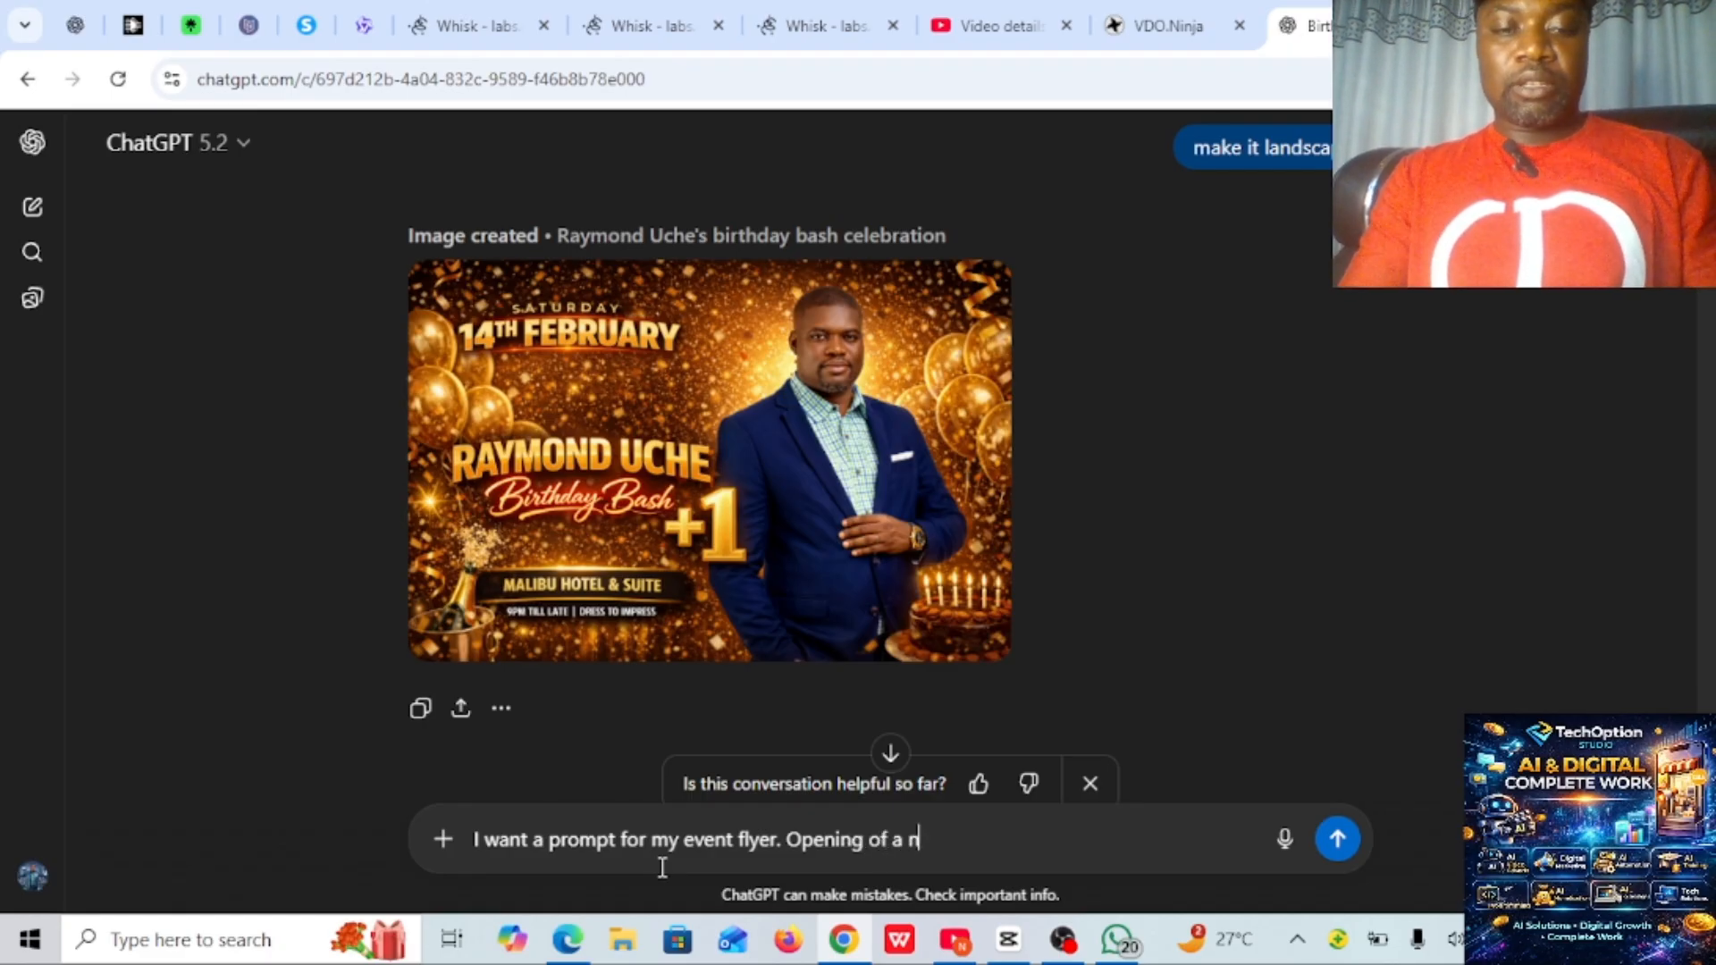
type("ew g")
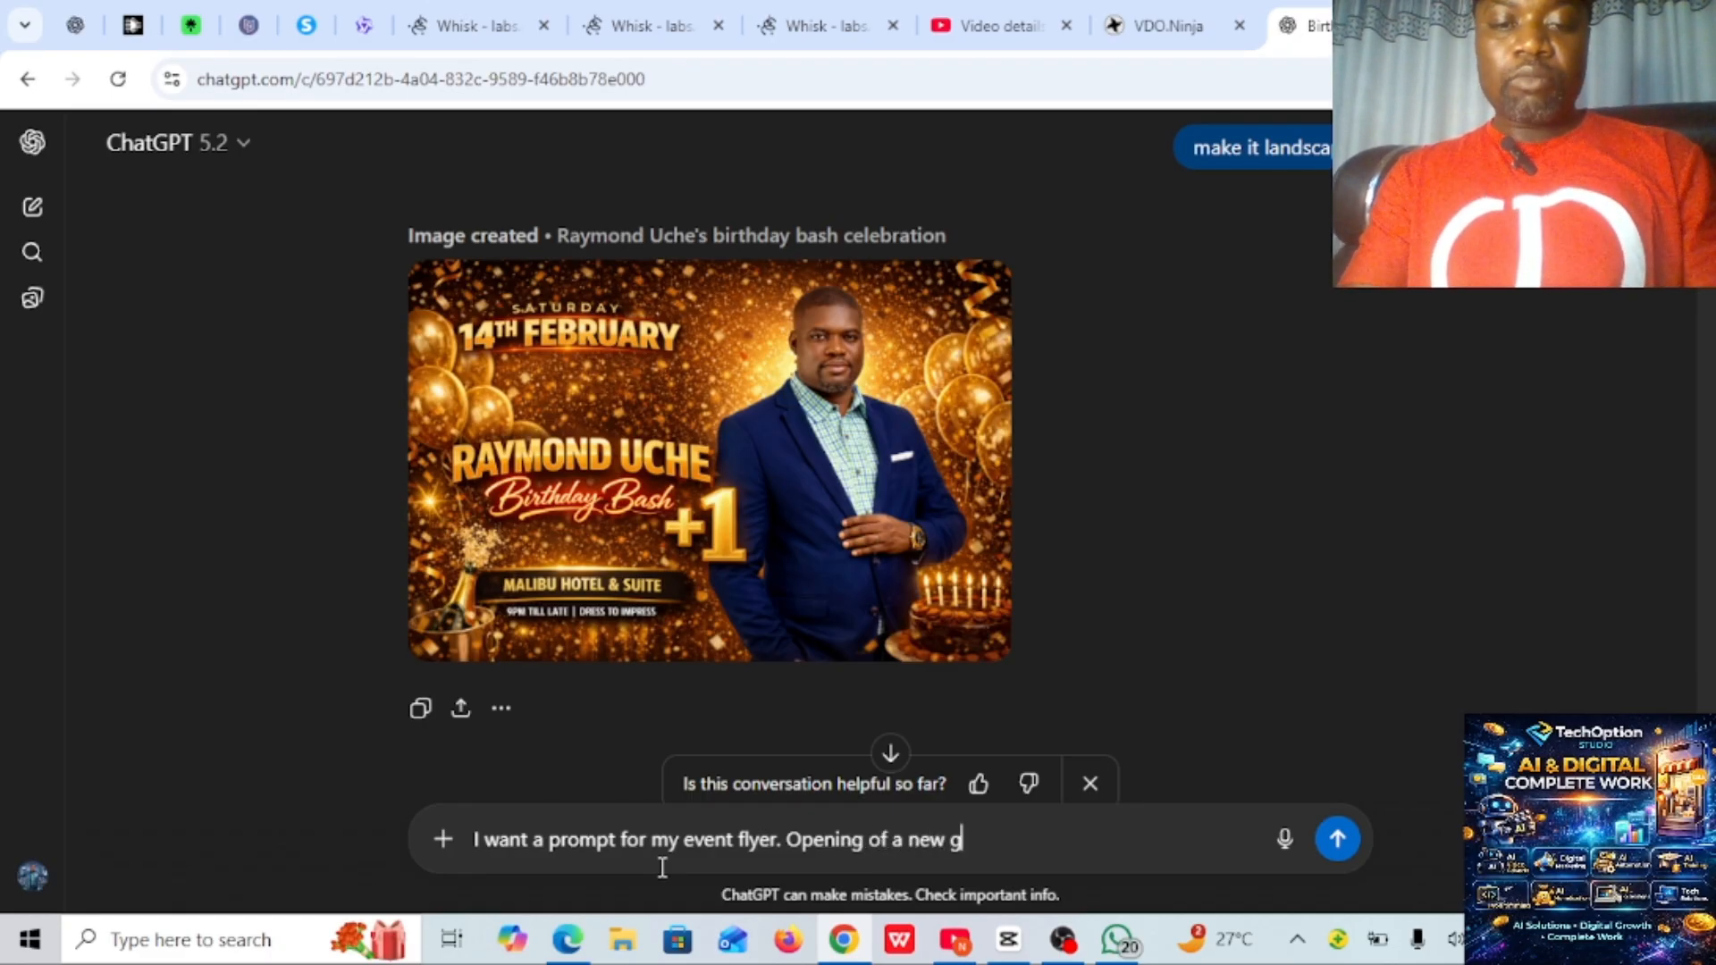
type("ym cen")
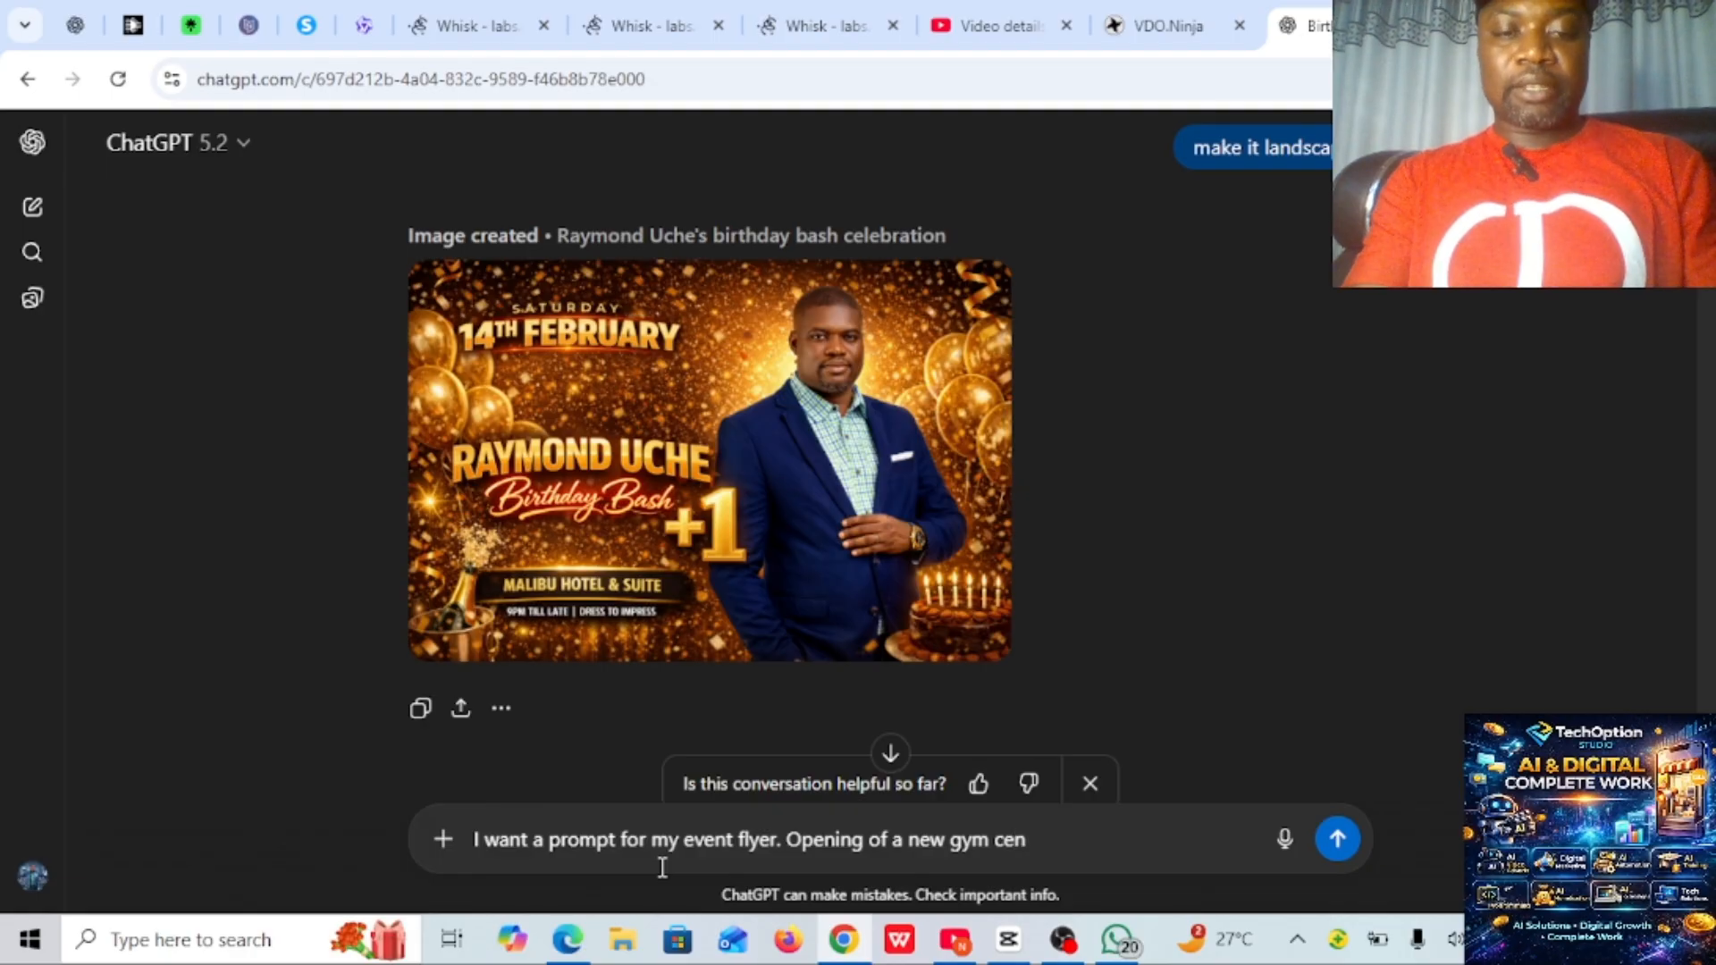
type("ter, ")
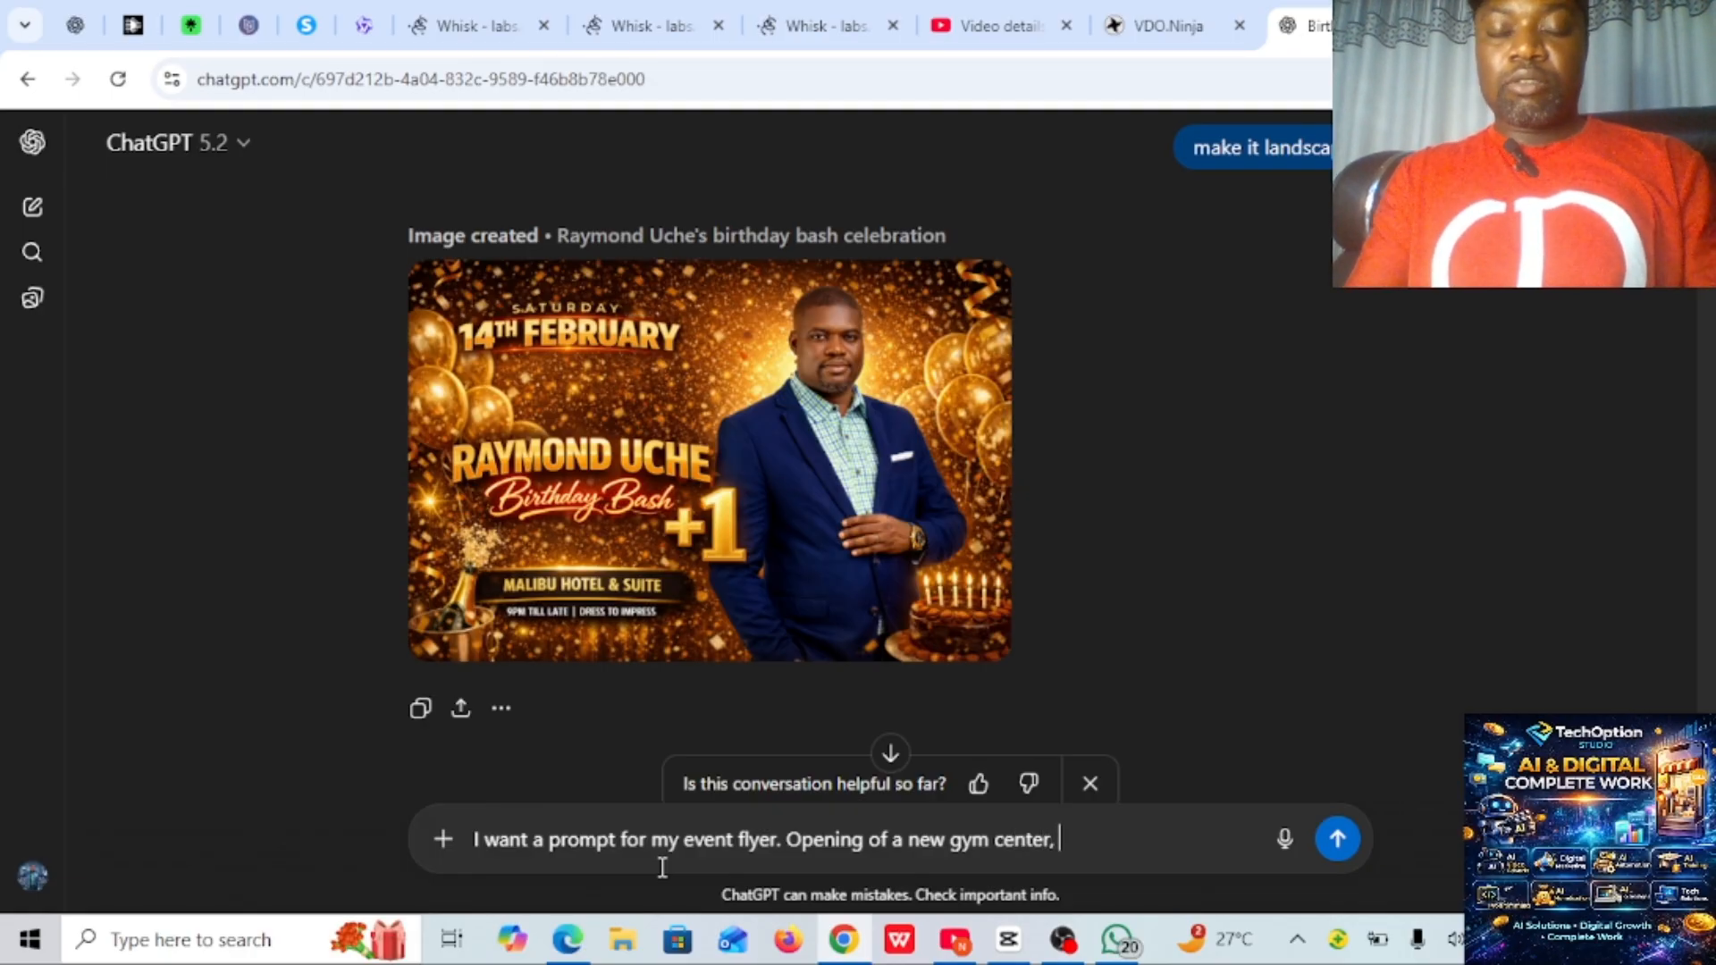
type("name")
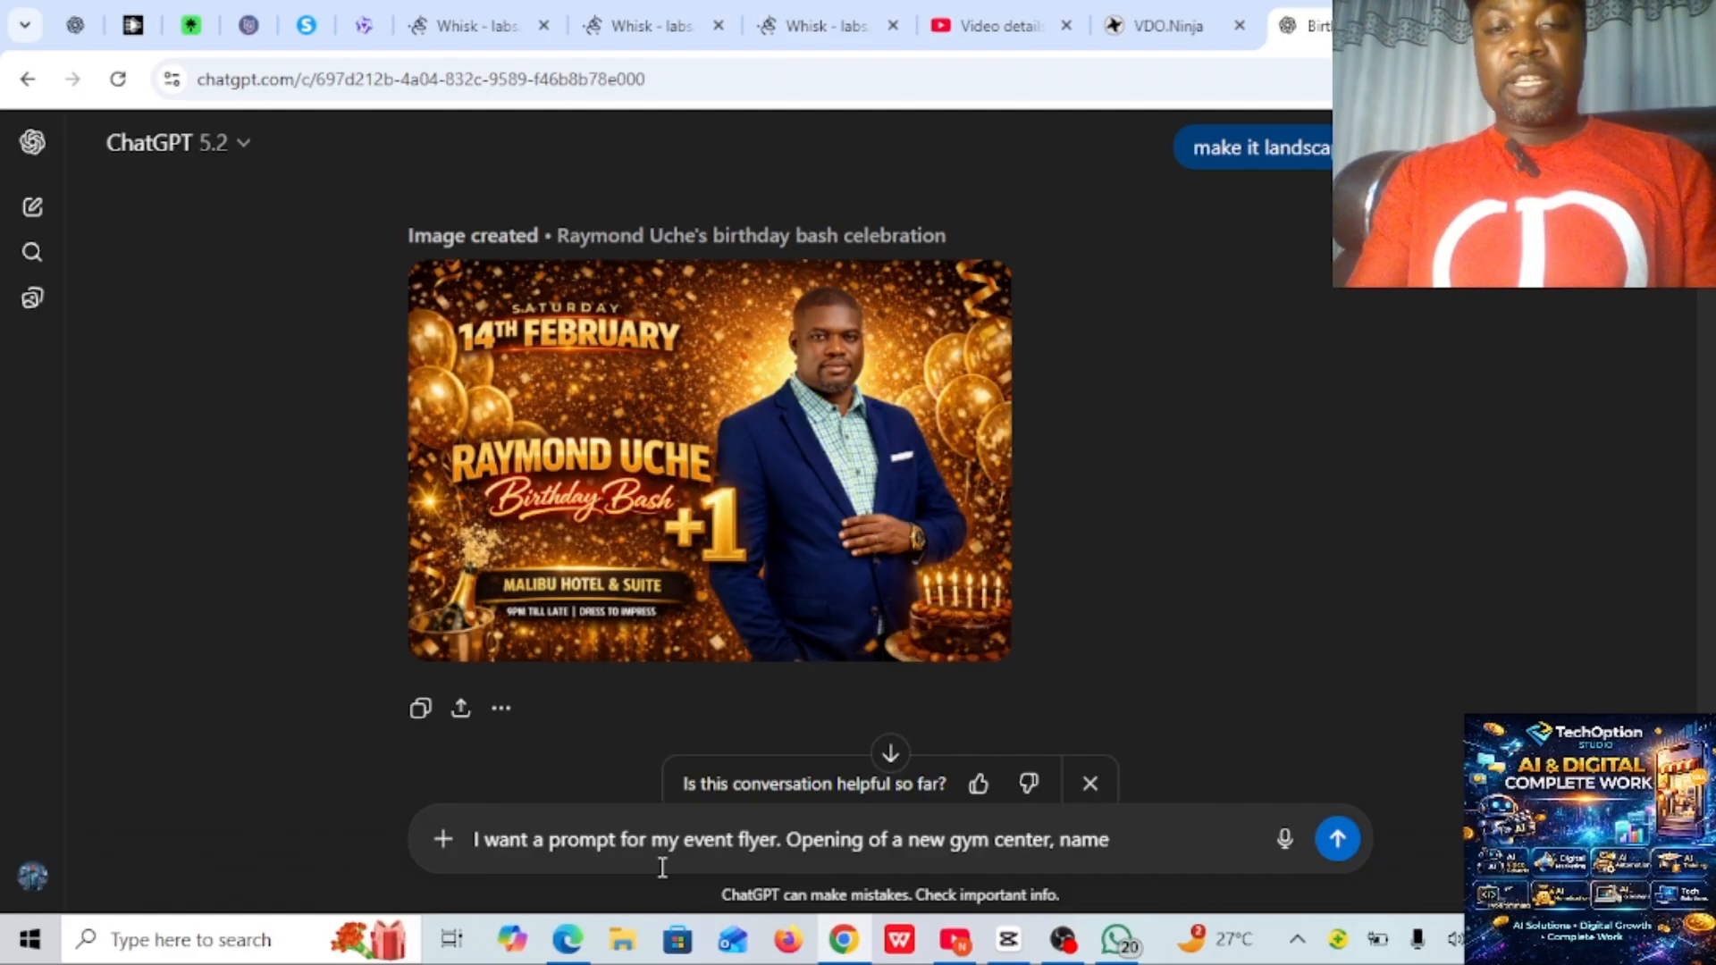
type(": ")
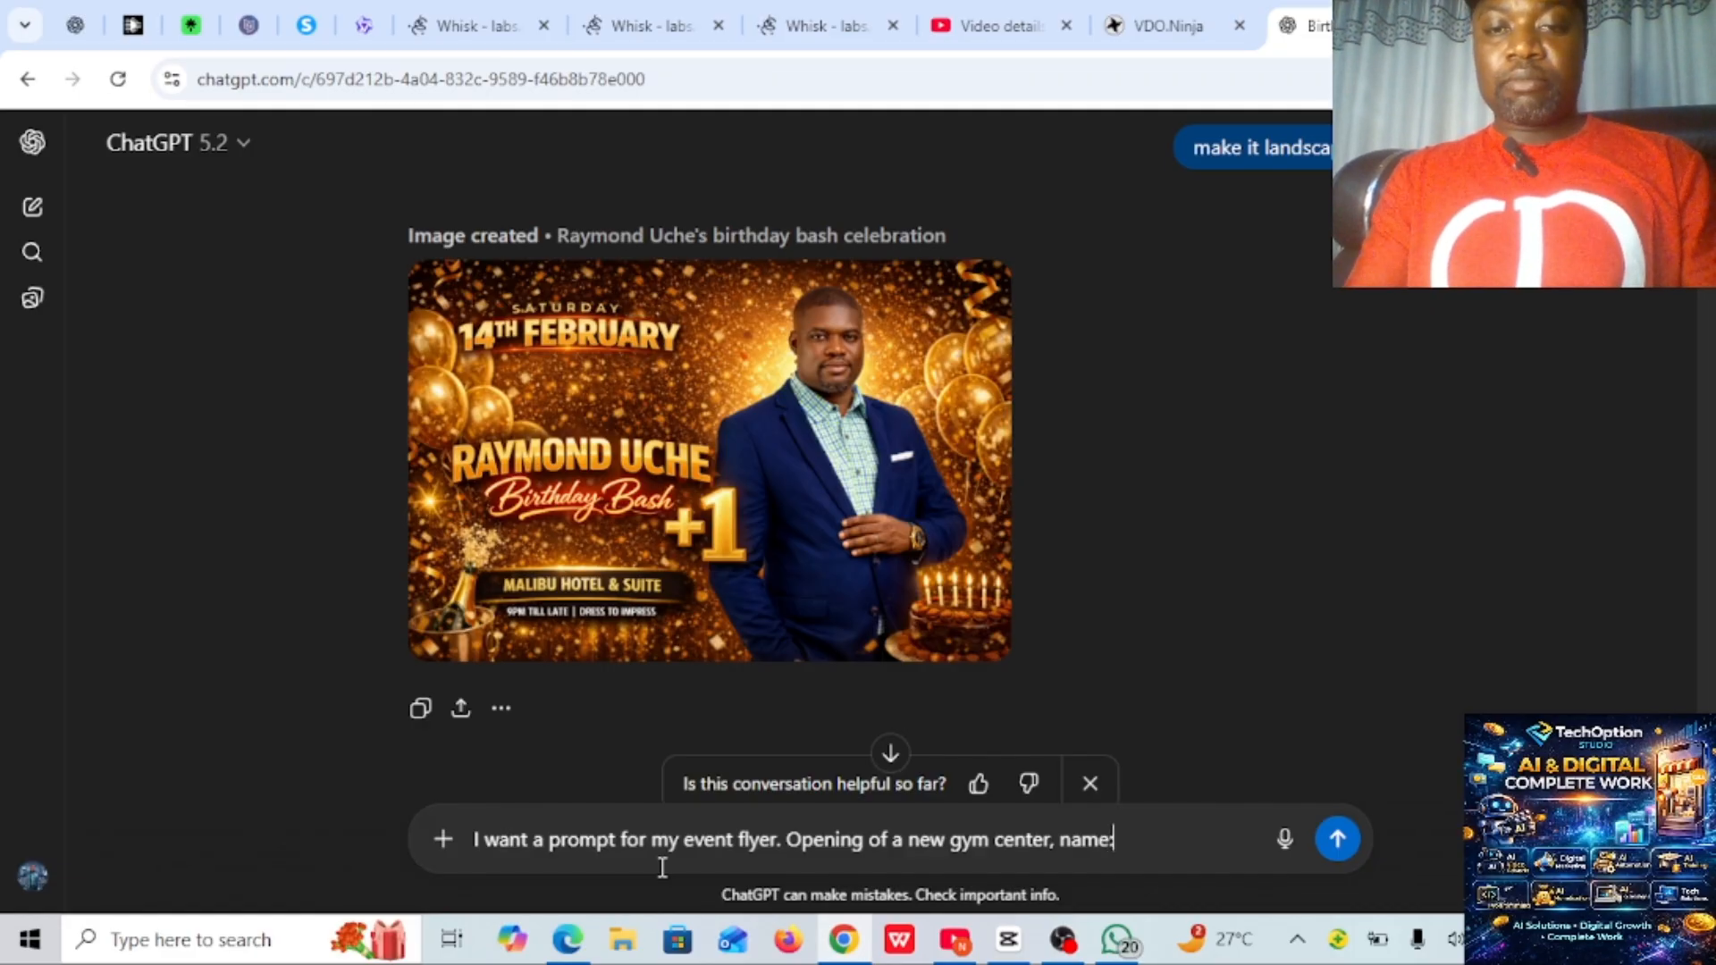
type("Zk")
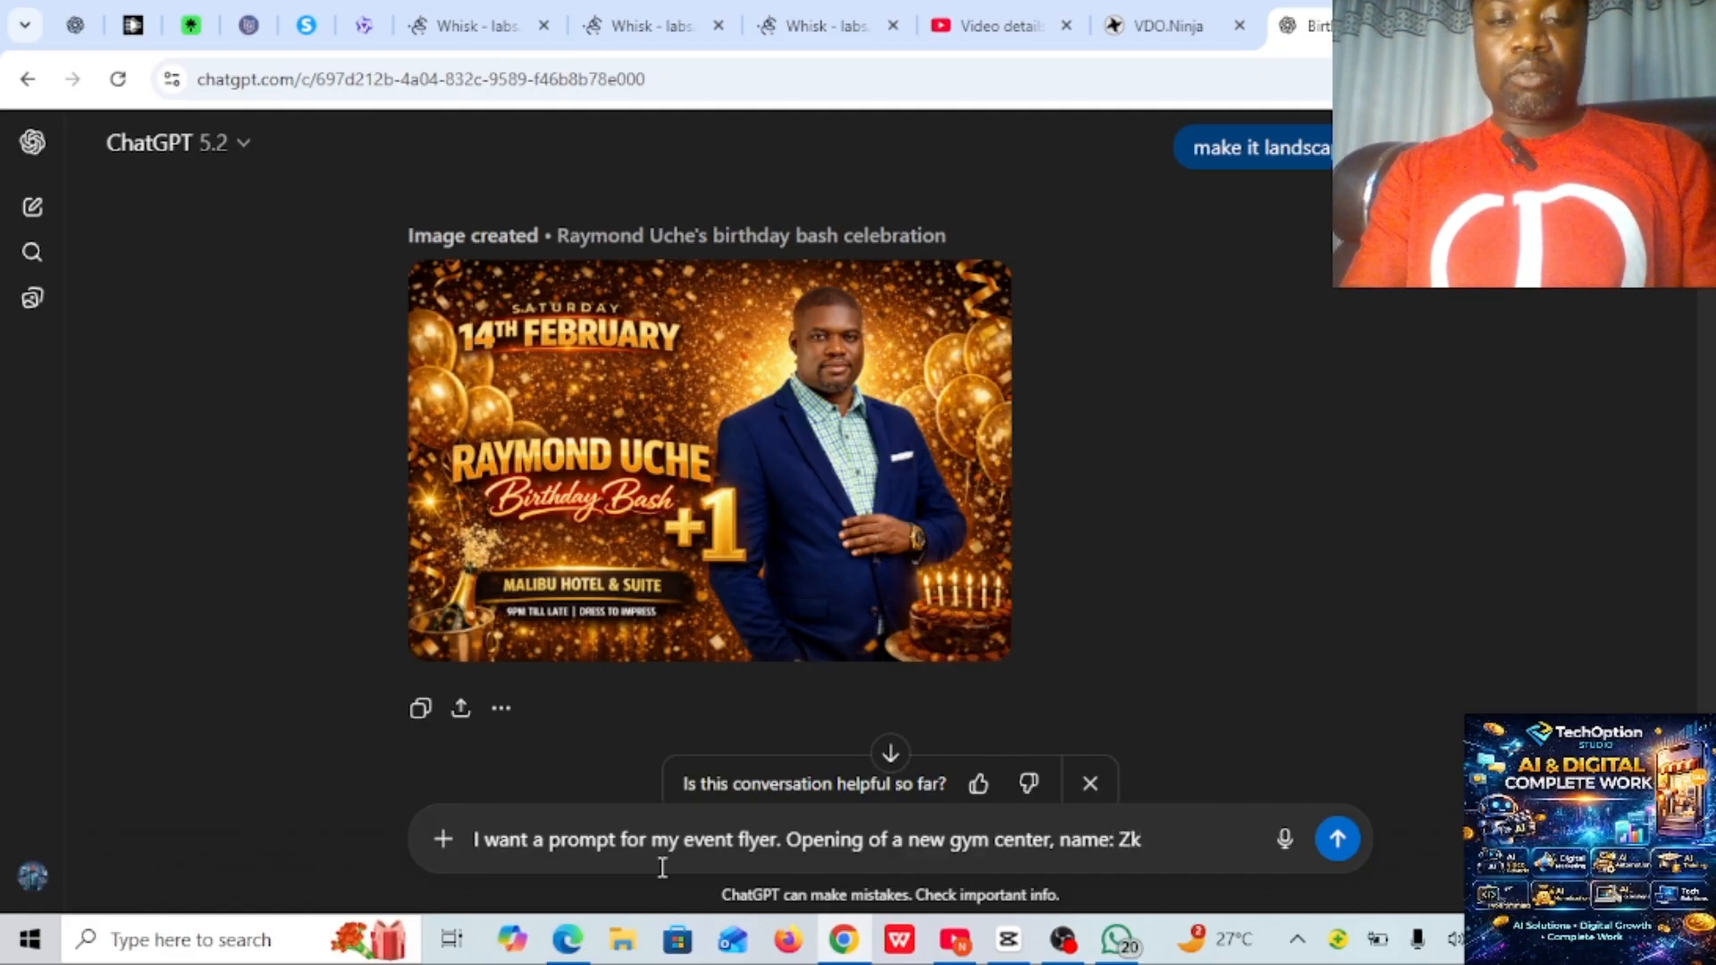
- Add the event details "name: Zakora fitness, time: 4pm" to the message draft
key("BackSpace")
type("a")
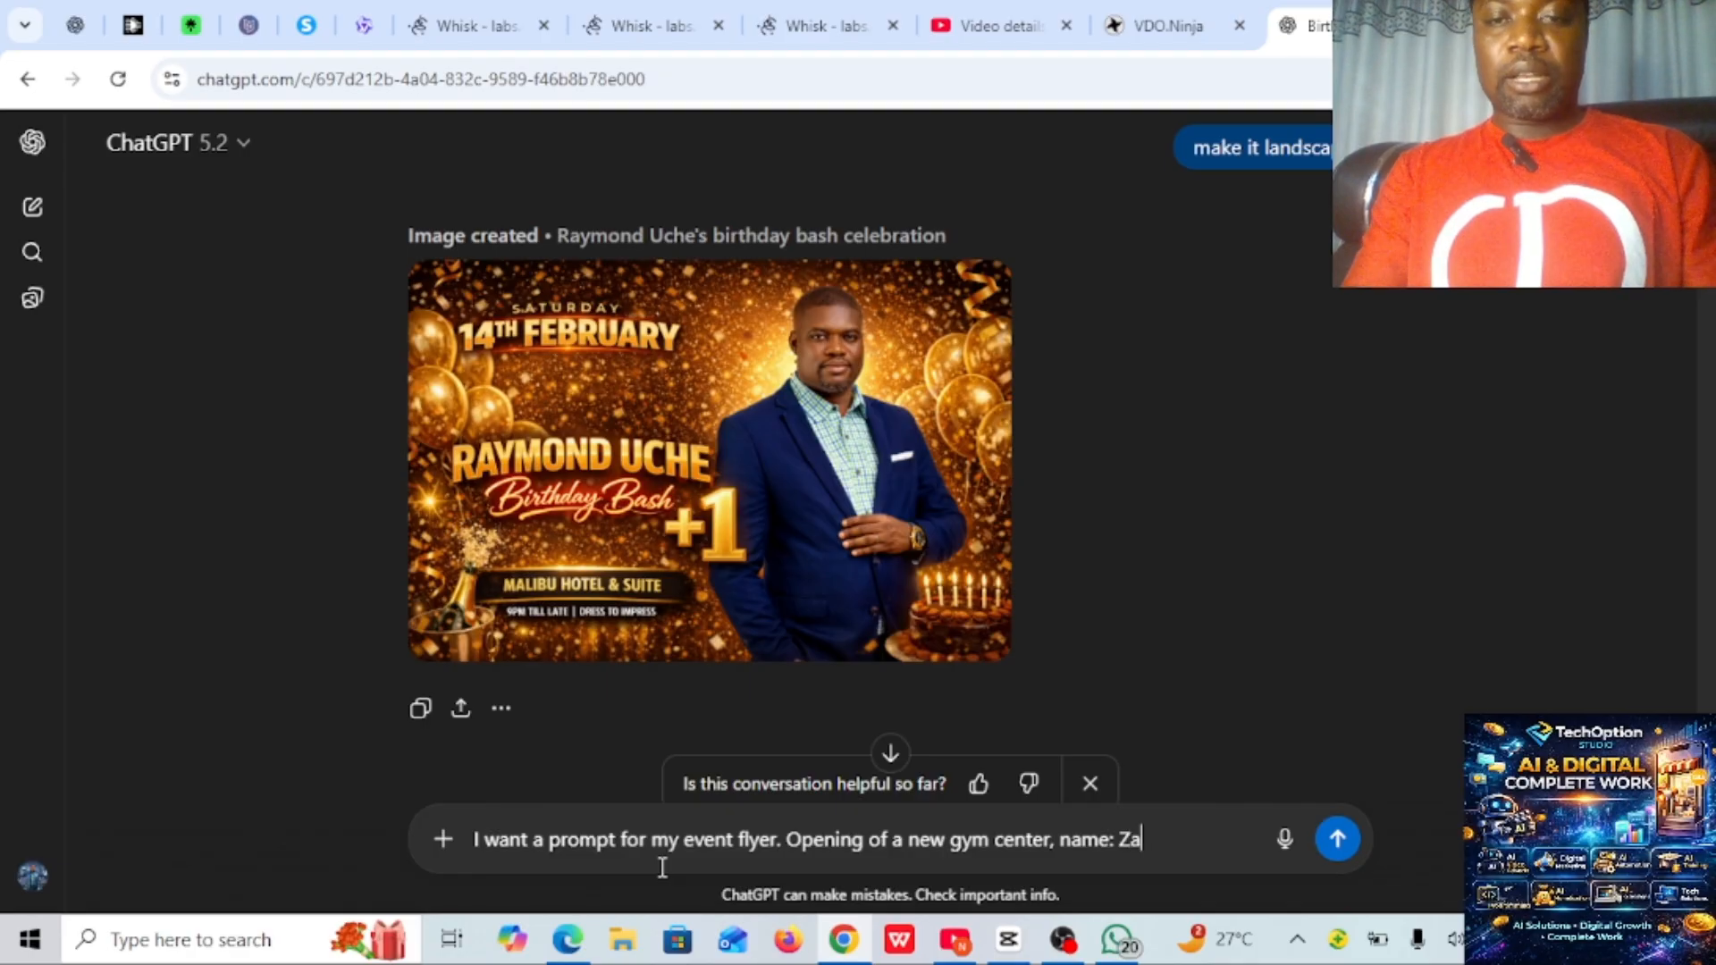
type("kora ")
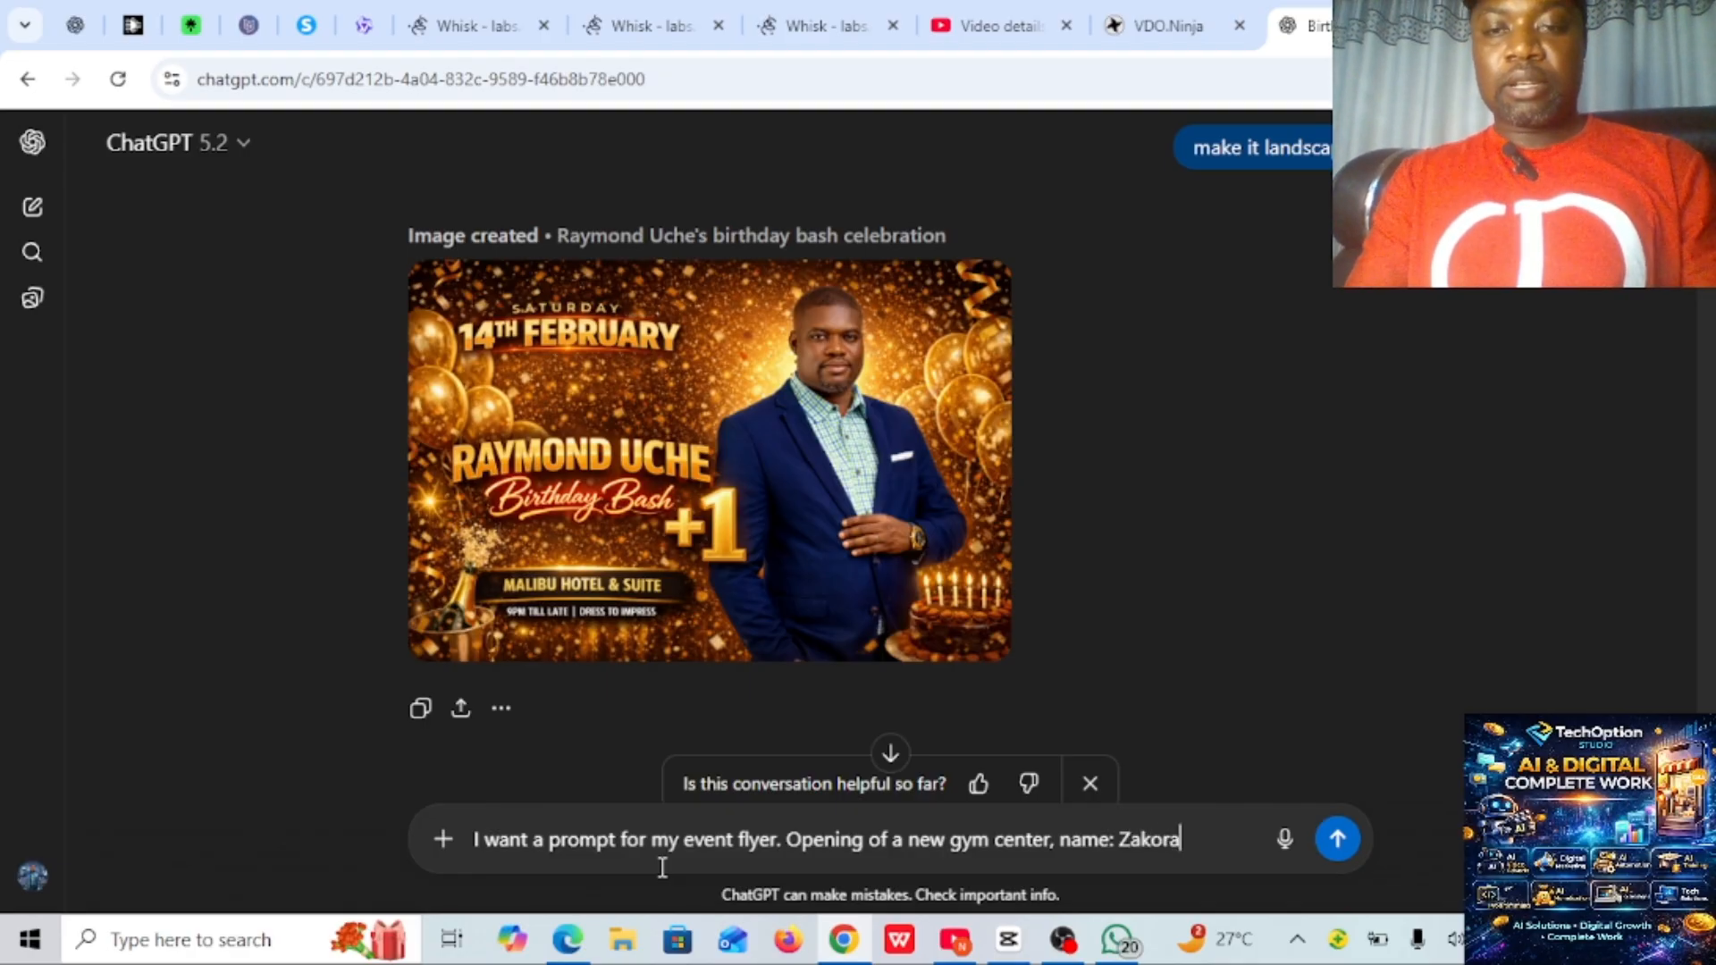
type("fitness")
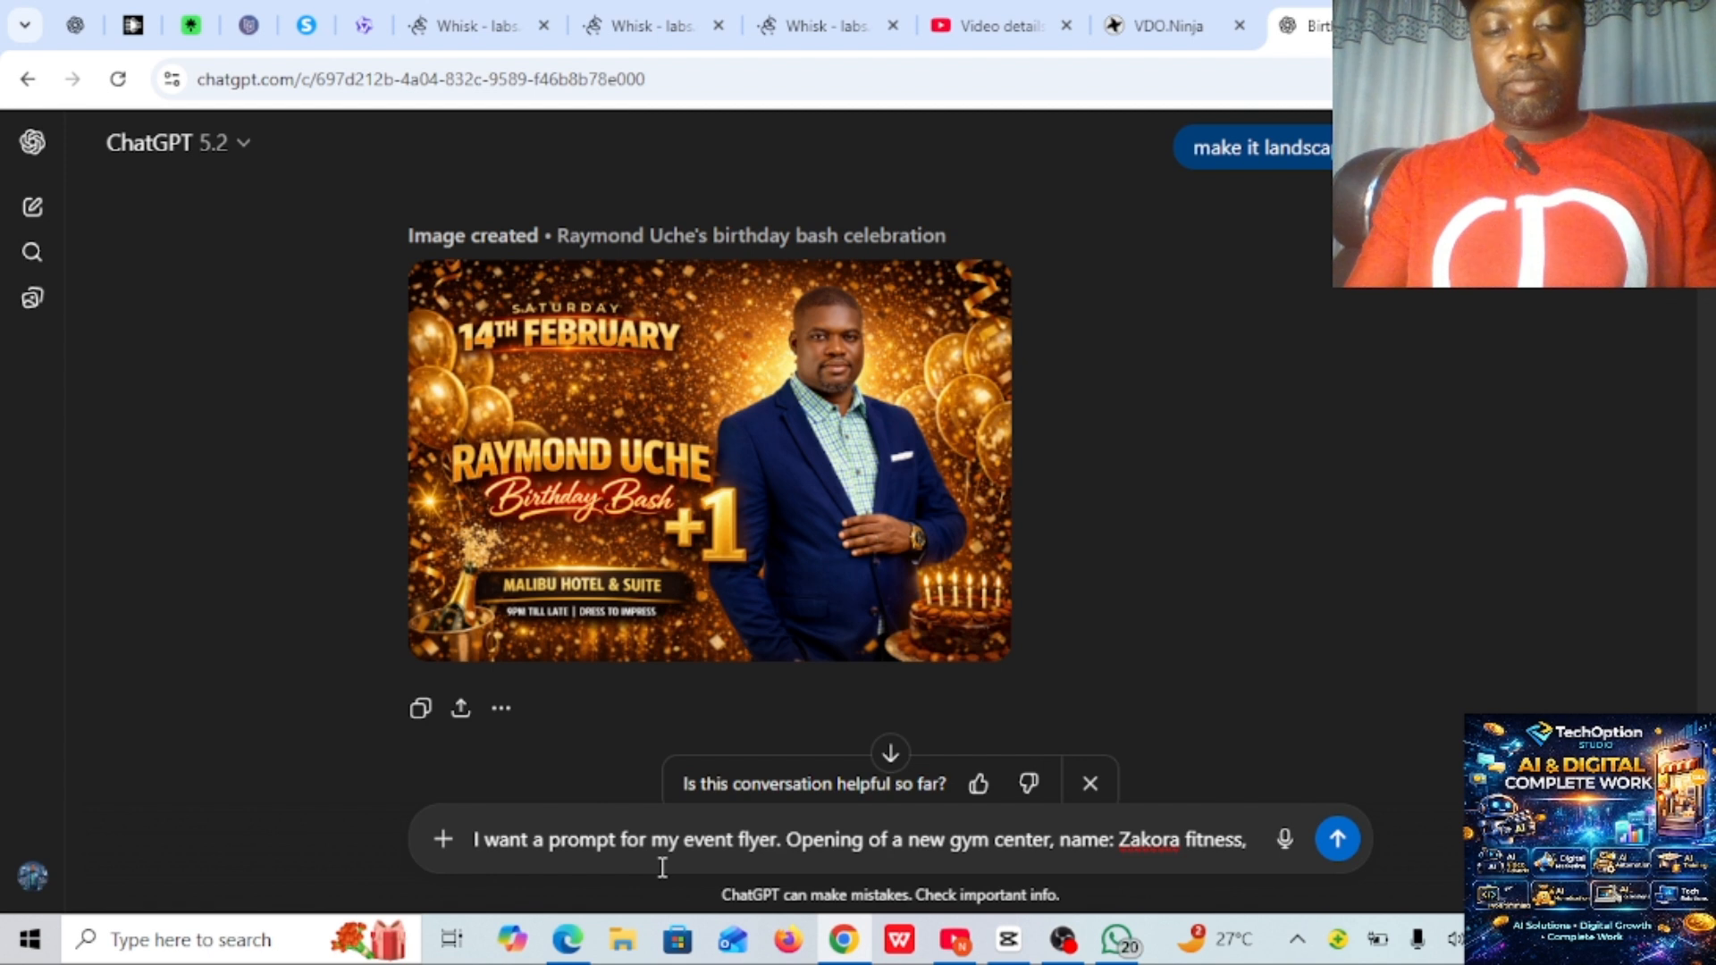
type(", tim")
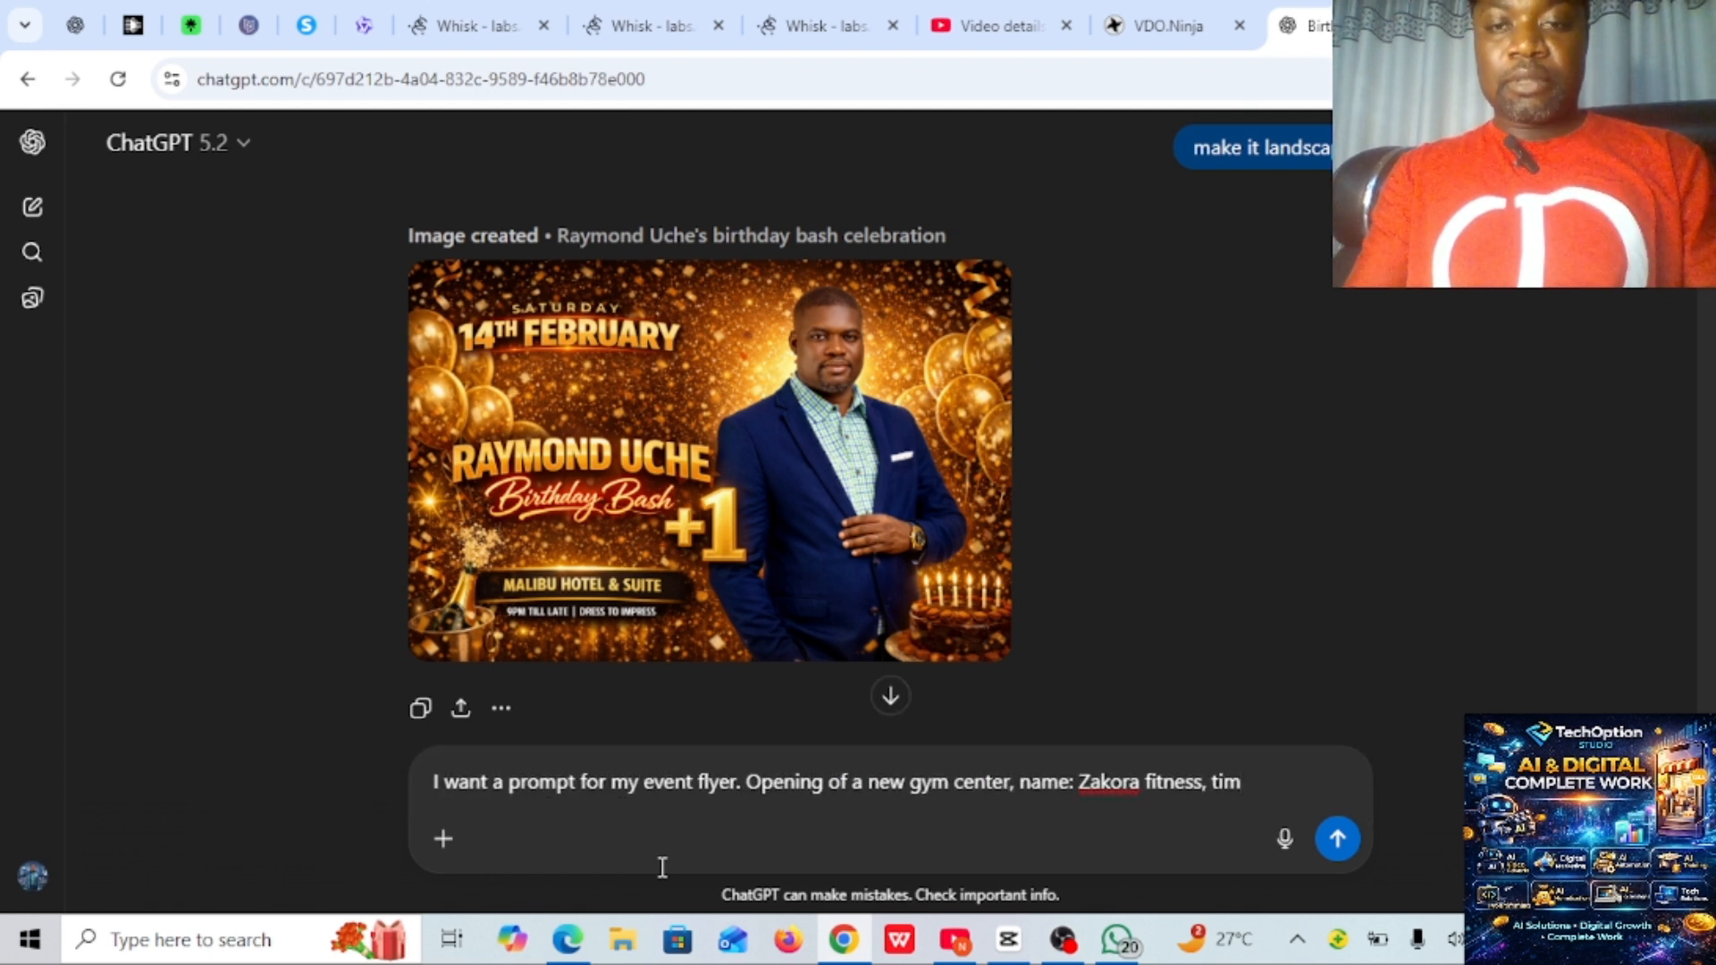
type("e: 4")
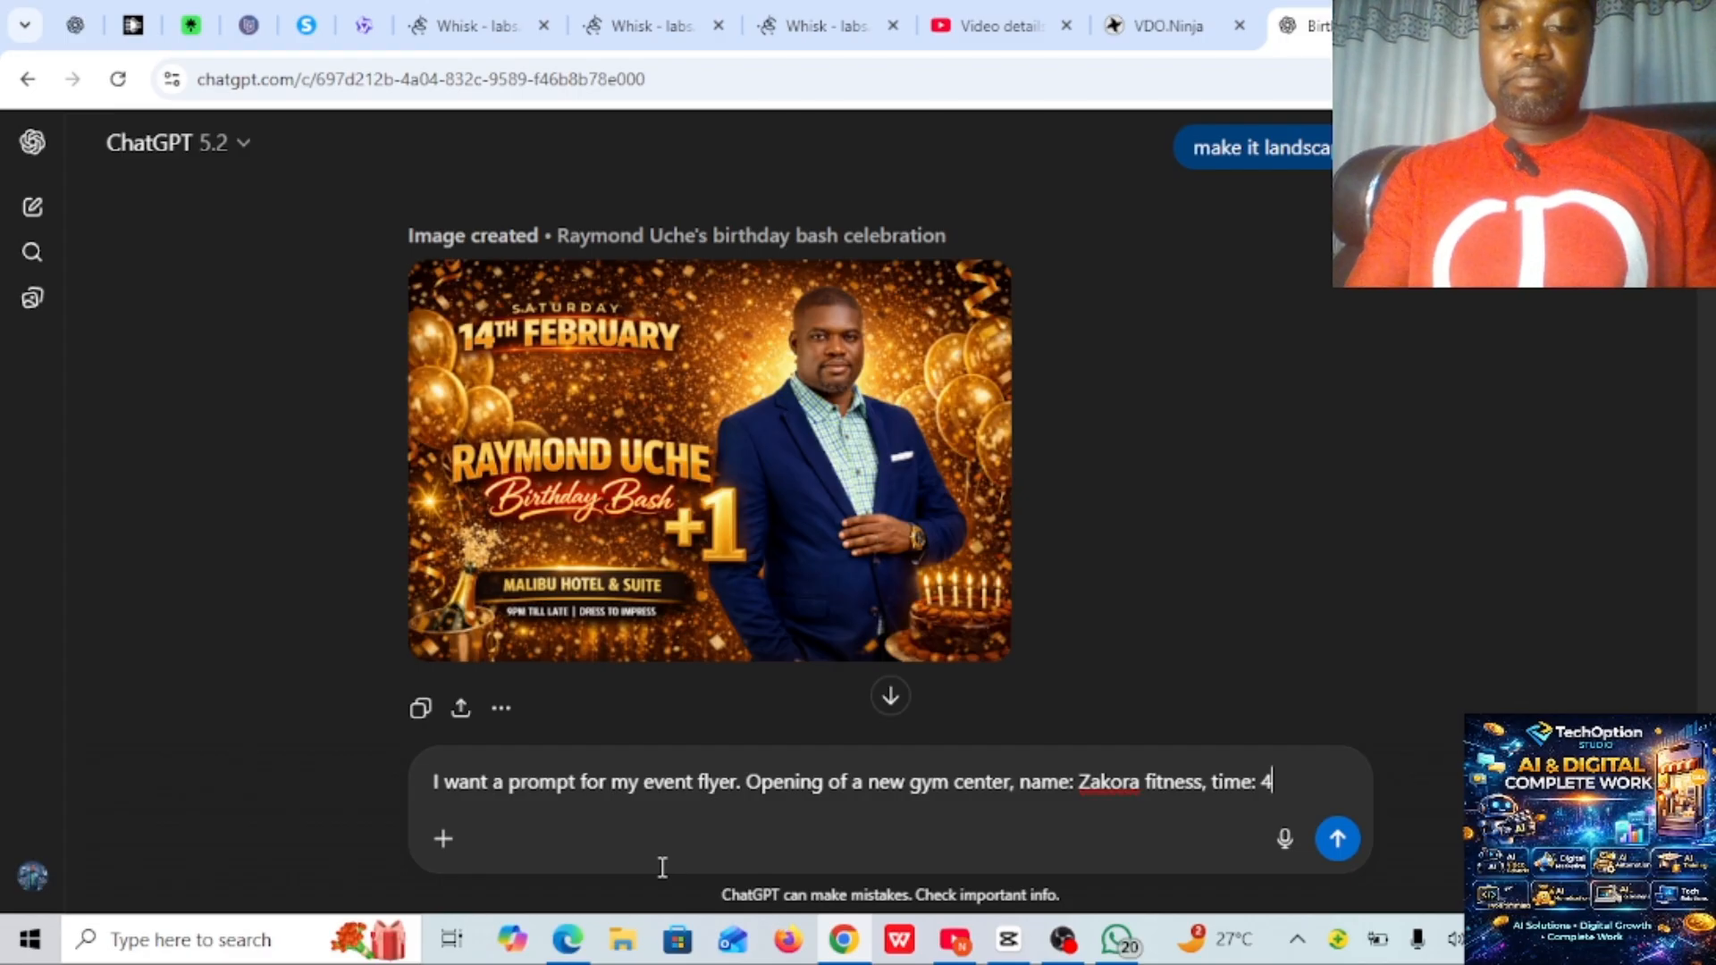
type("pm")
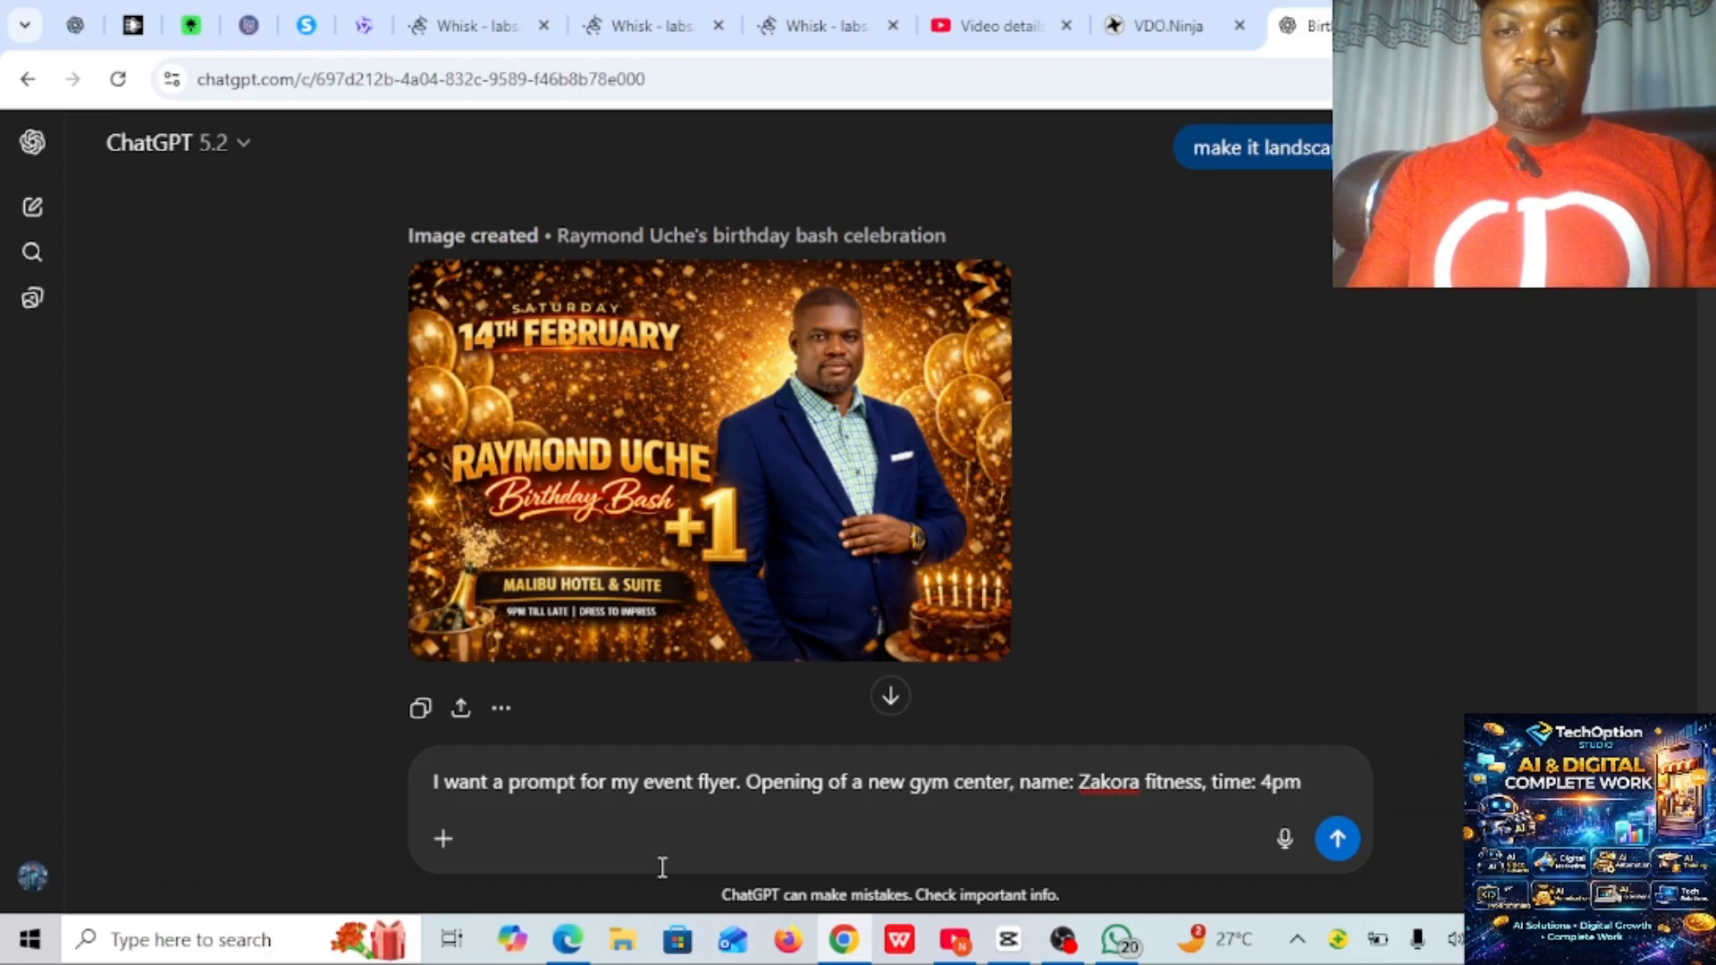
type(", ve")
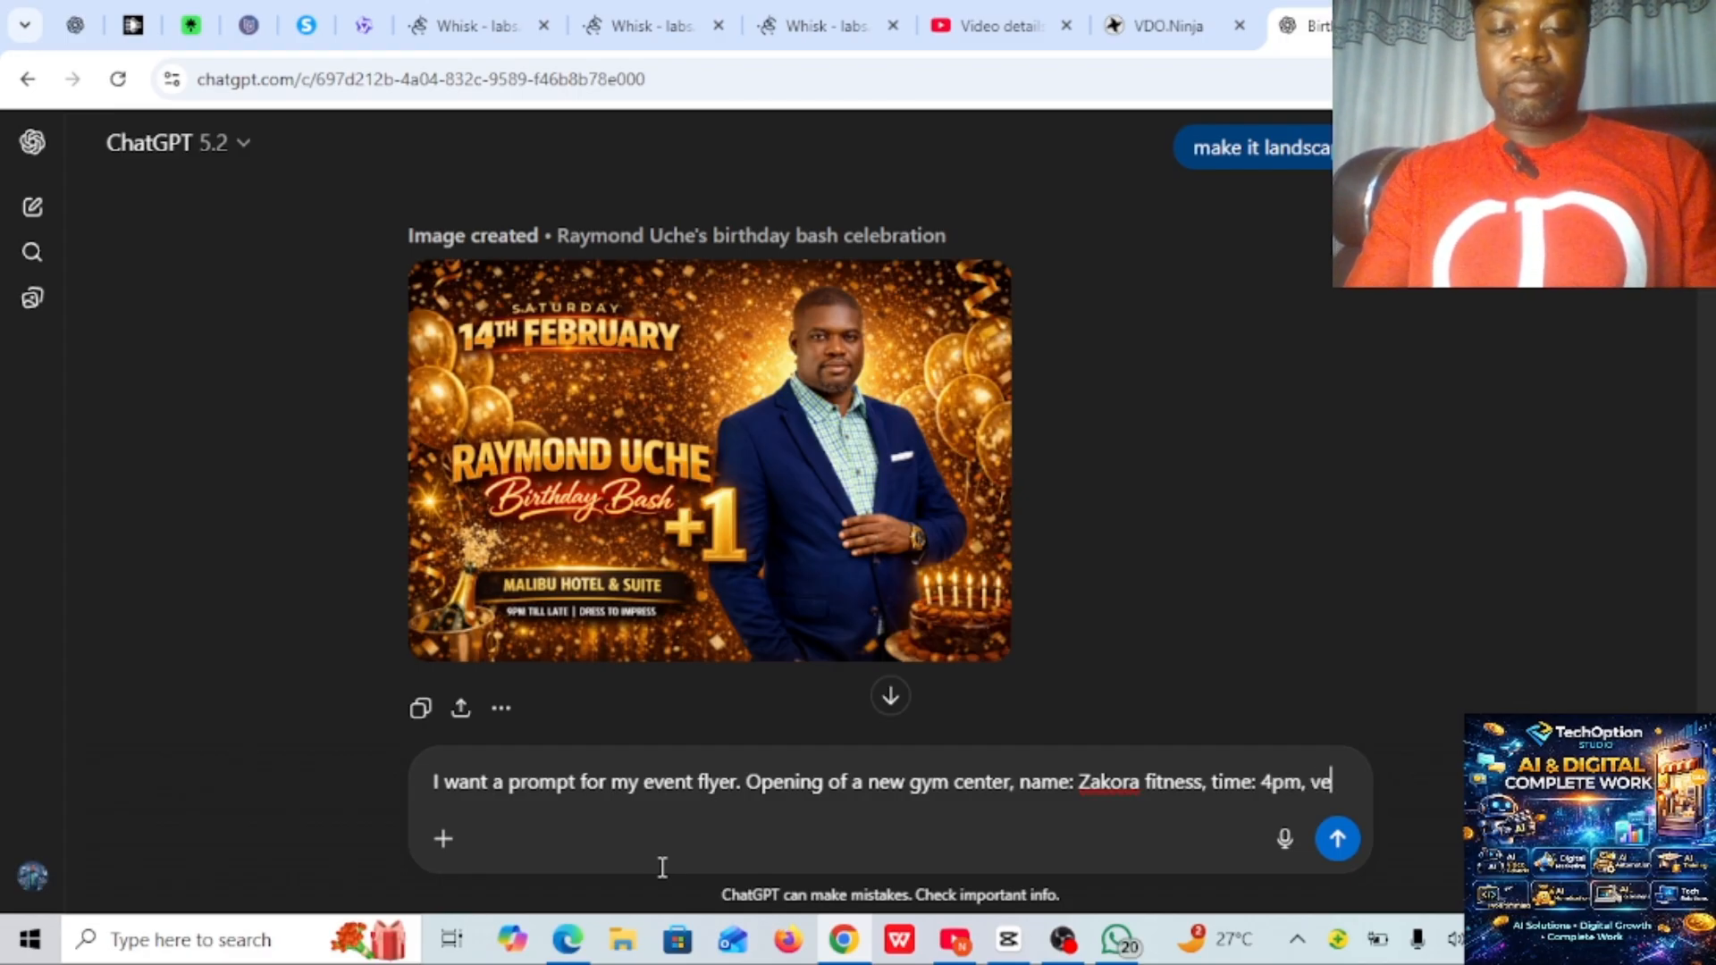
type("nue: A")
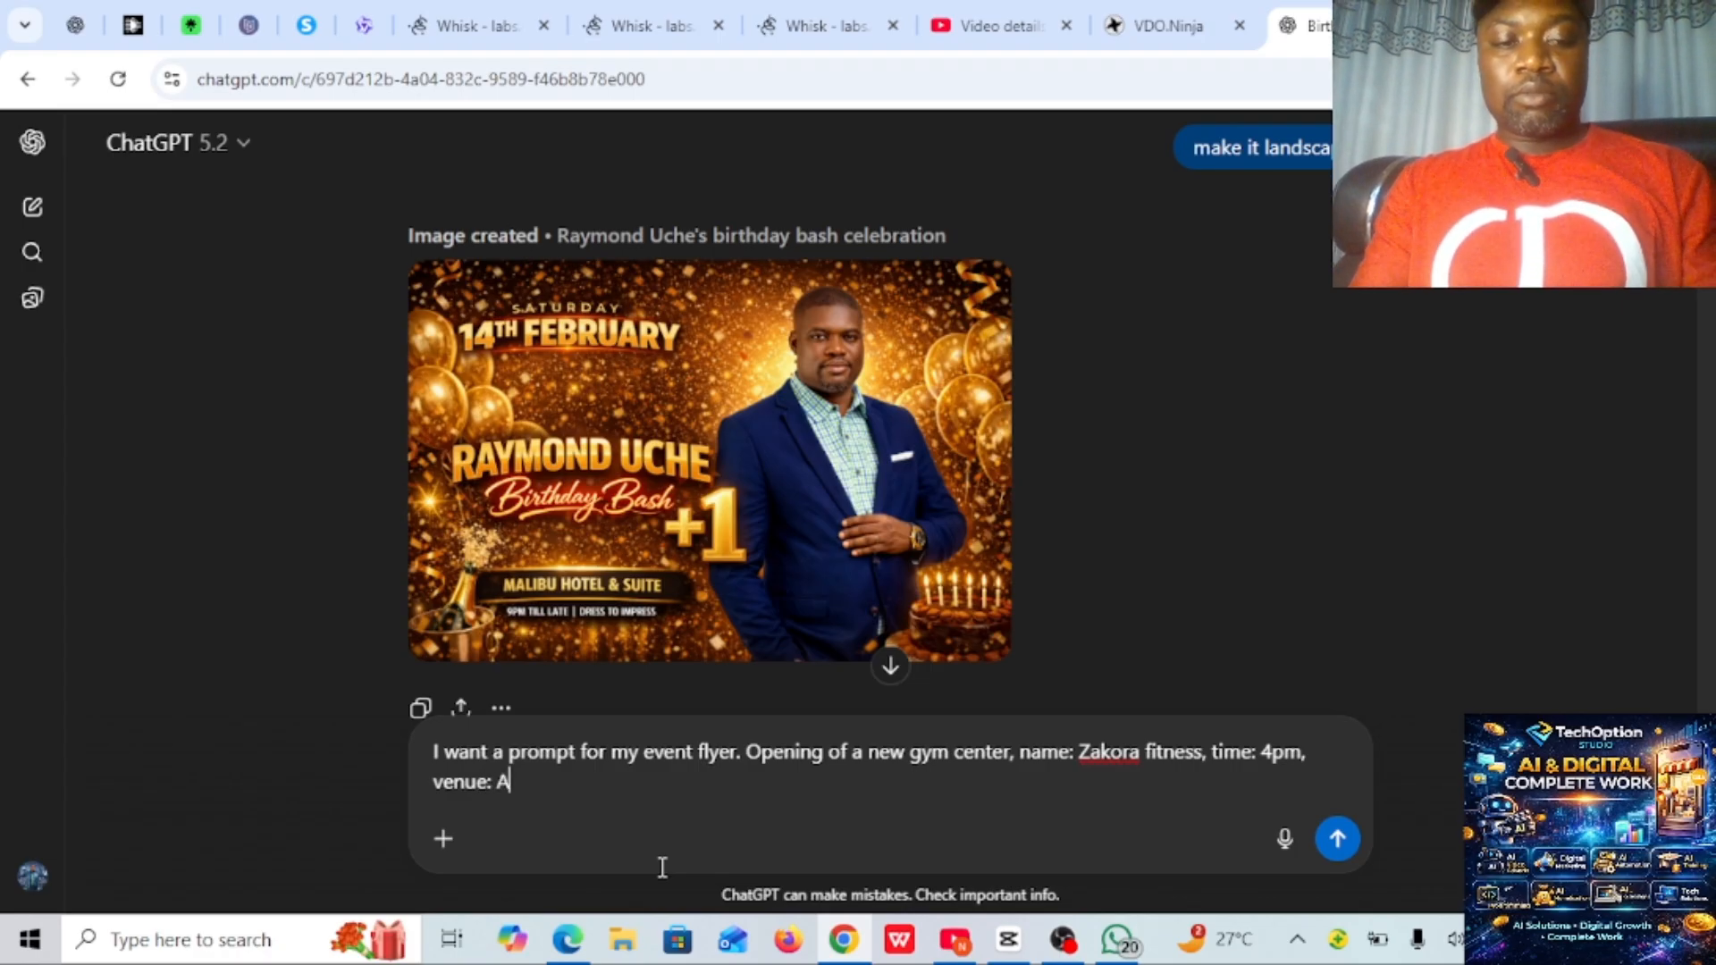
type("rea 1 ")
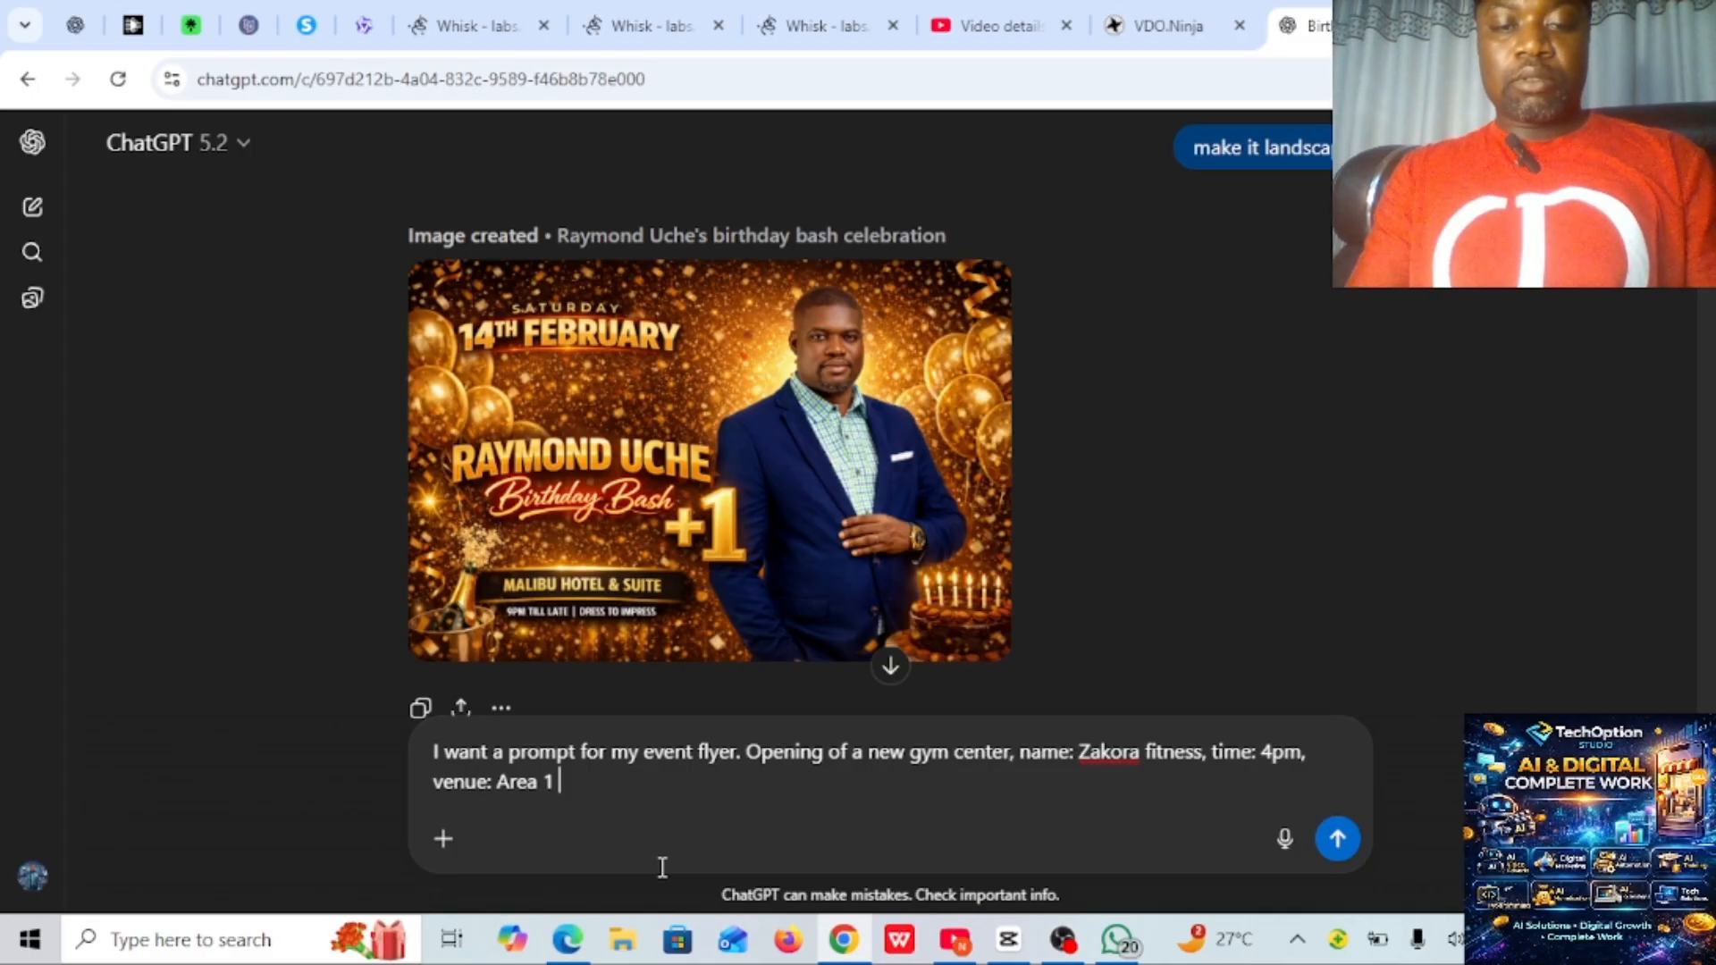
type("aBUJA")
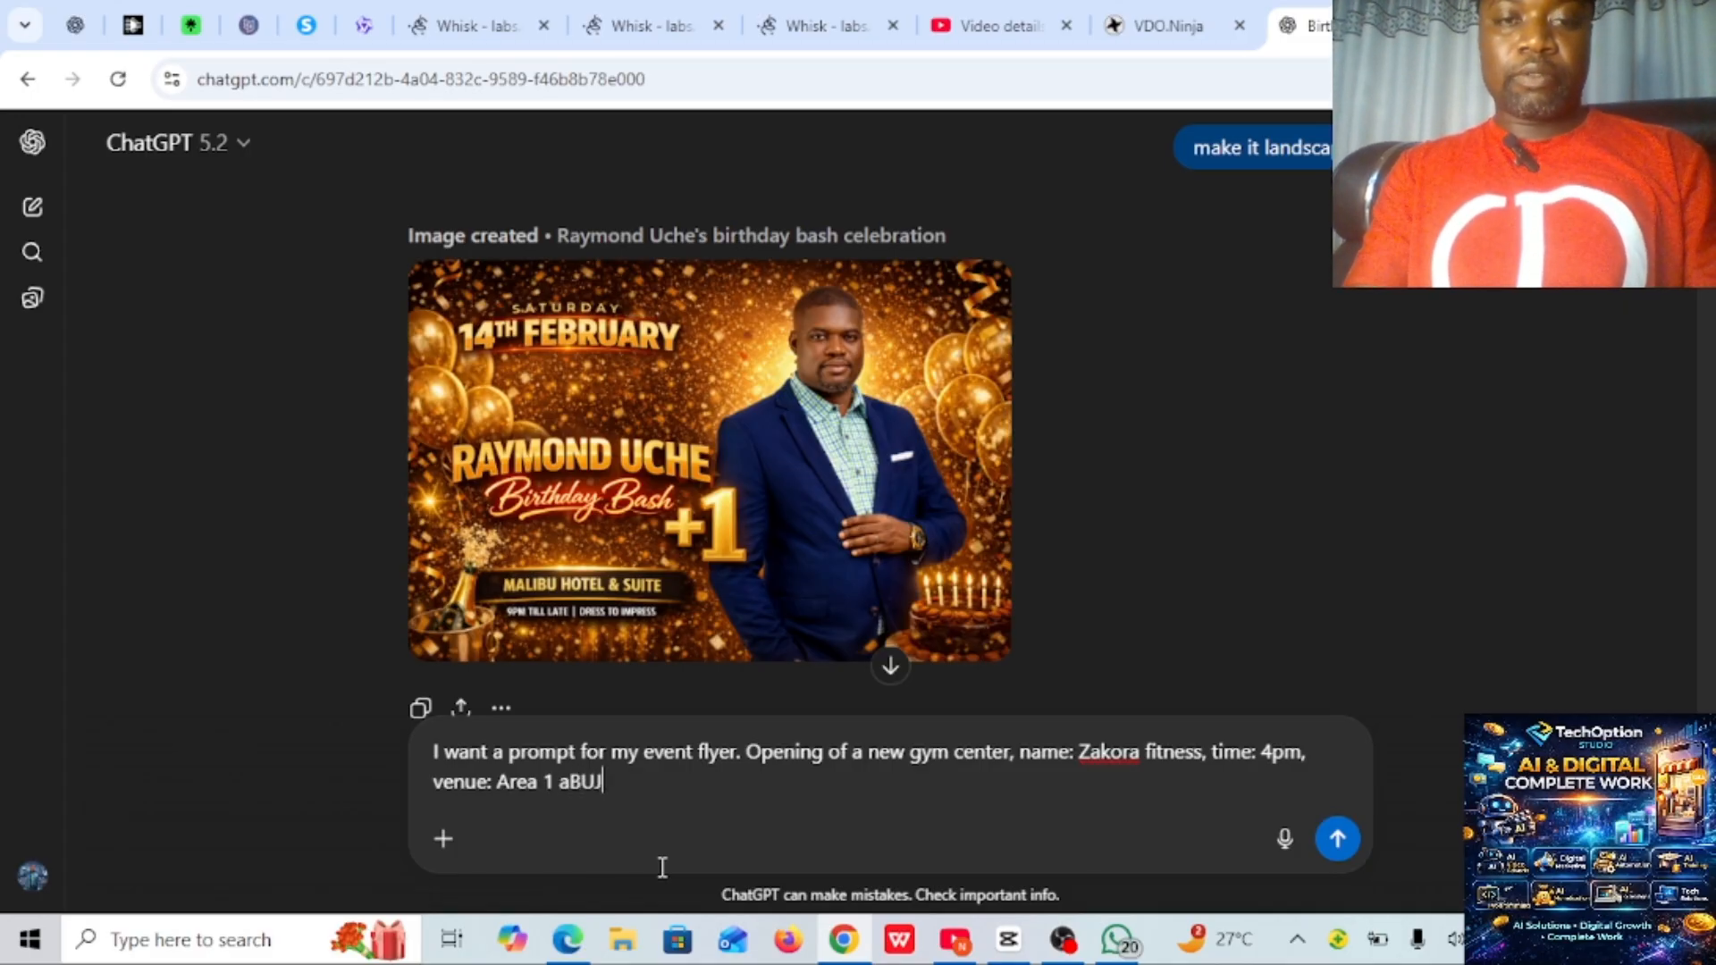
- Add ", venue: Area 1 Abuja," to the message draft and start a new line below it
key("BackSpace")
key("BackSpace")
key("BackSpace")
key("BackSpace")
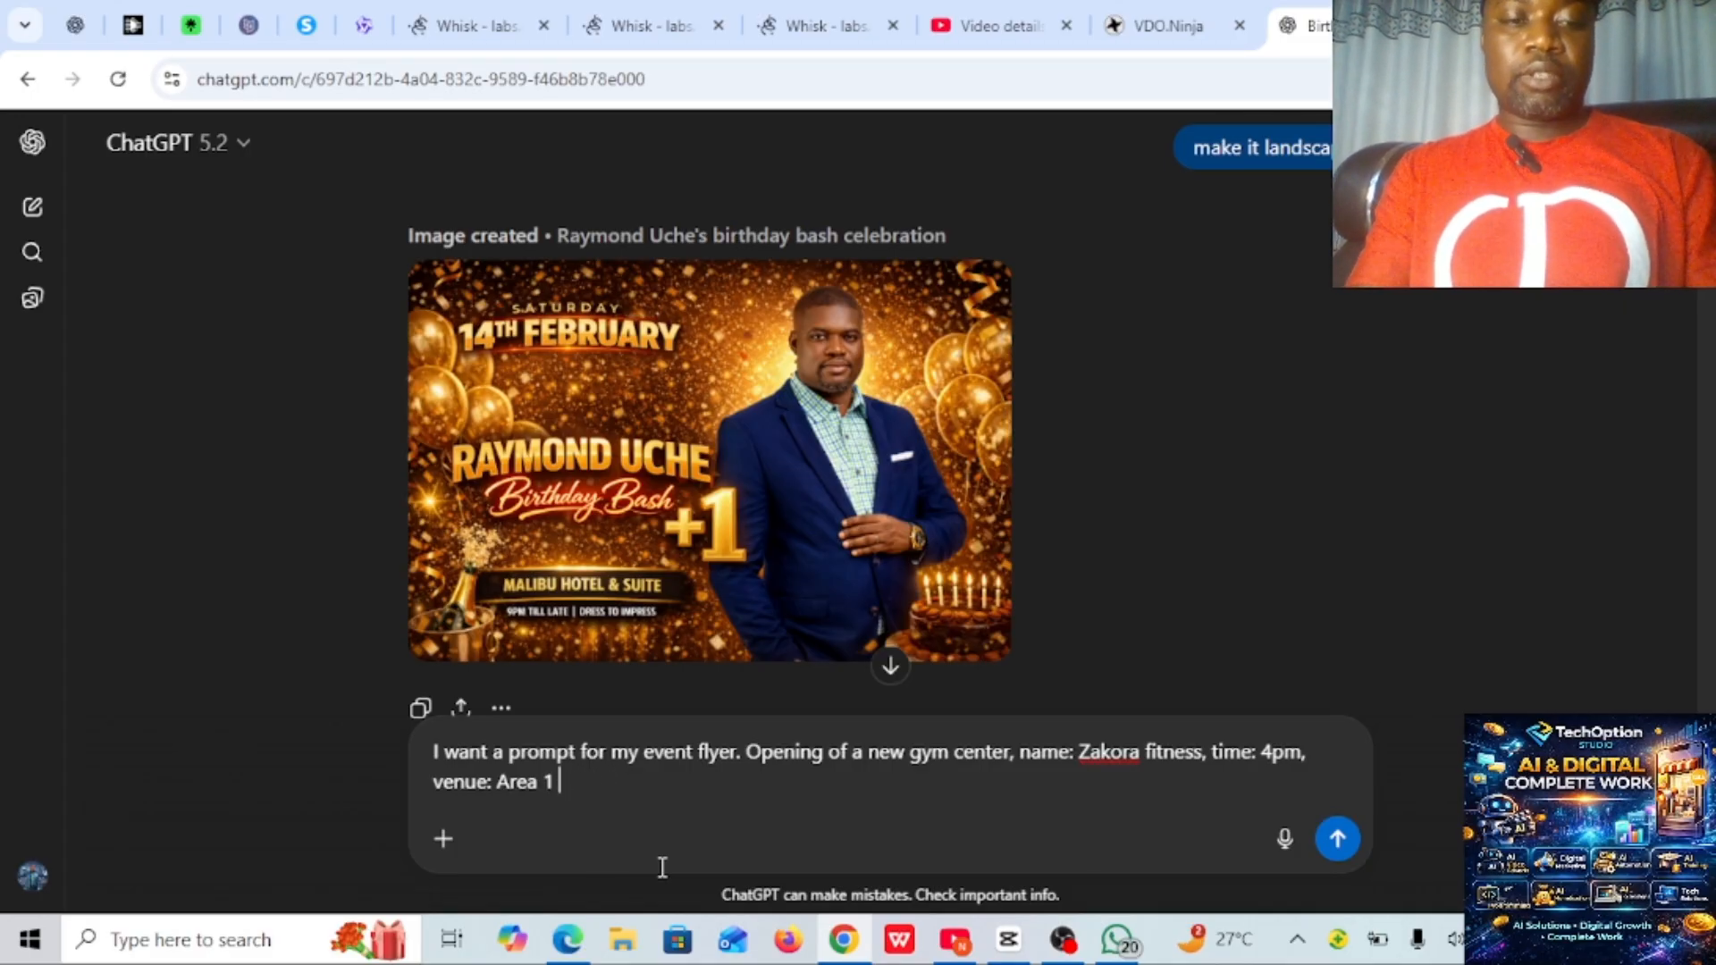
type("aBUJA")
key("BackSpace")
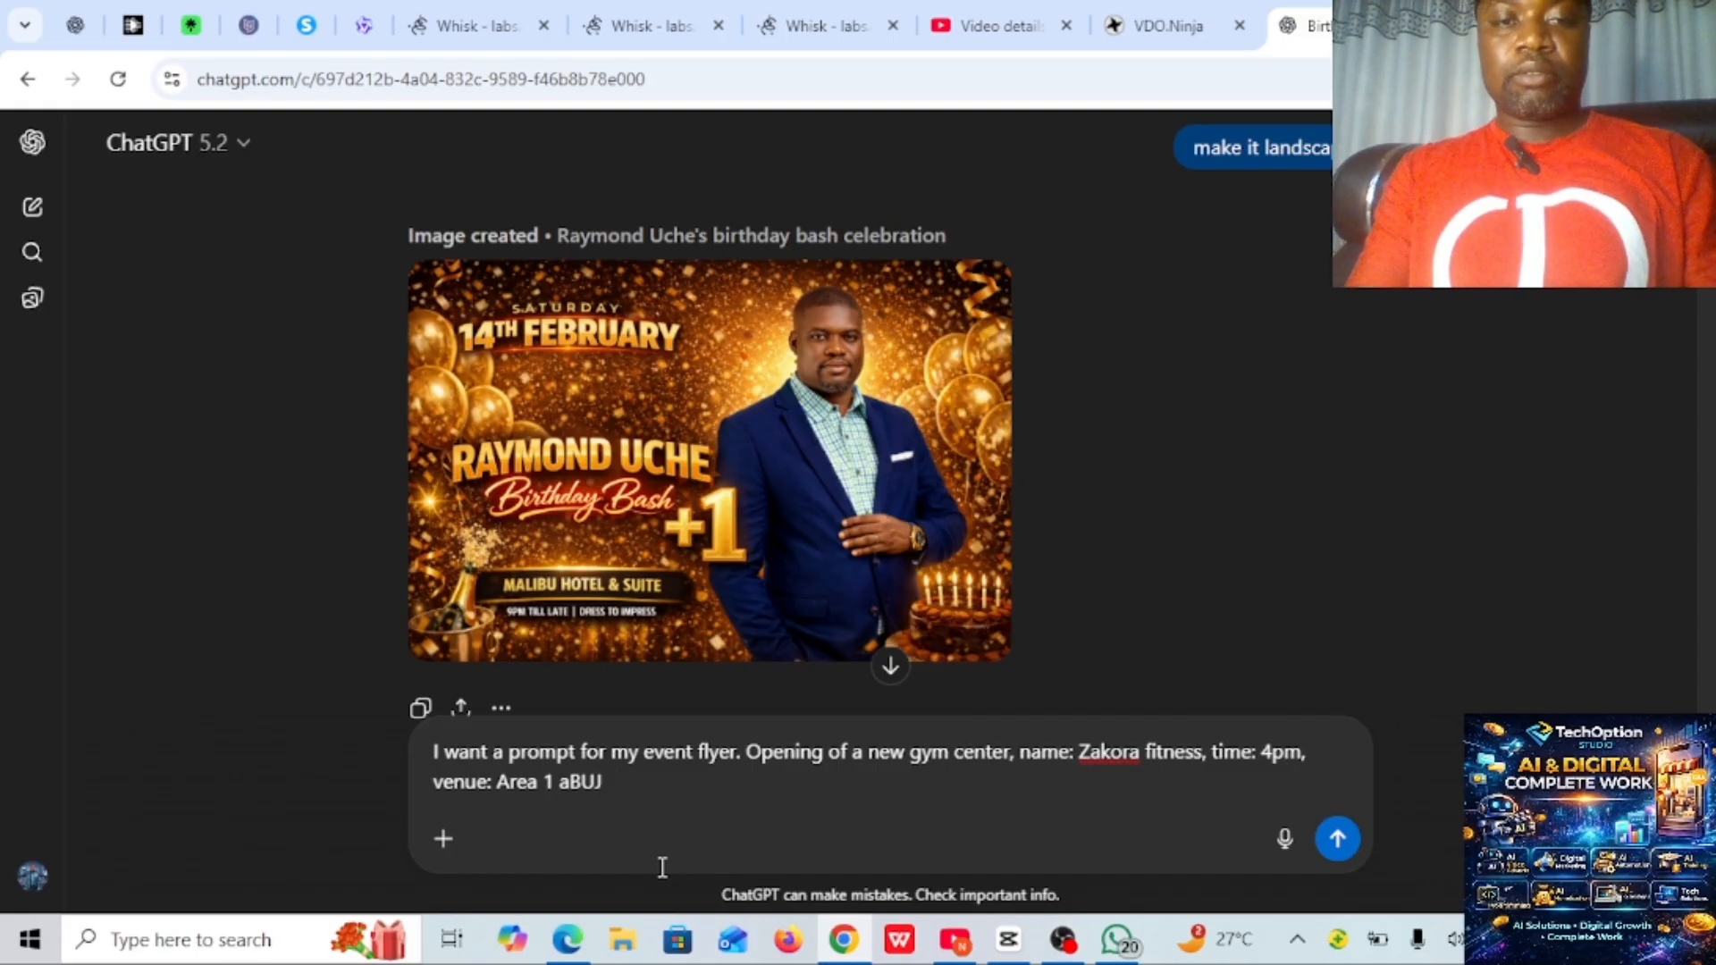
key("BackSpace")
key("BackSpace")
key("BackSpace")
key("BackSpace")
type("A")
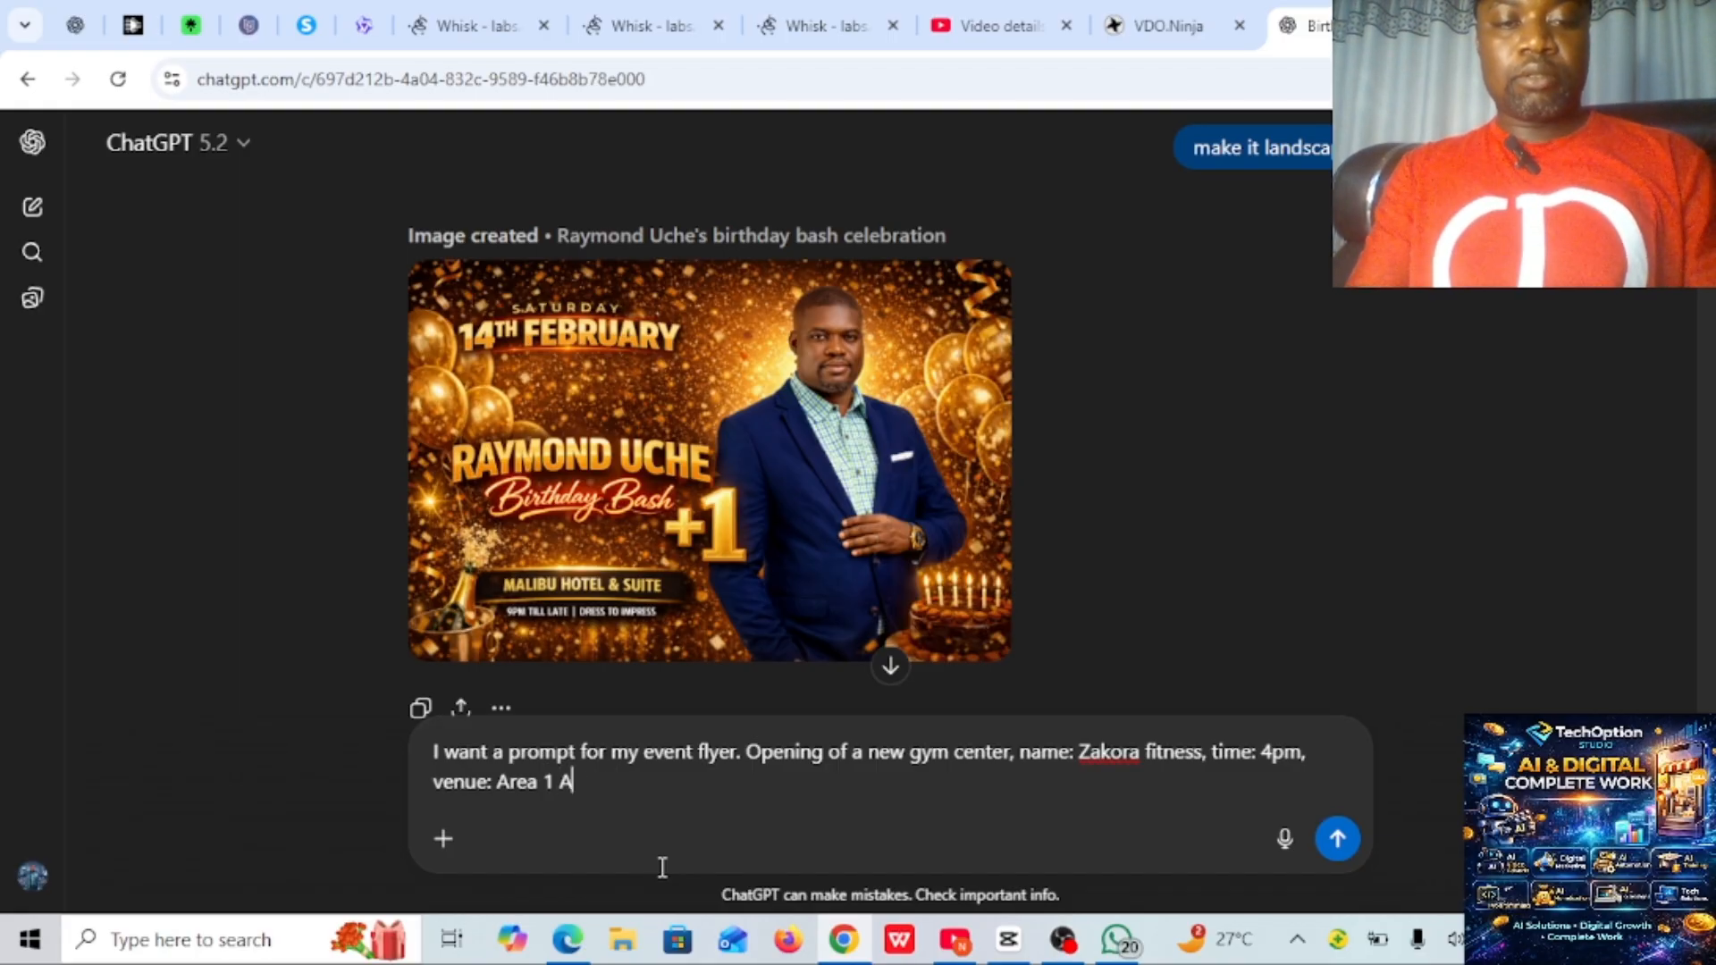
type("buja")
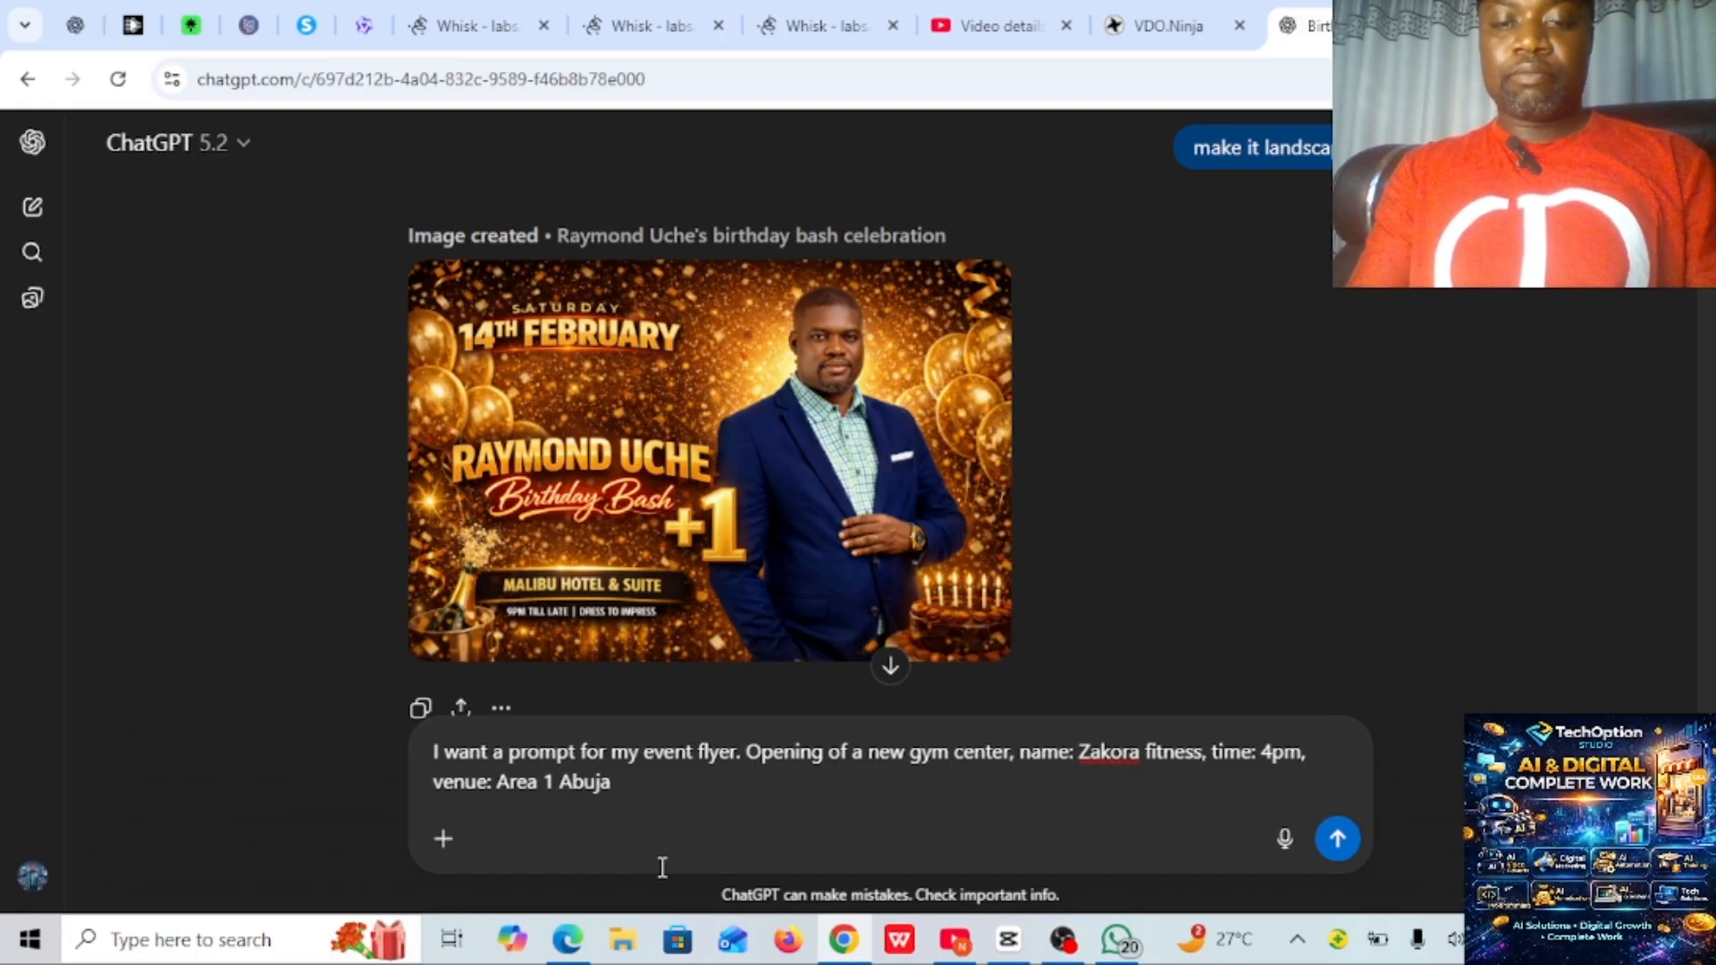
type(",")
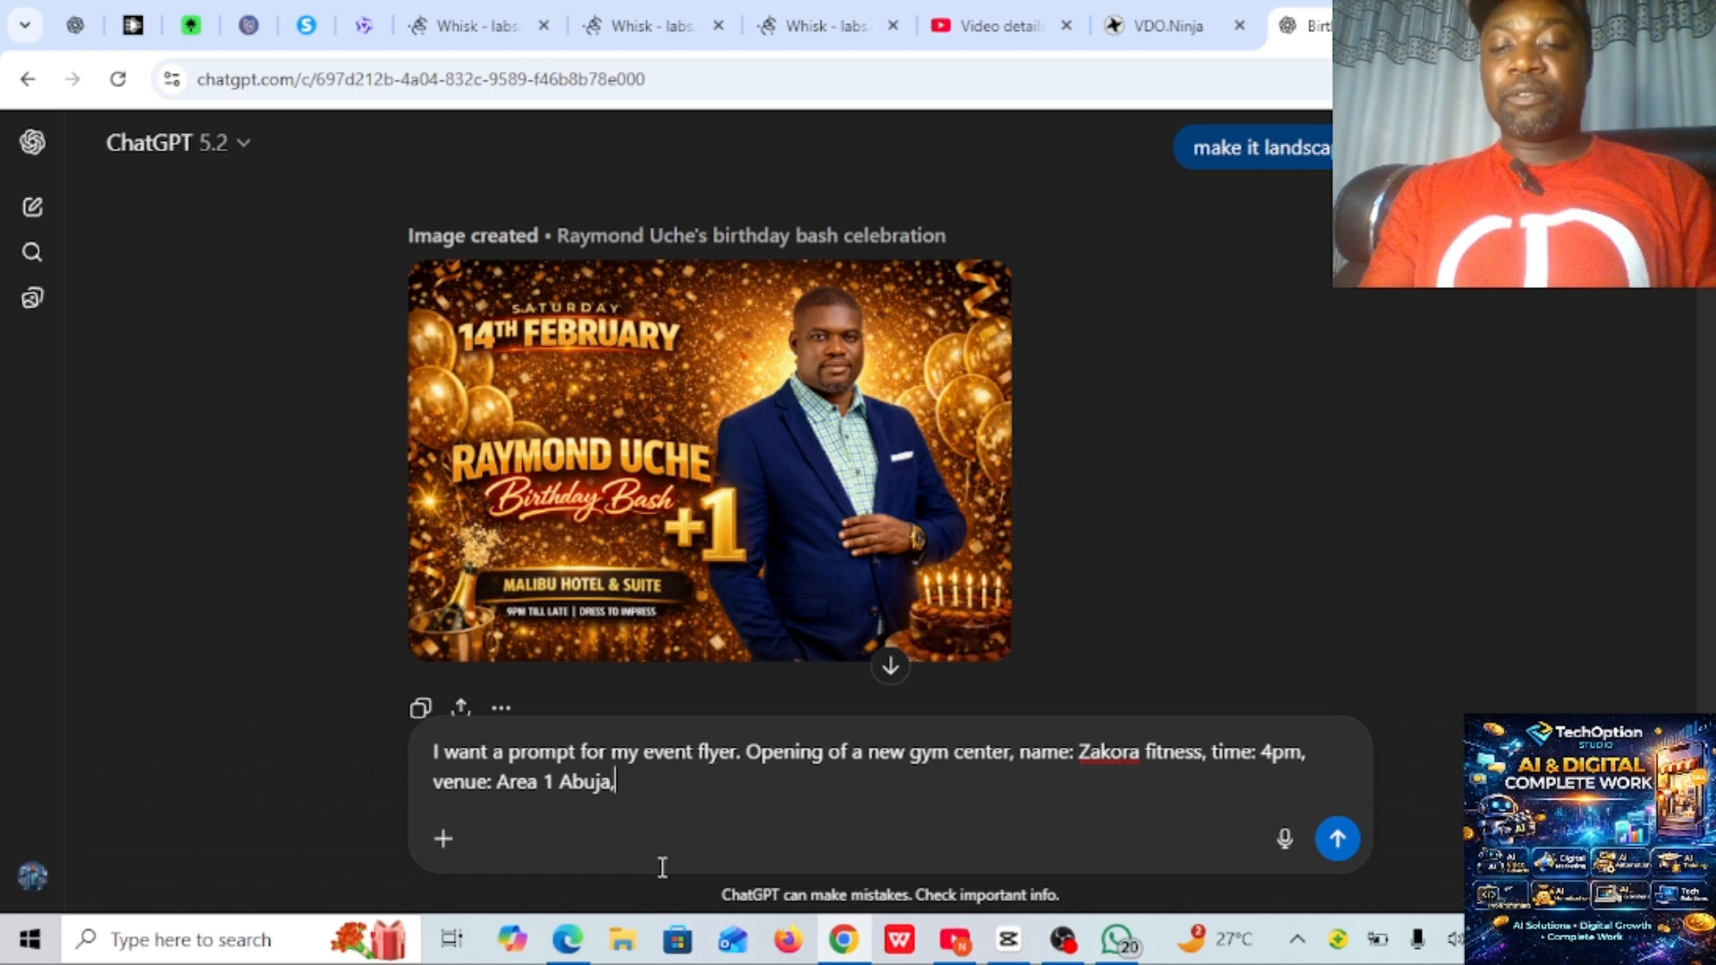
key("shift+Return")
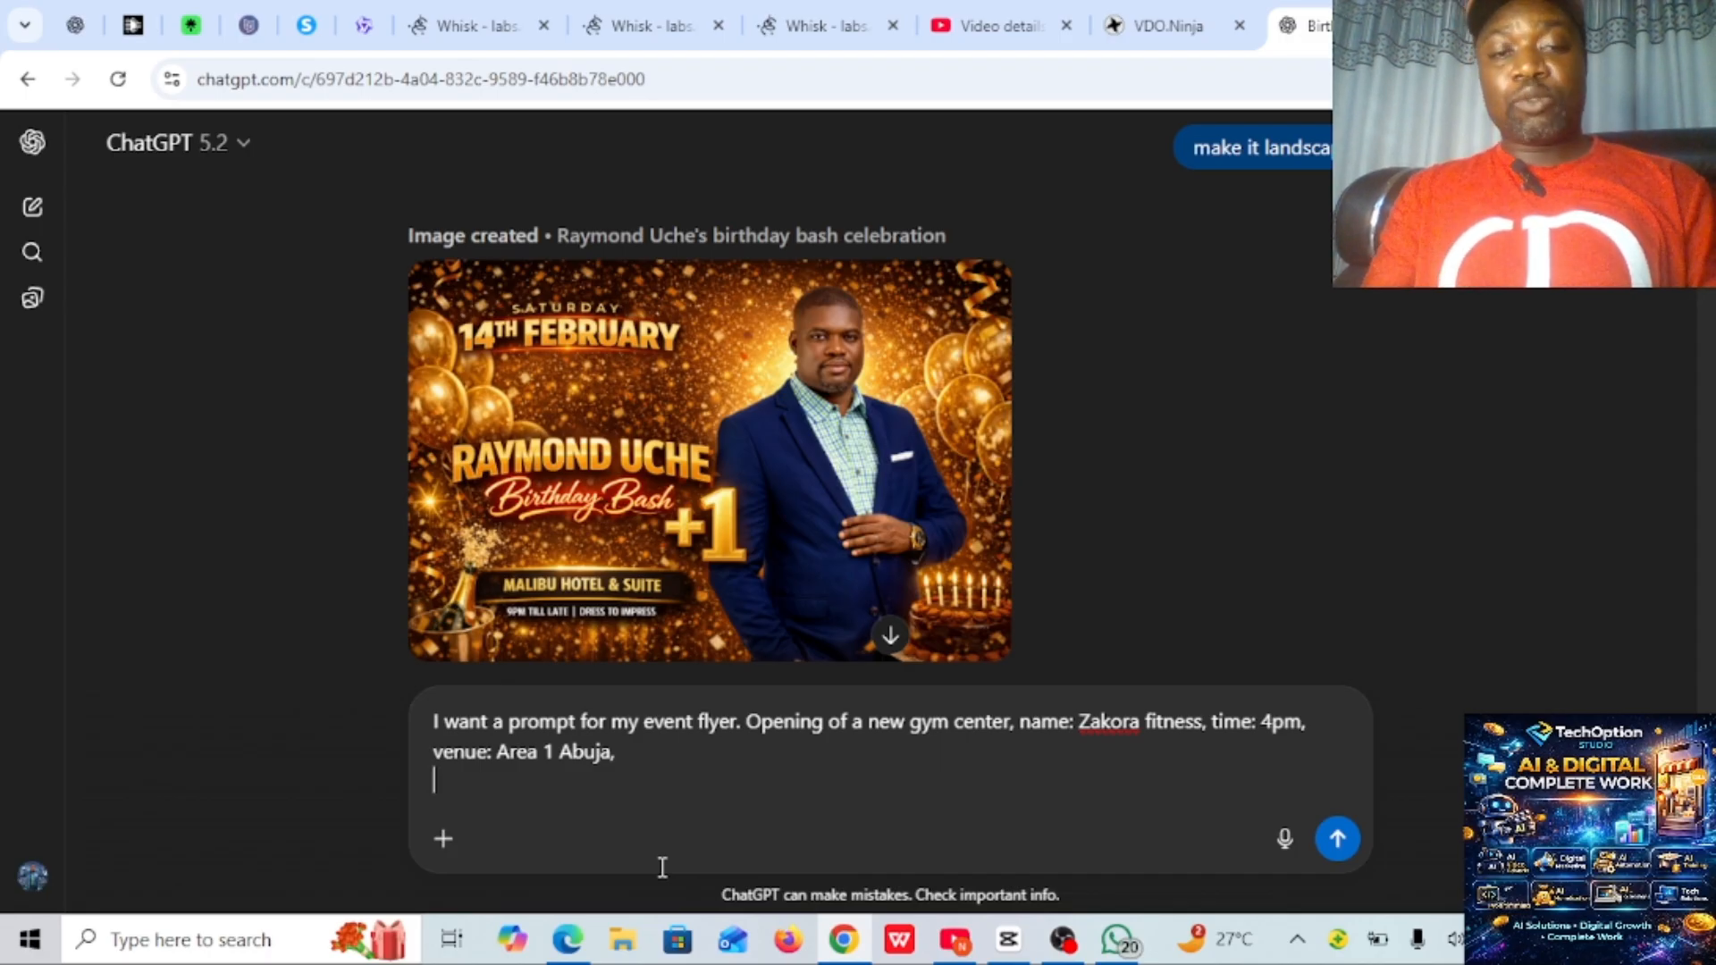
- Send the drafted request for the Zakora fitness opening flyer prompt and read through the reply
key("shift+Return")
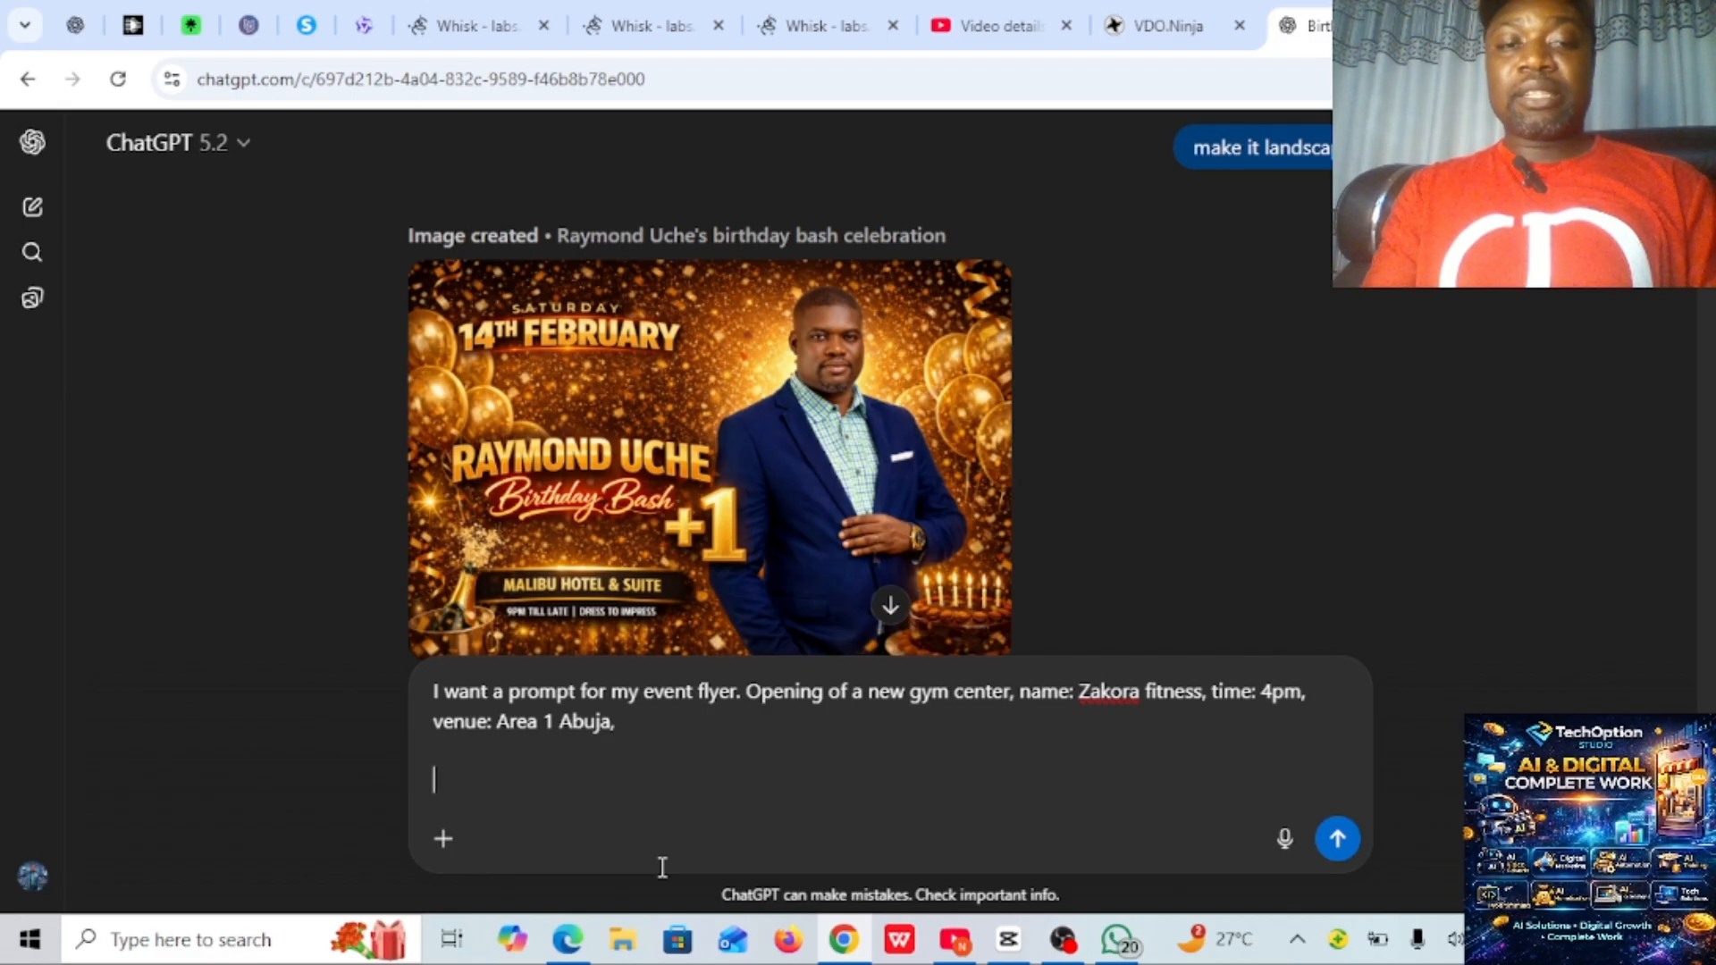
key("BackSpace")
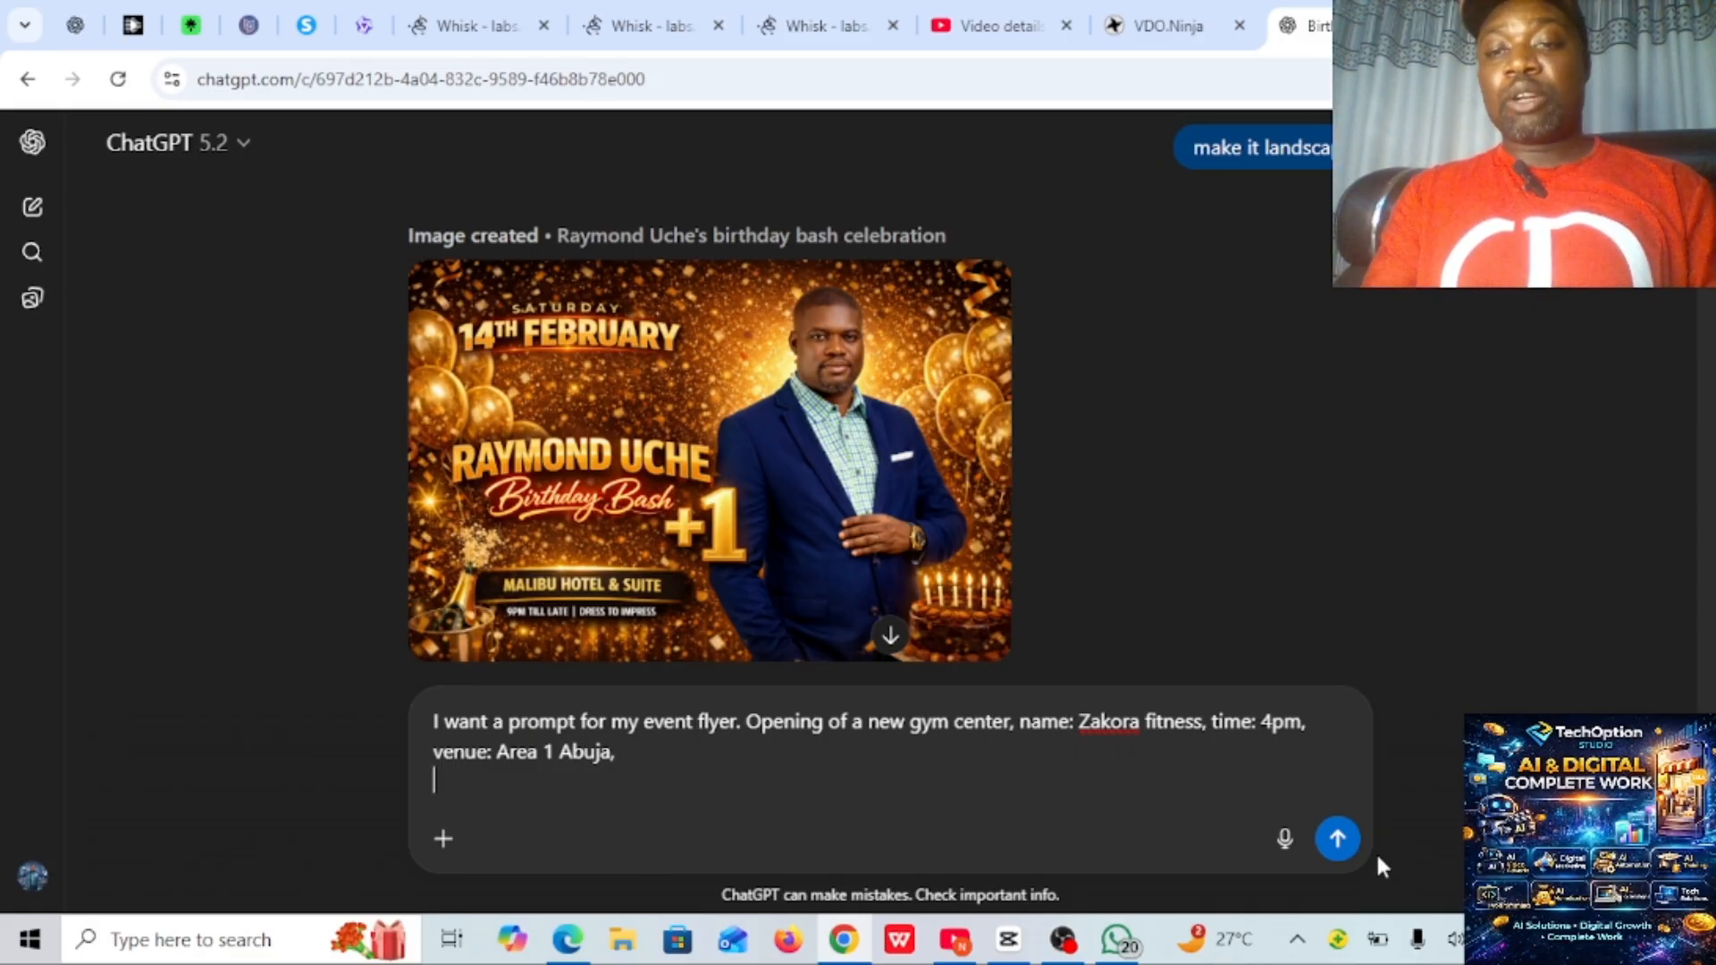
left_click(1340, 841)
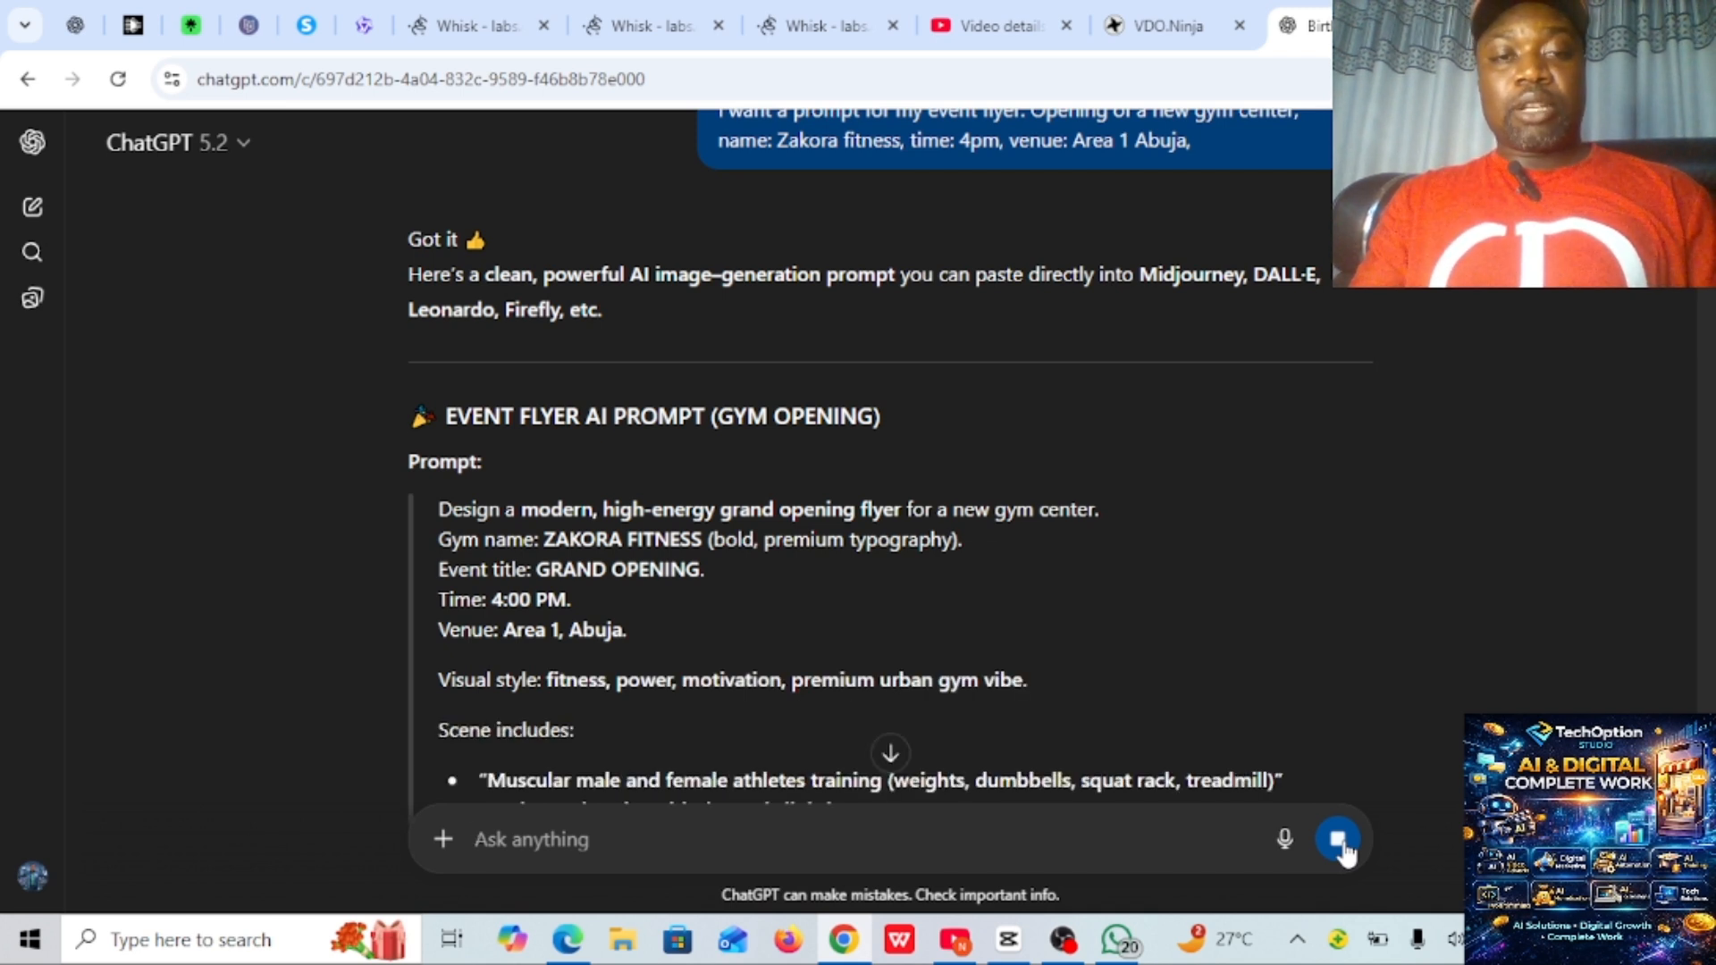
scroll(115, 812, "down", 2)
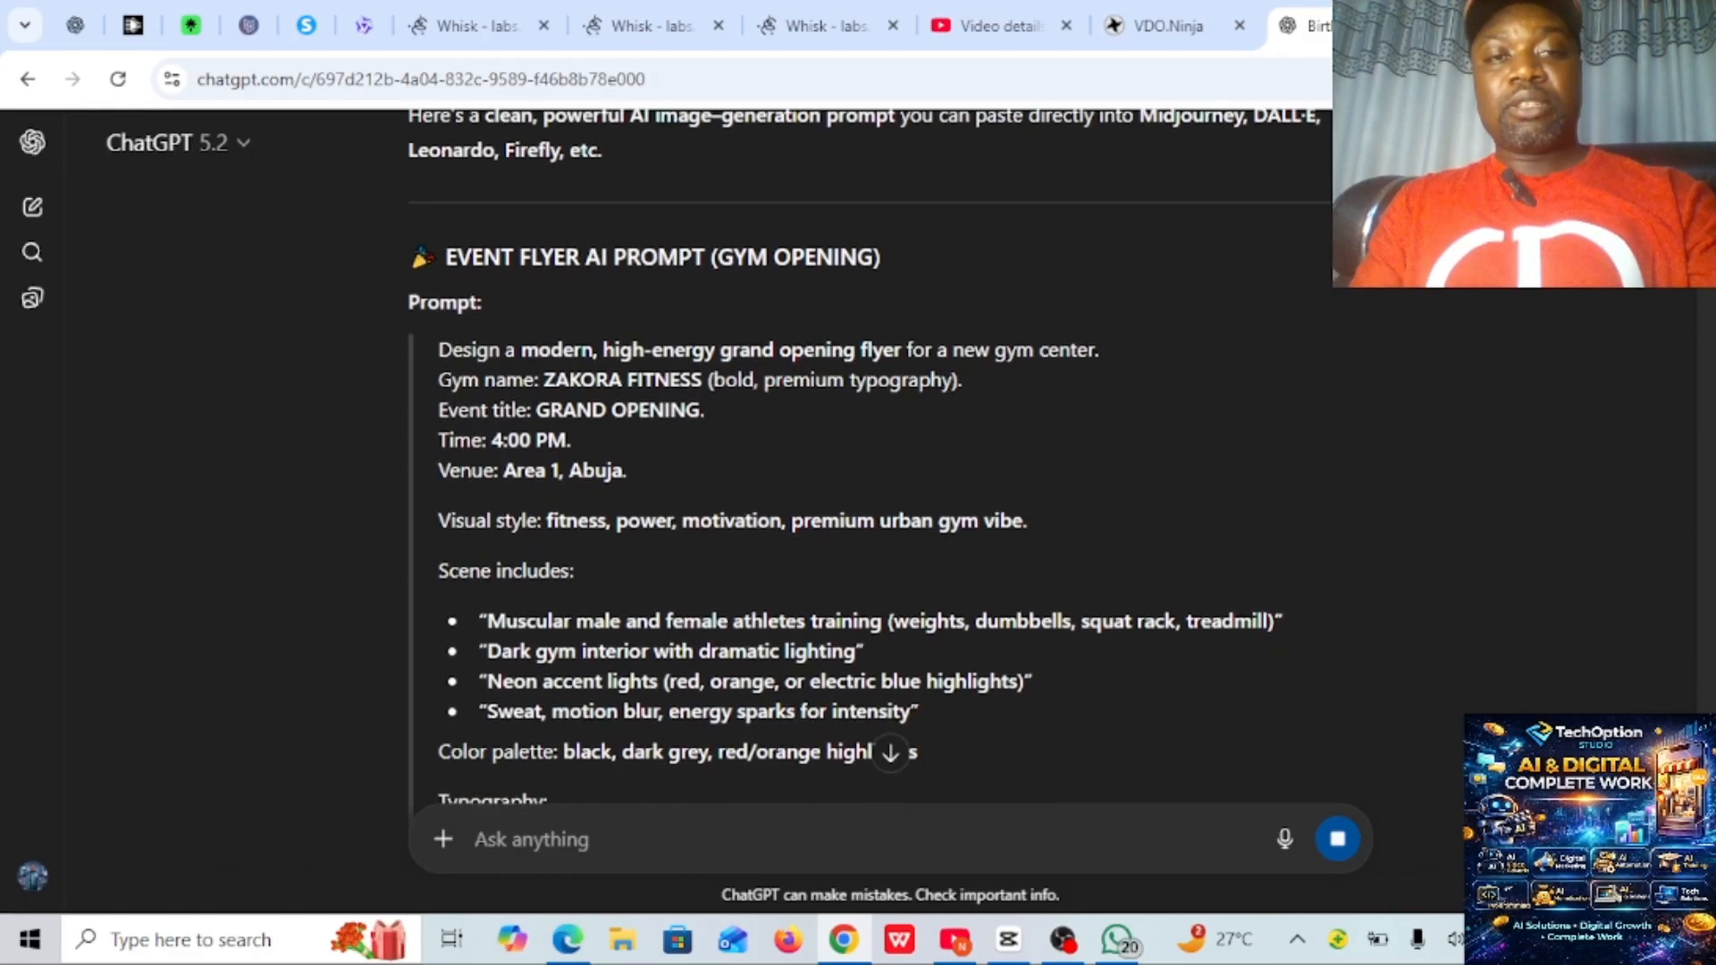
scroll(858, 456, "down", 2)
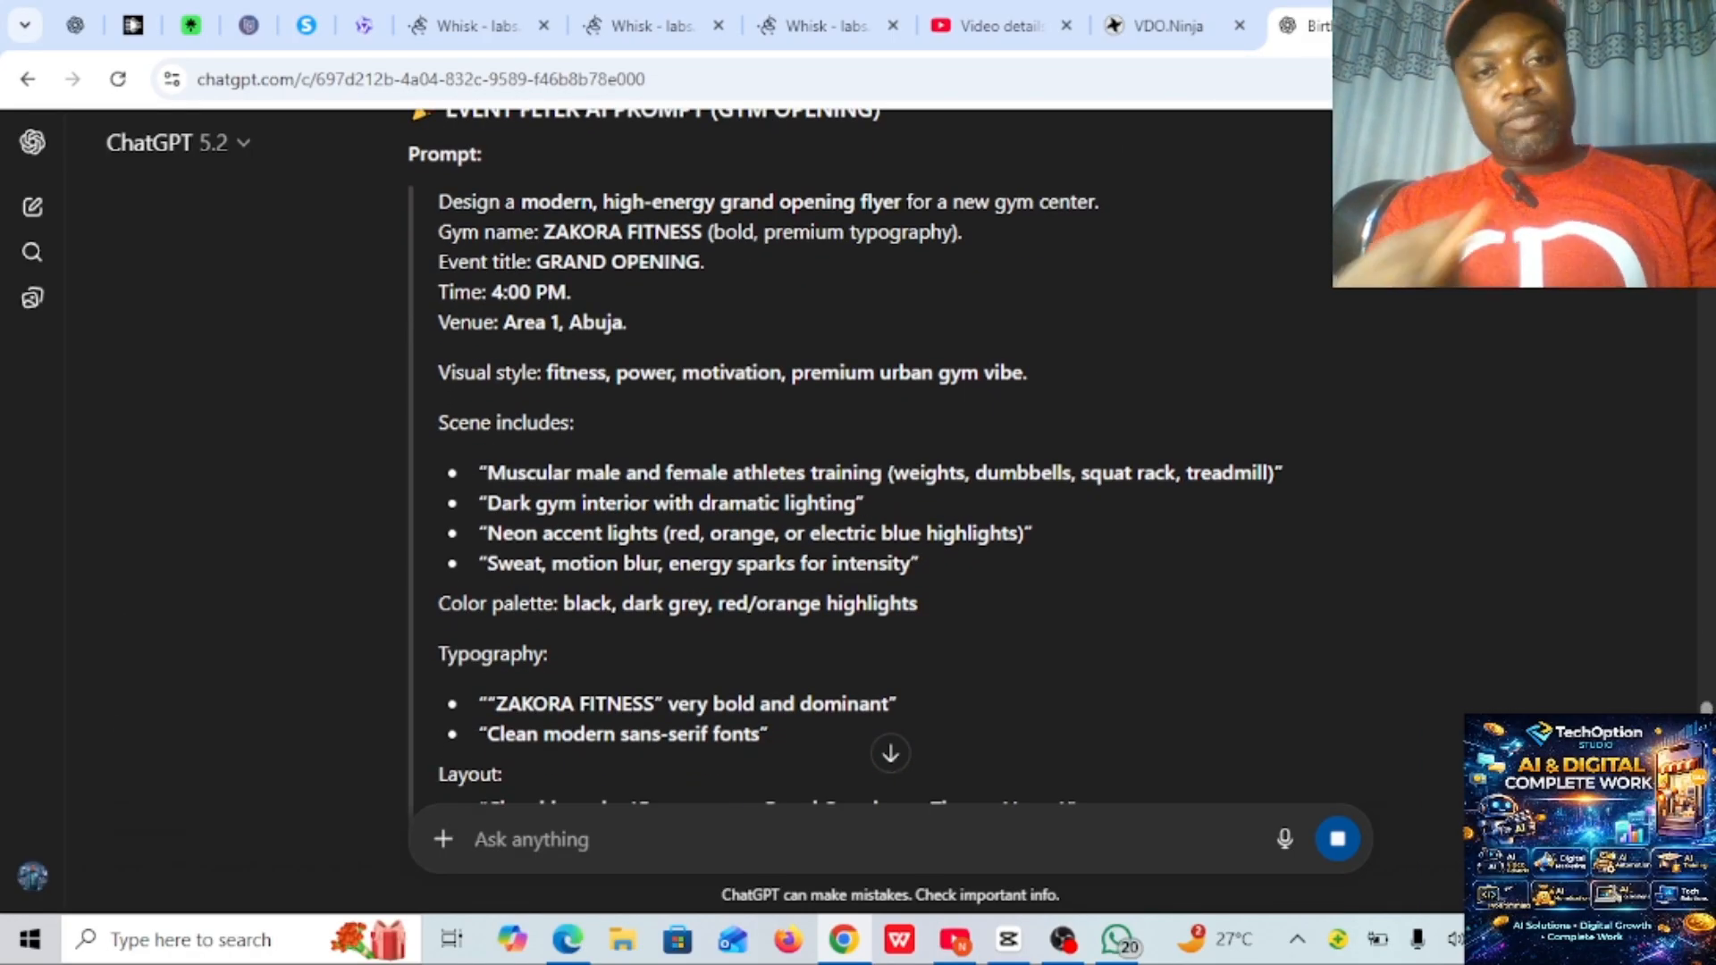
scroll(858, 456, "down", 6)
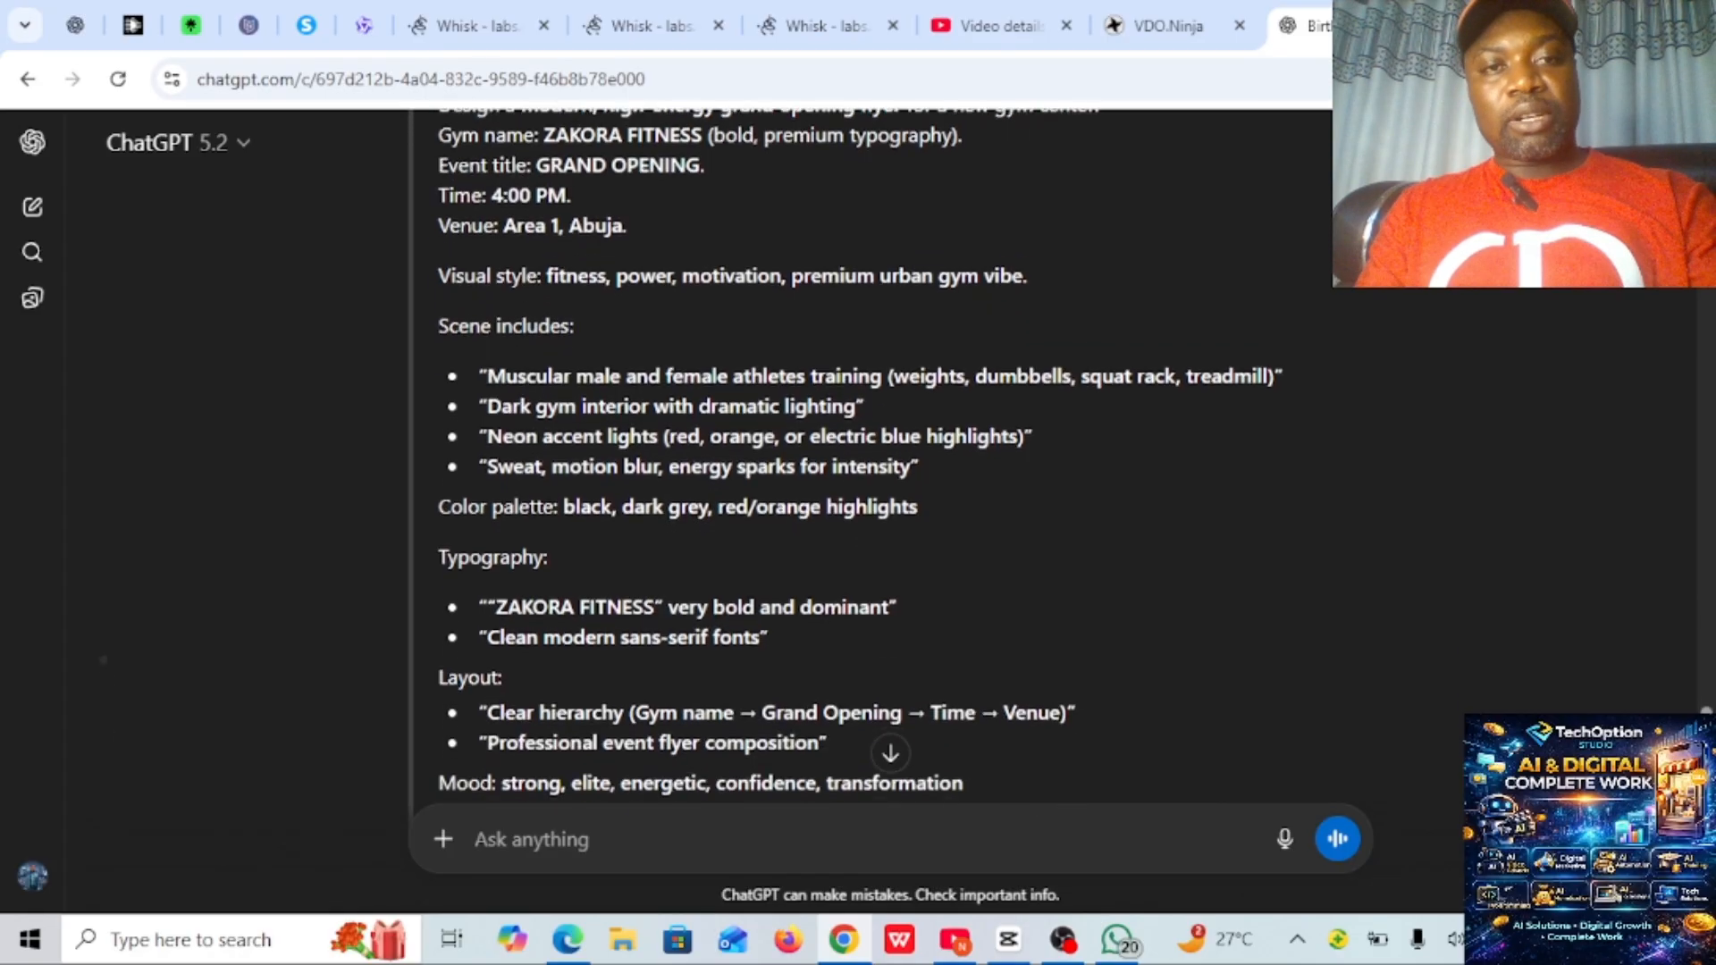
scroll(858, 456, "down", 3)
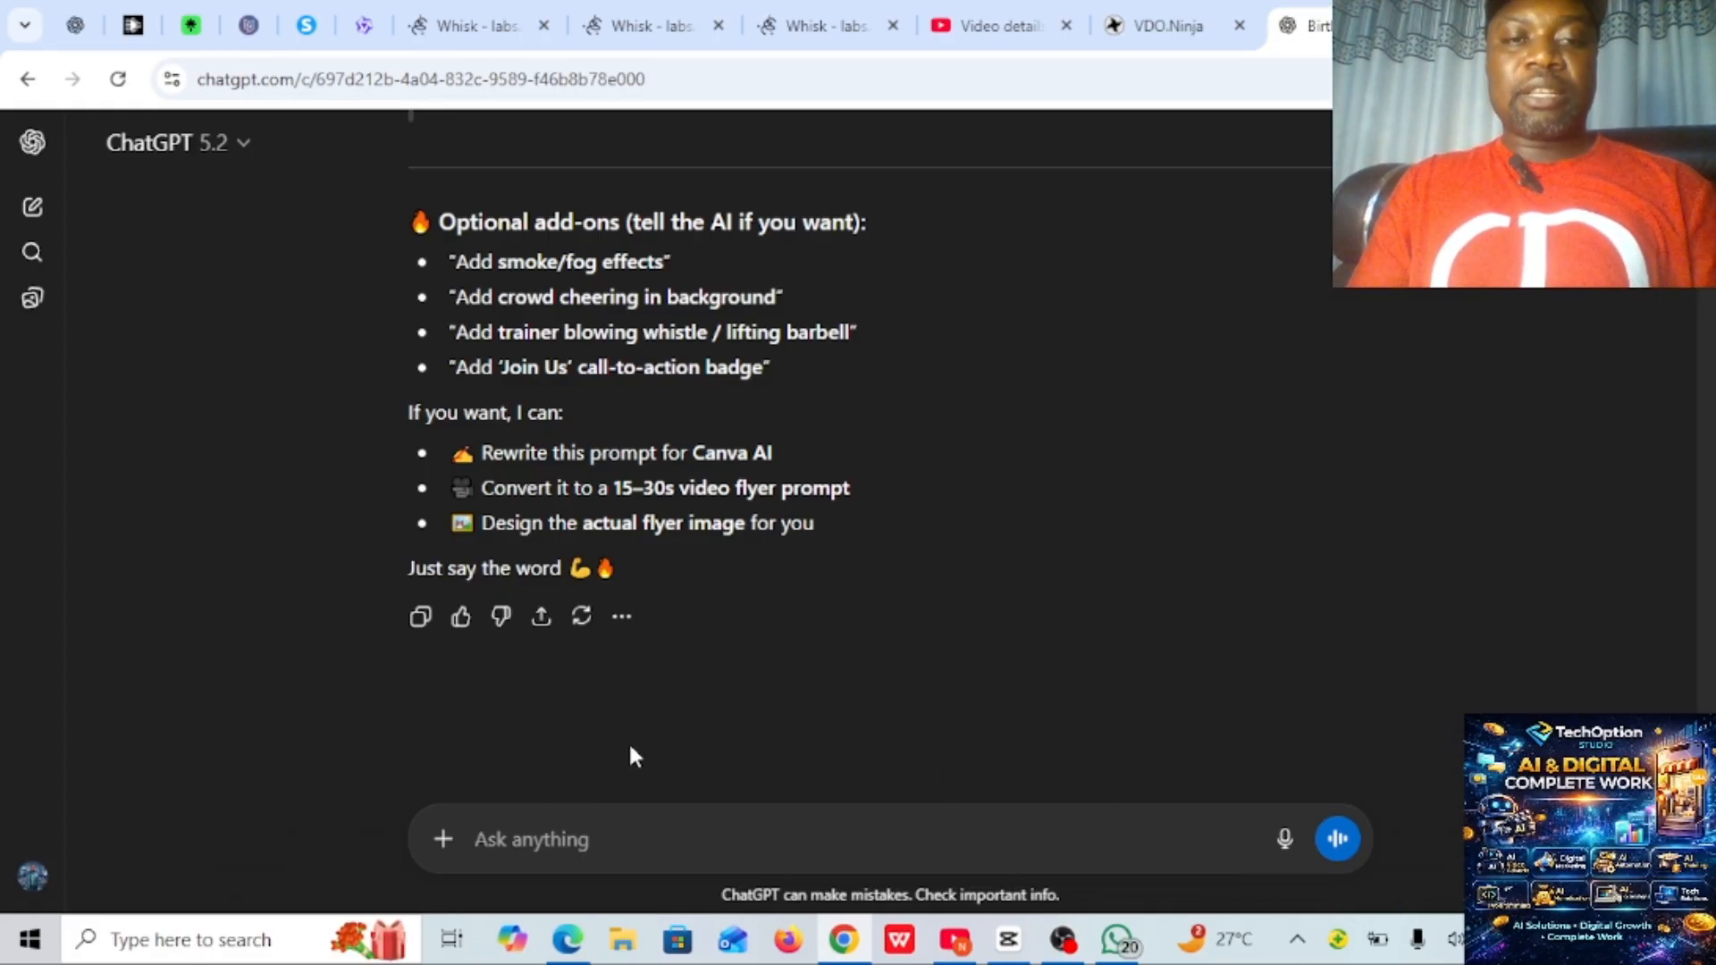
scroll(858, 456, "up", 4)
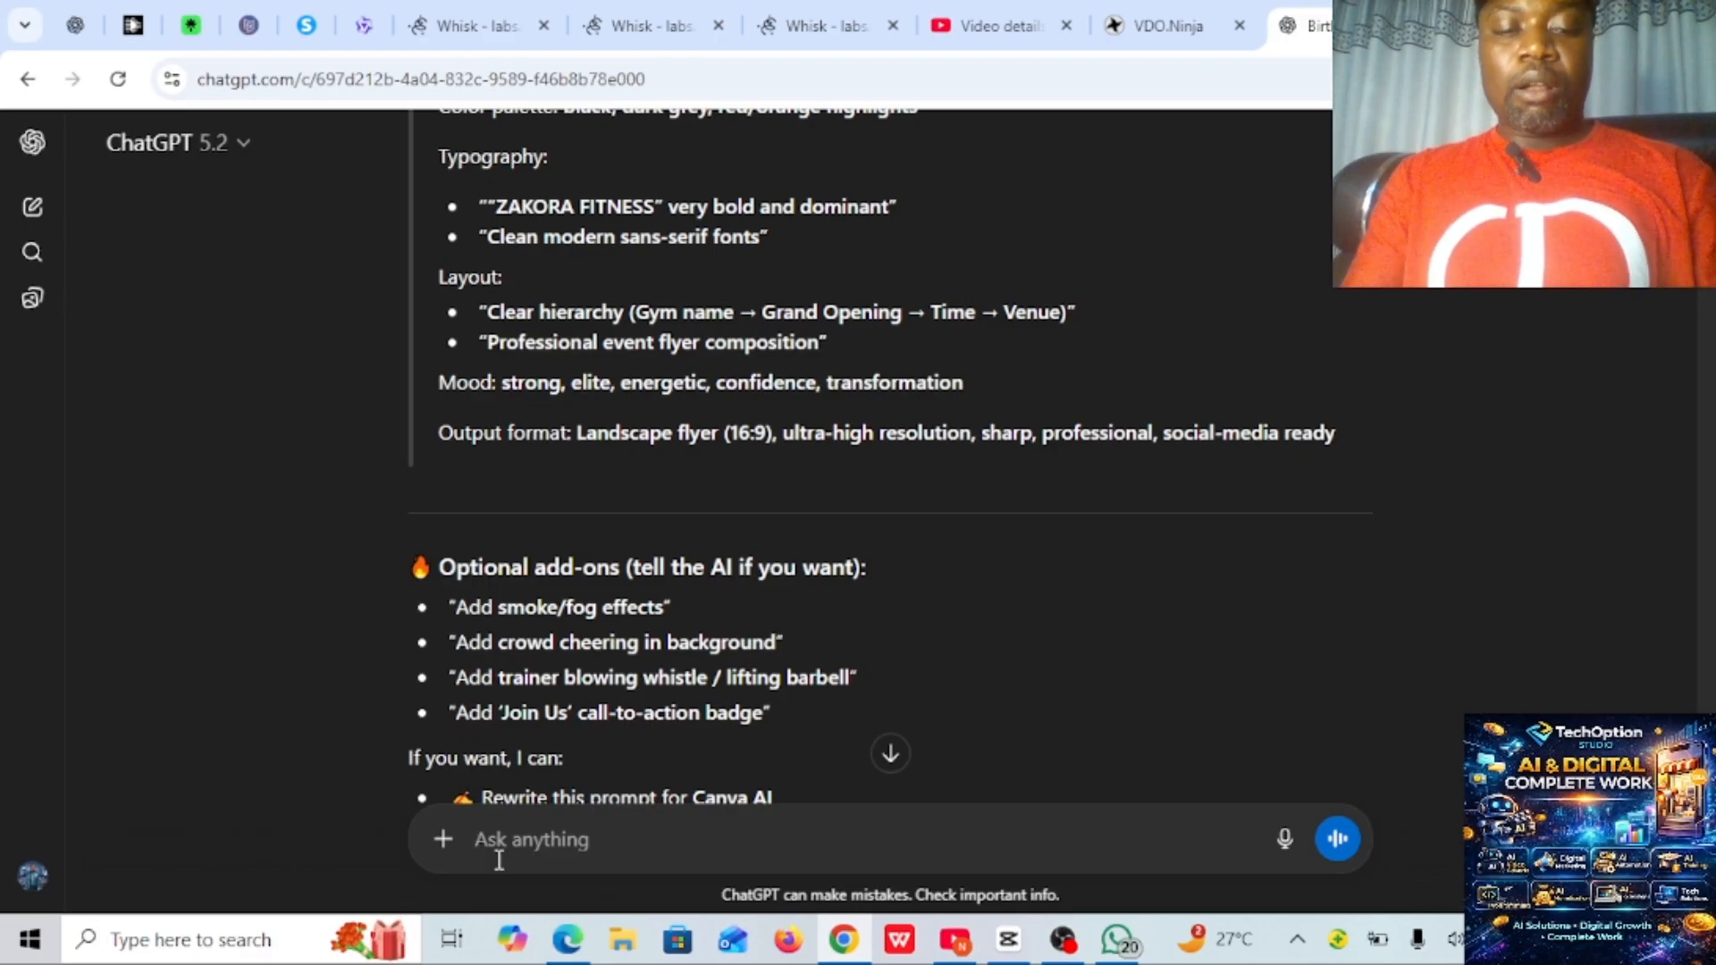
- Begin a follow-up message with "use the above prompt to produce my flyer"
type("us")
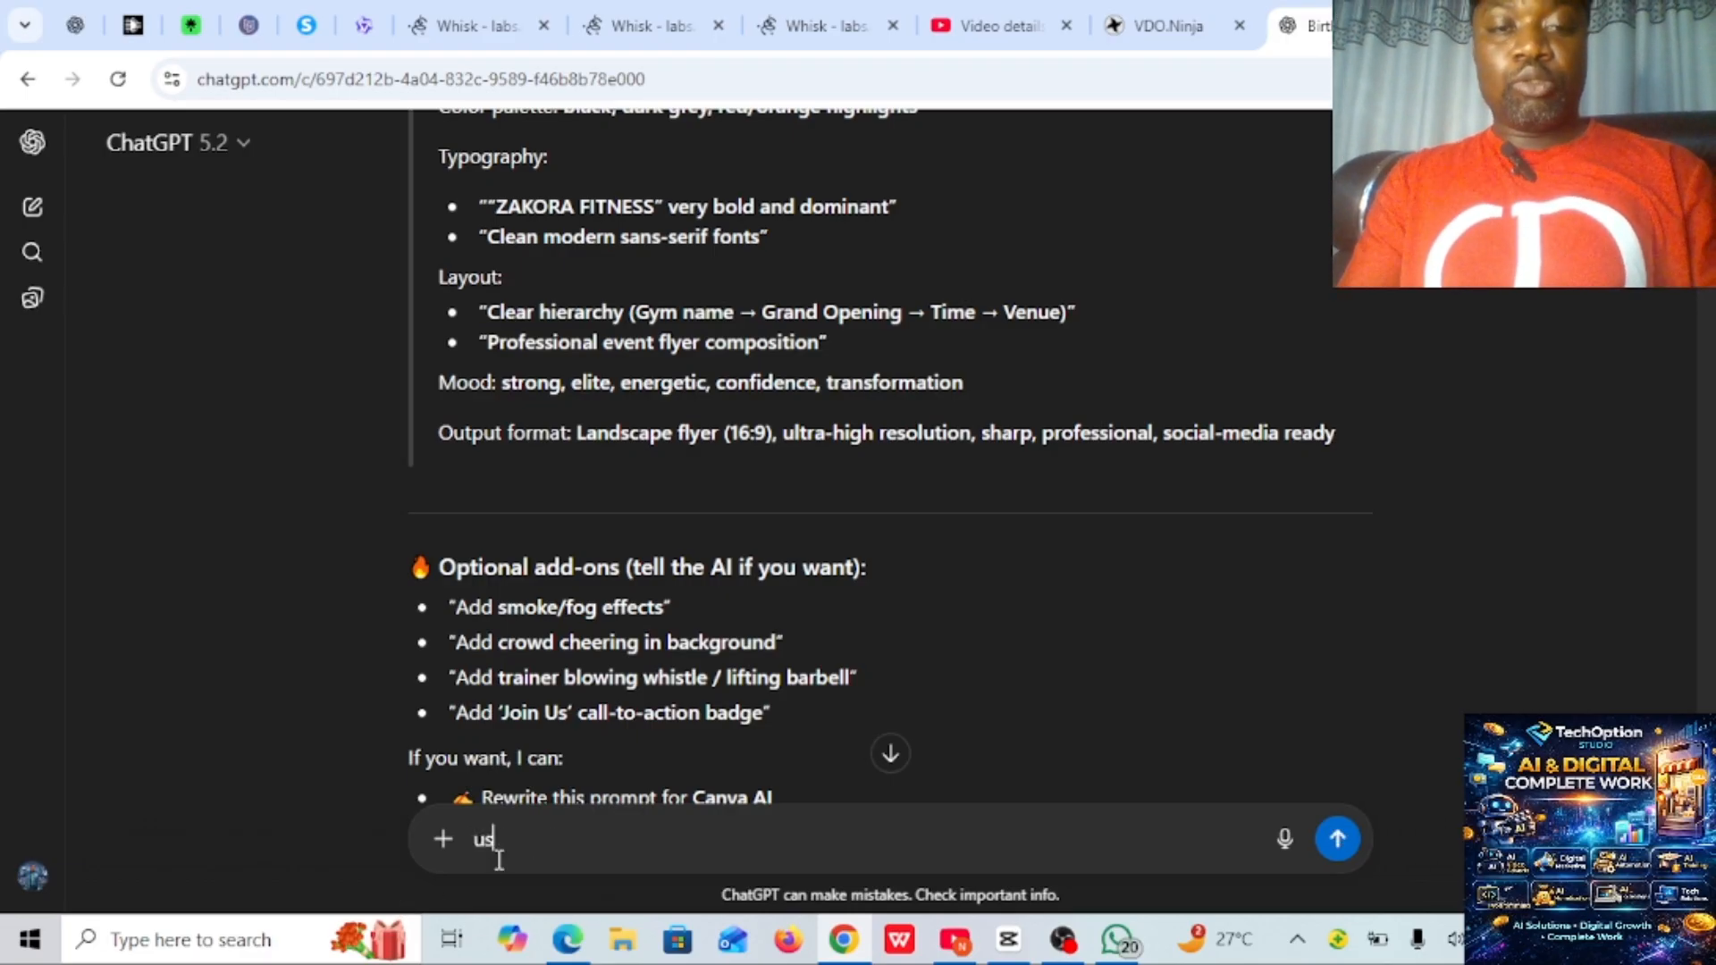
type("e the above")
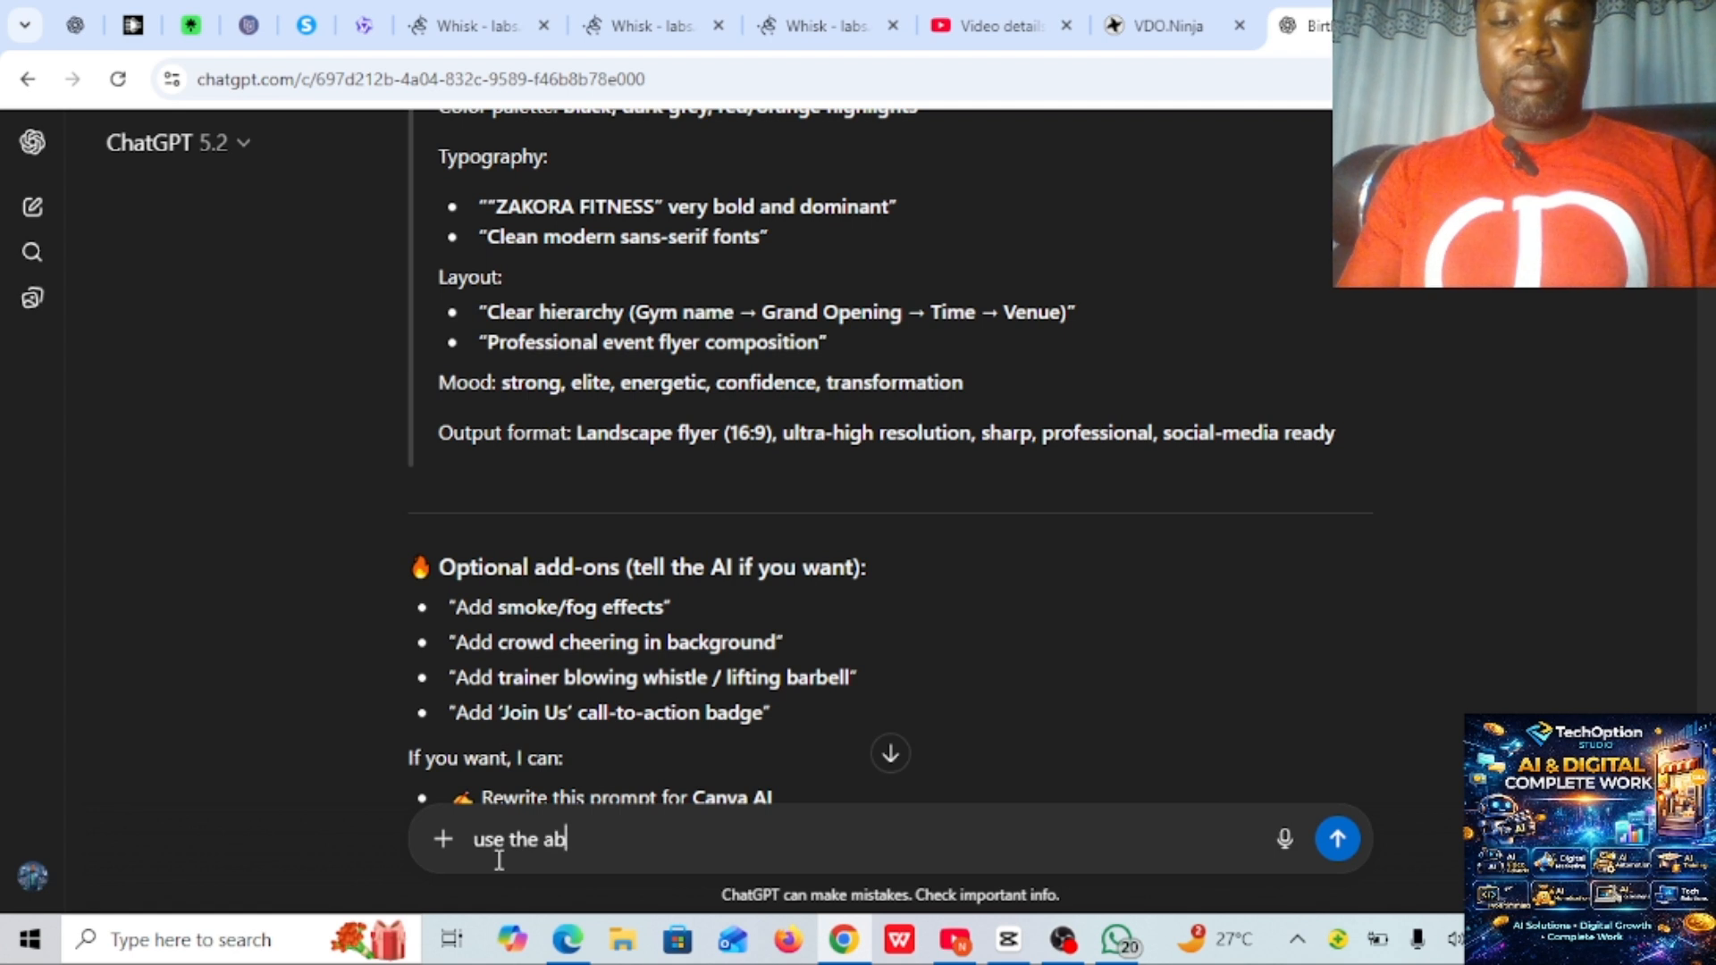
type("pro")
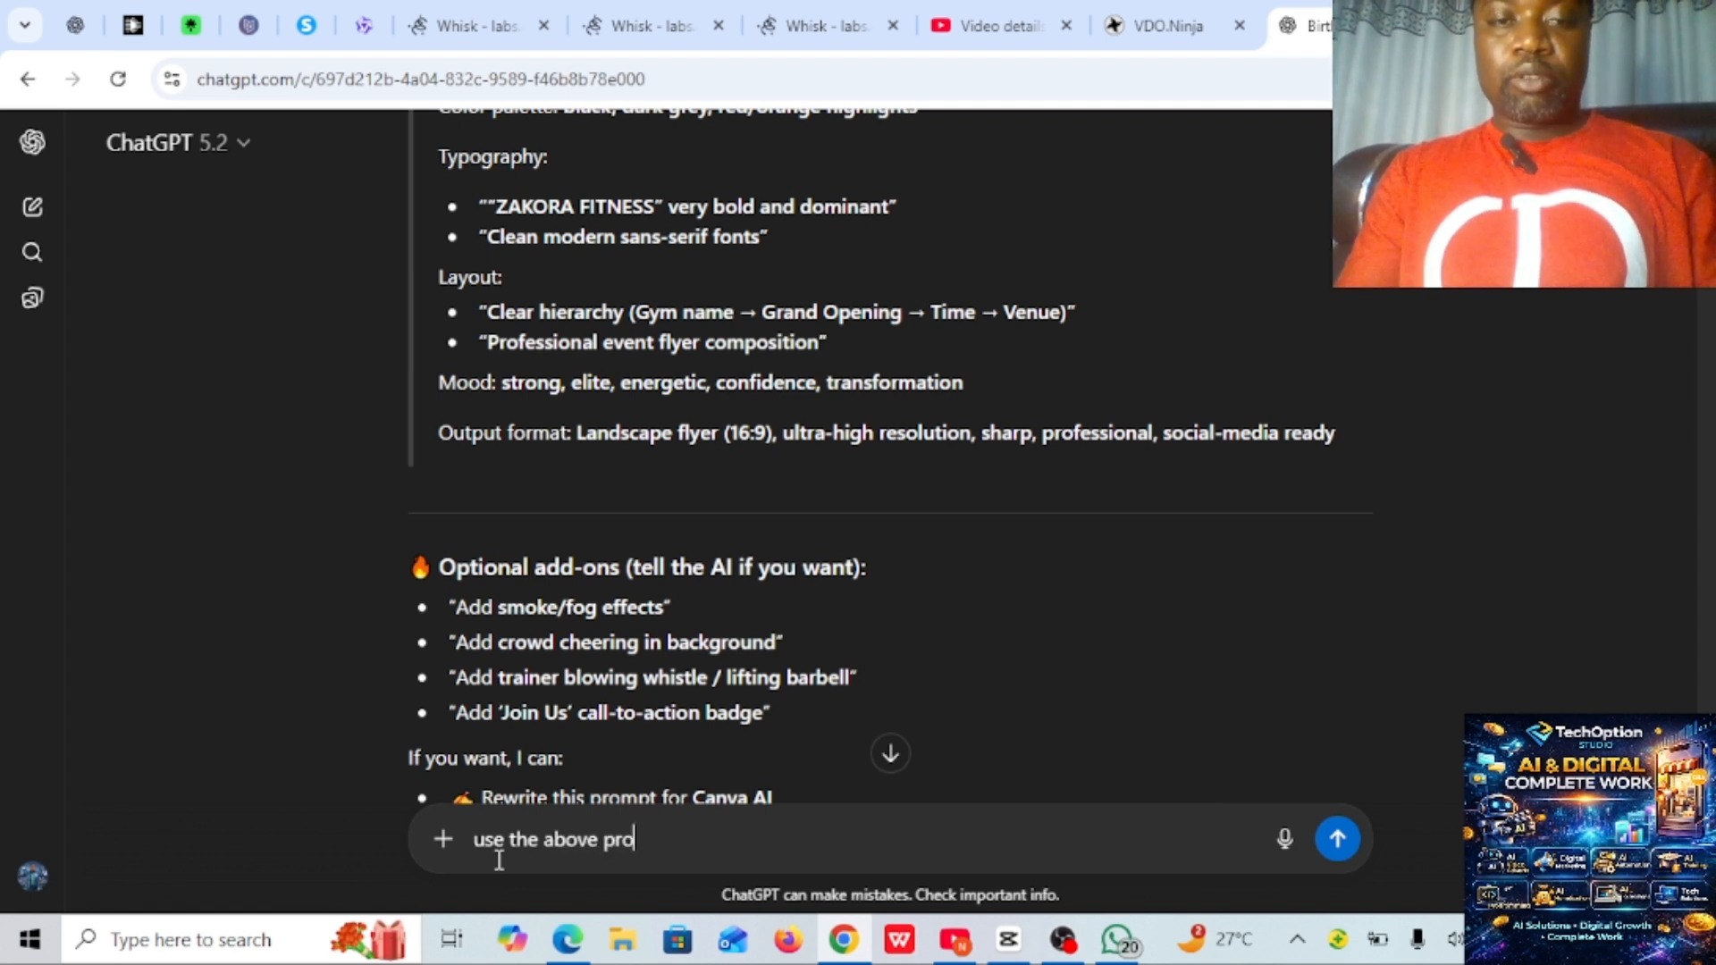
type("mpt ")
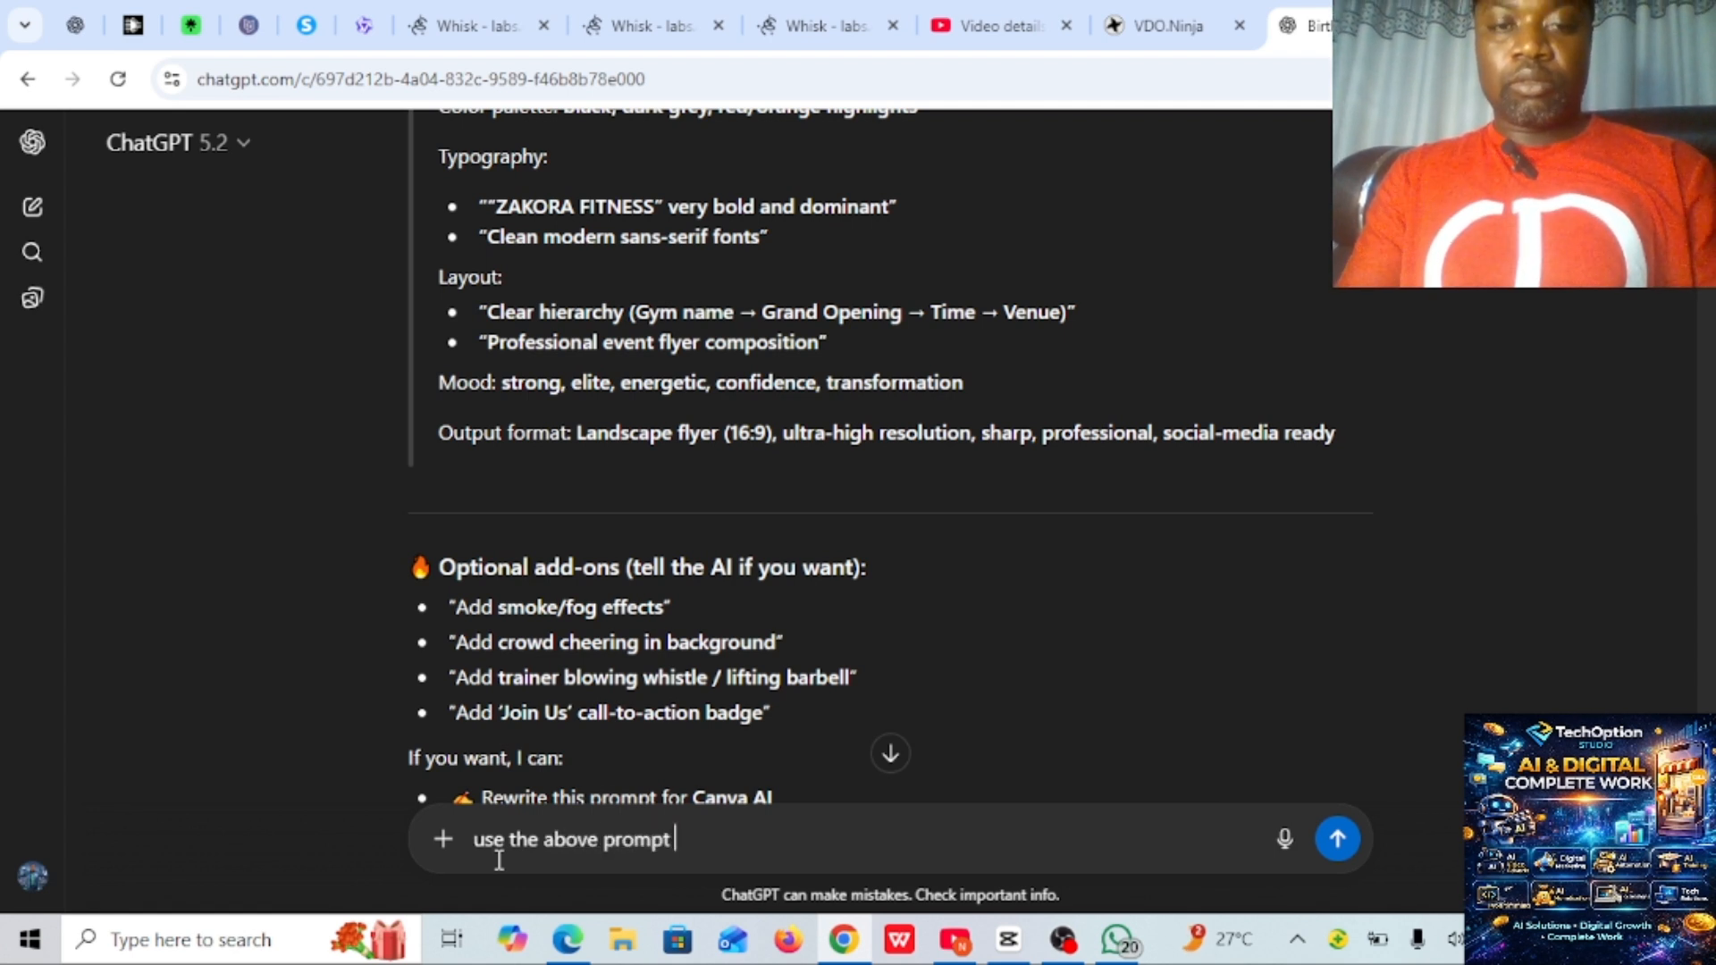
type("to r")
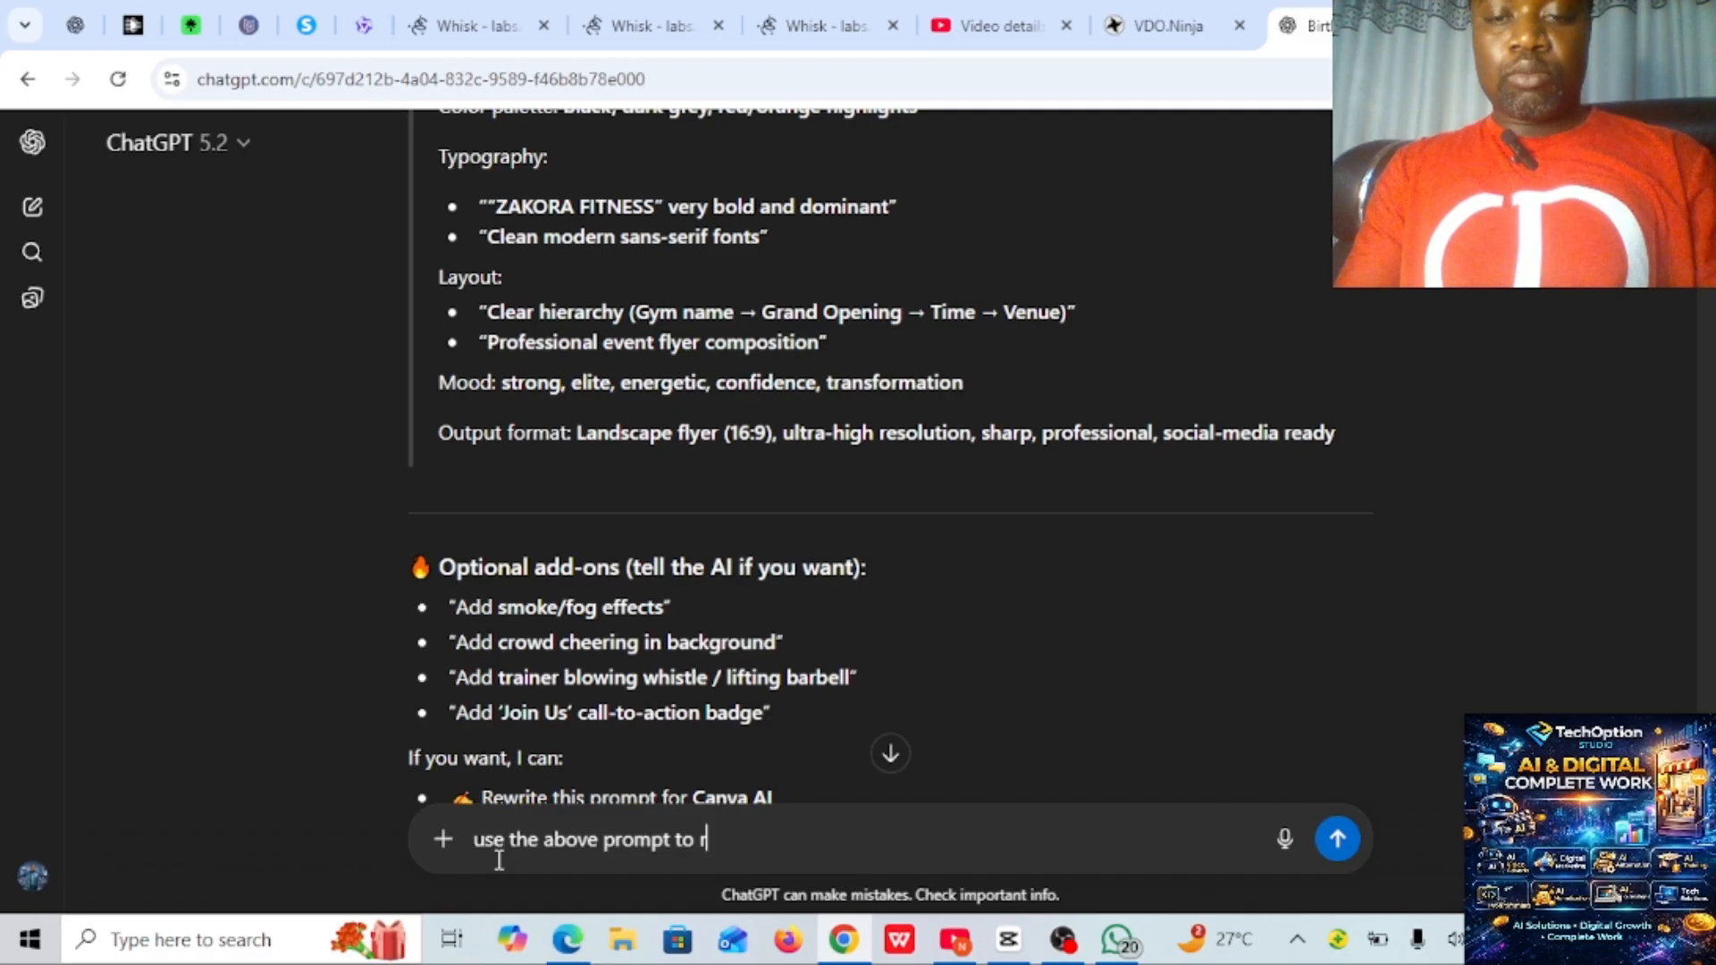
key("BackSpace")
type("produe")
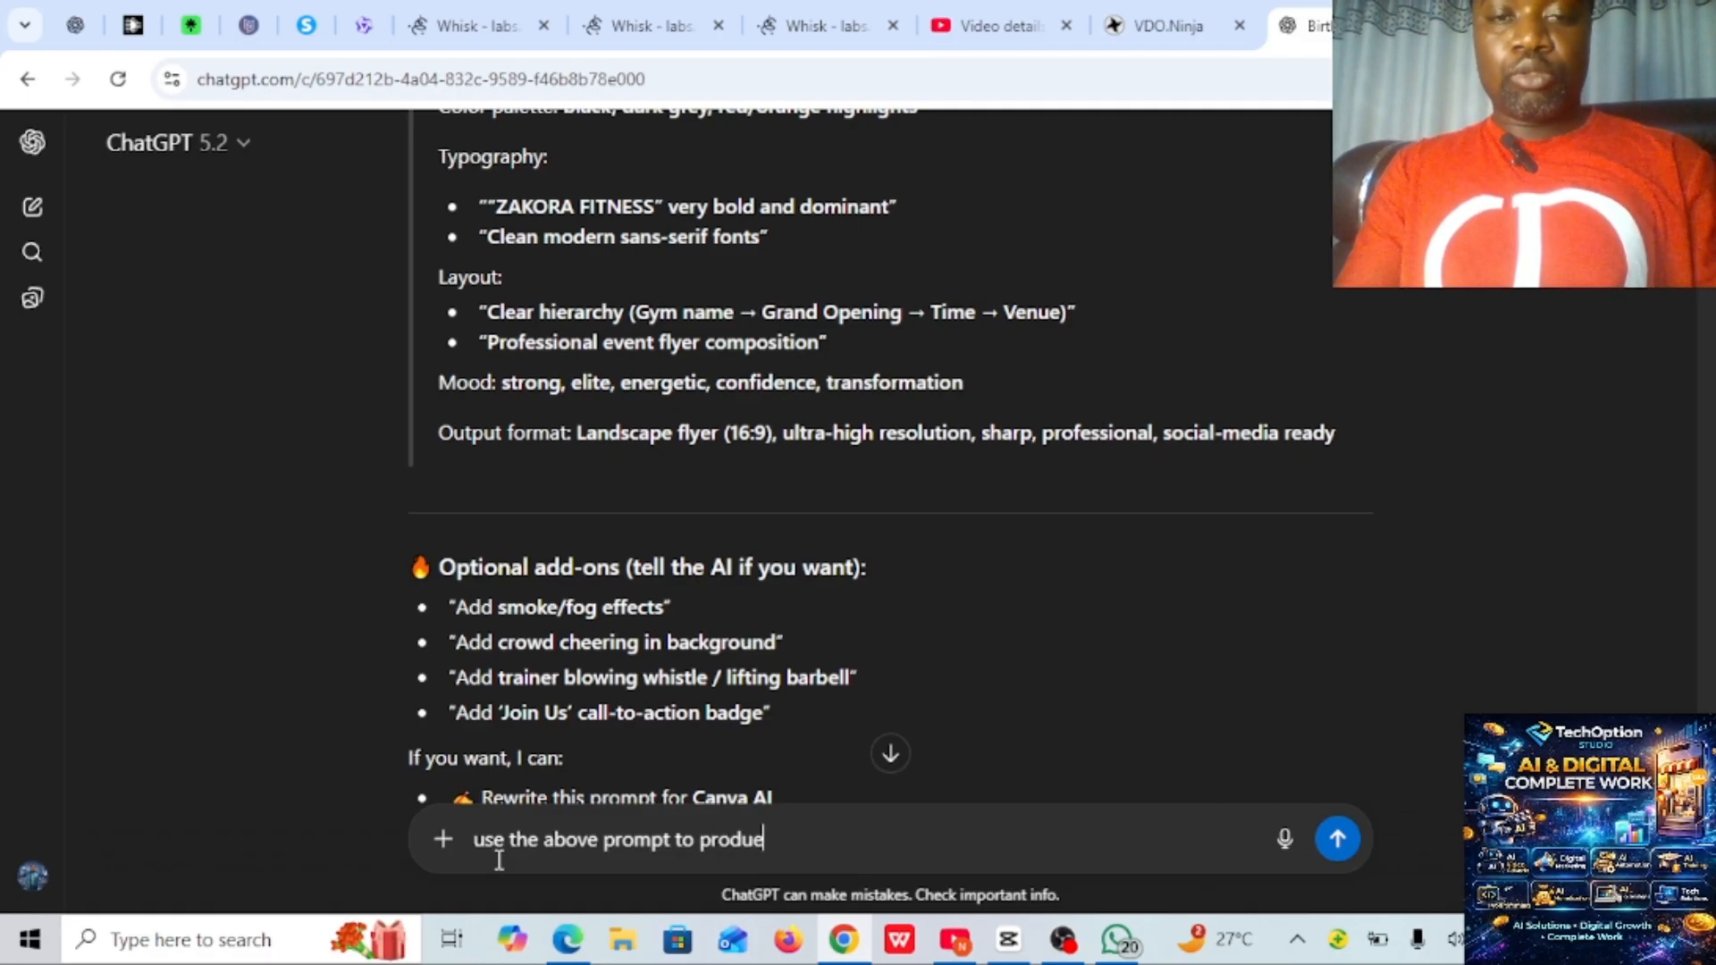
key("BackSpace")
type("ce m")
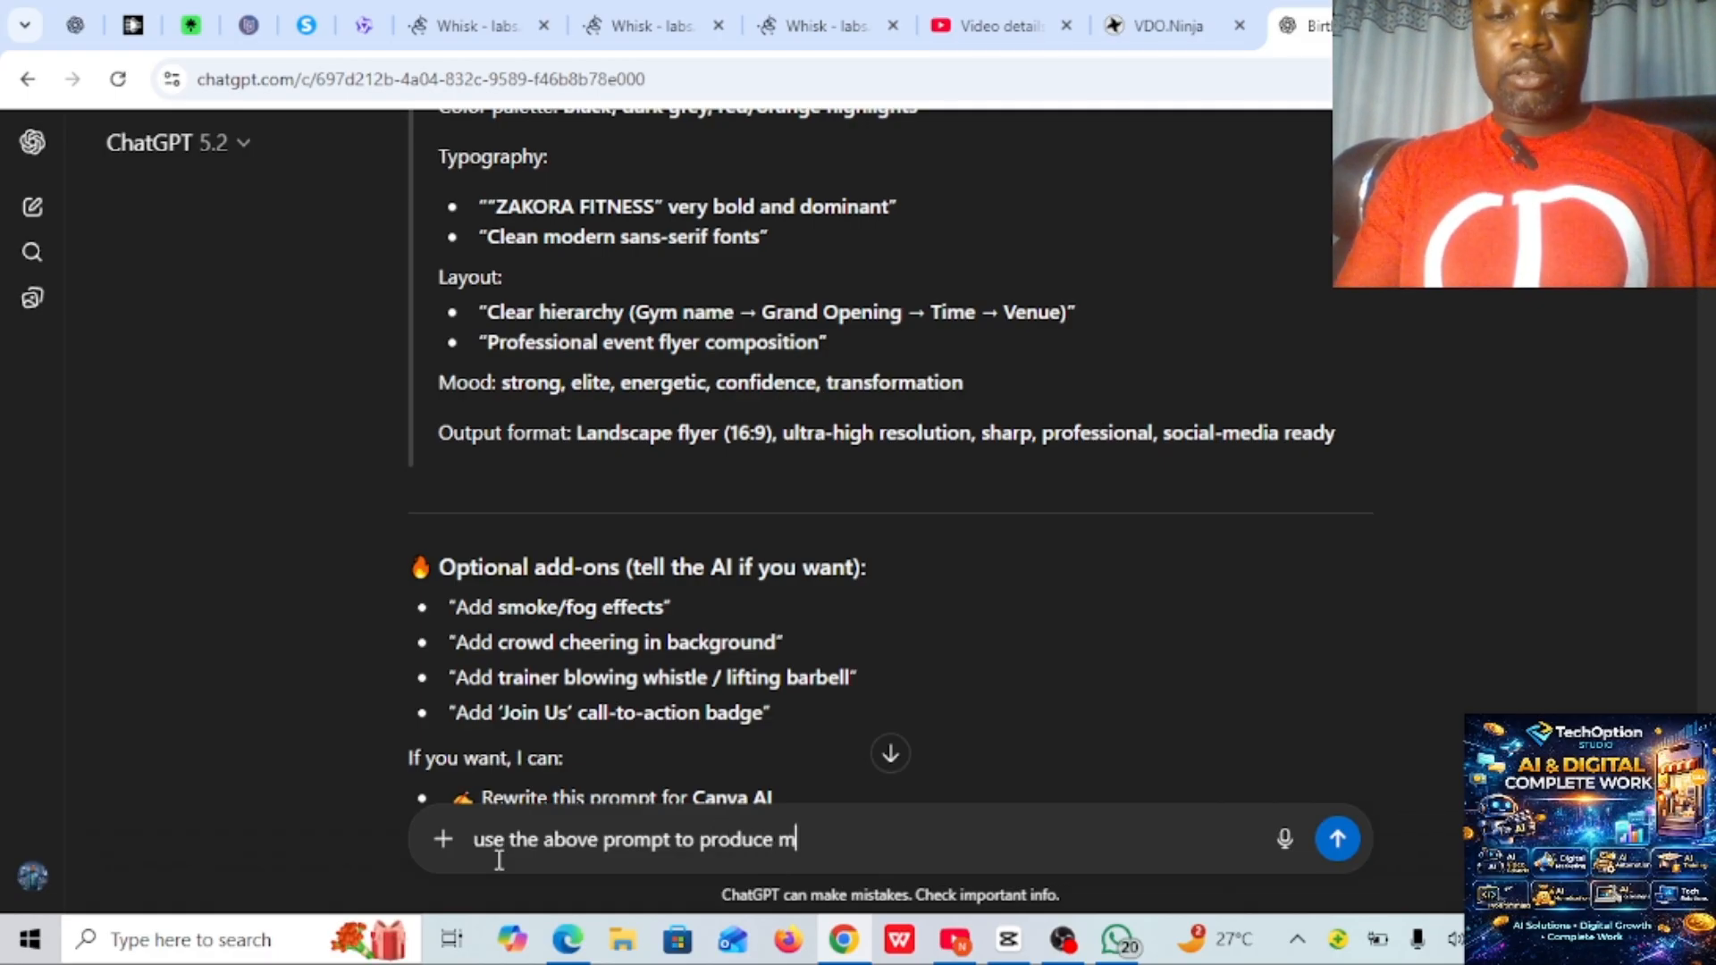
type("y flye")
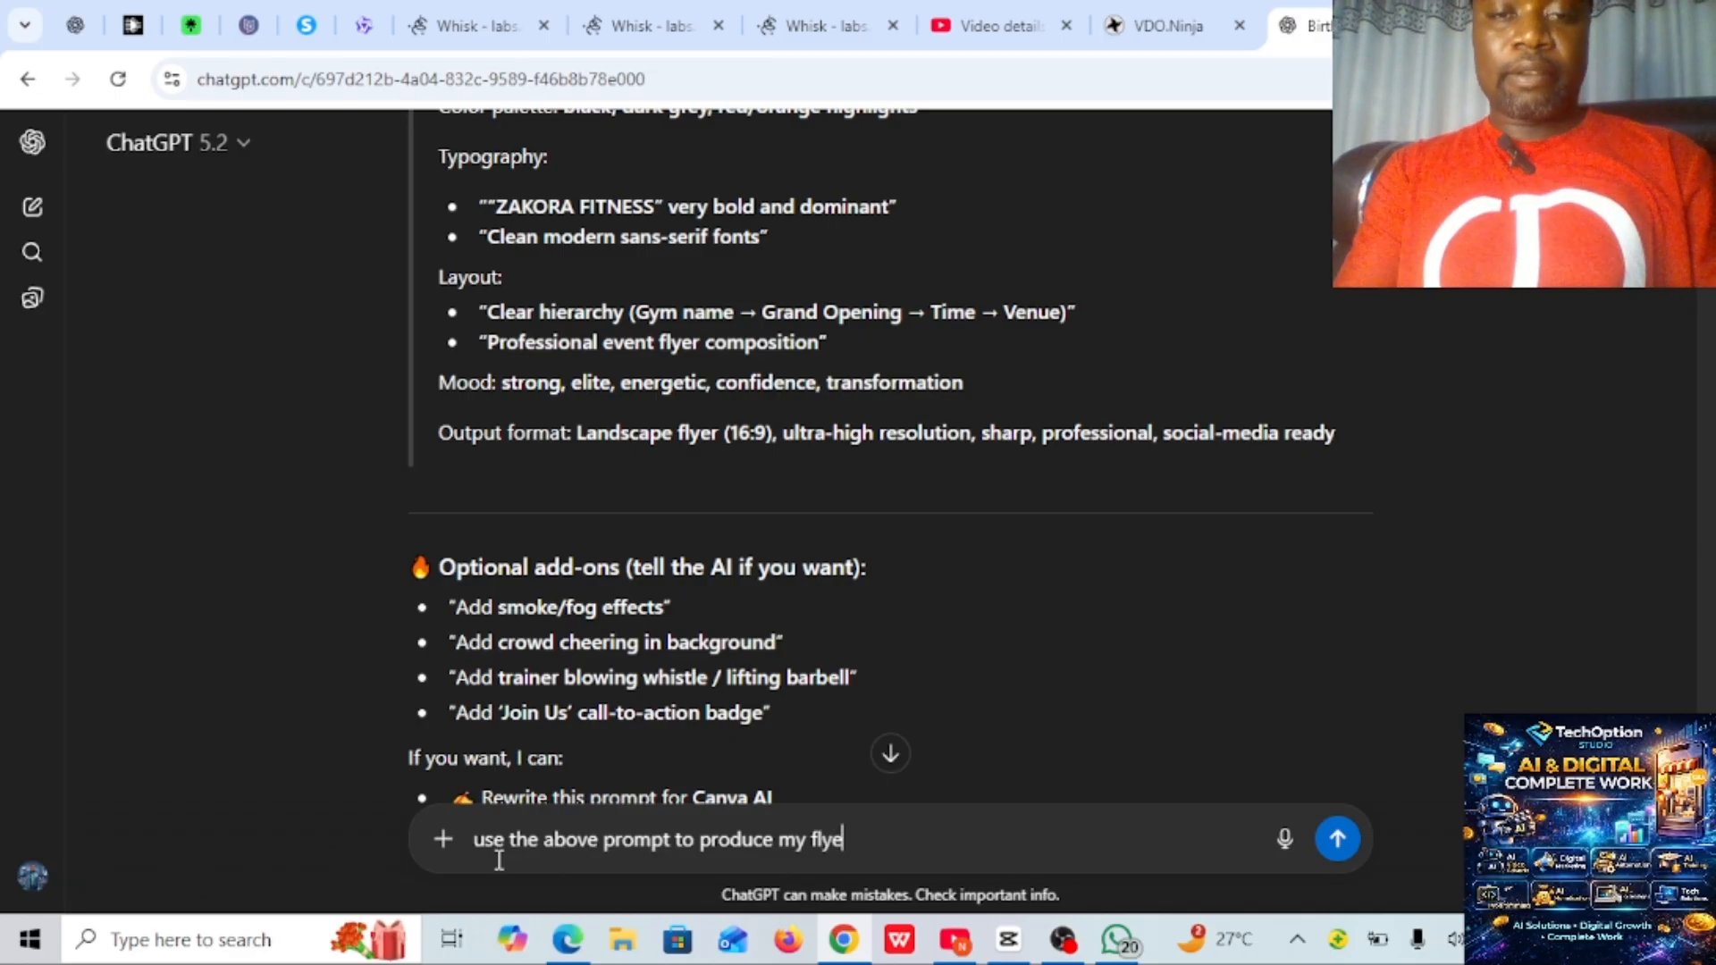
type("r, ")
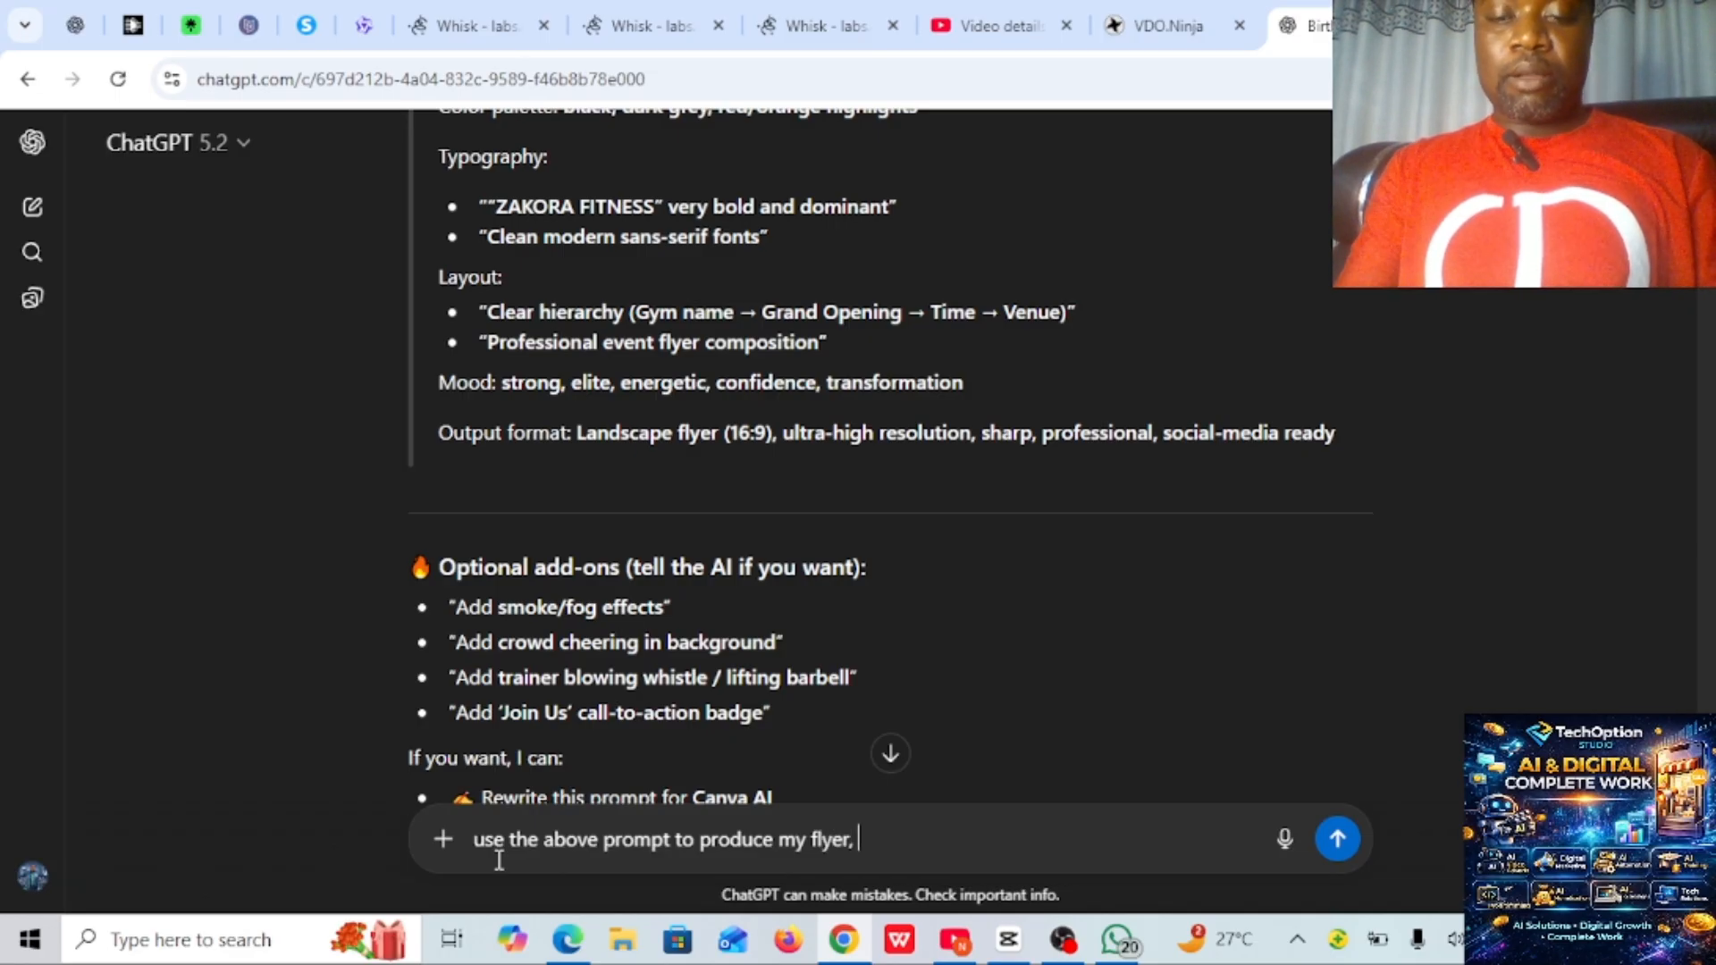
type("make it land")
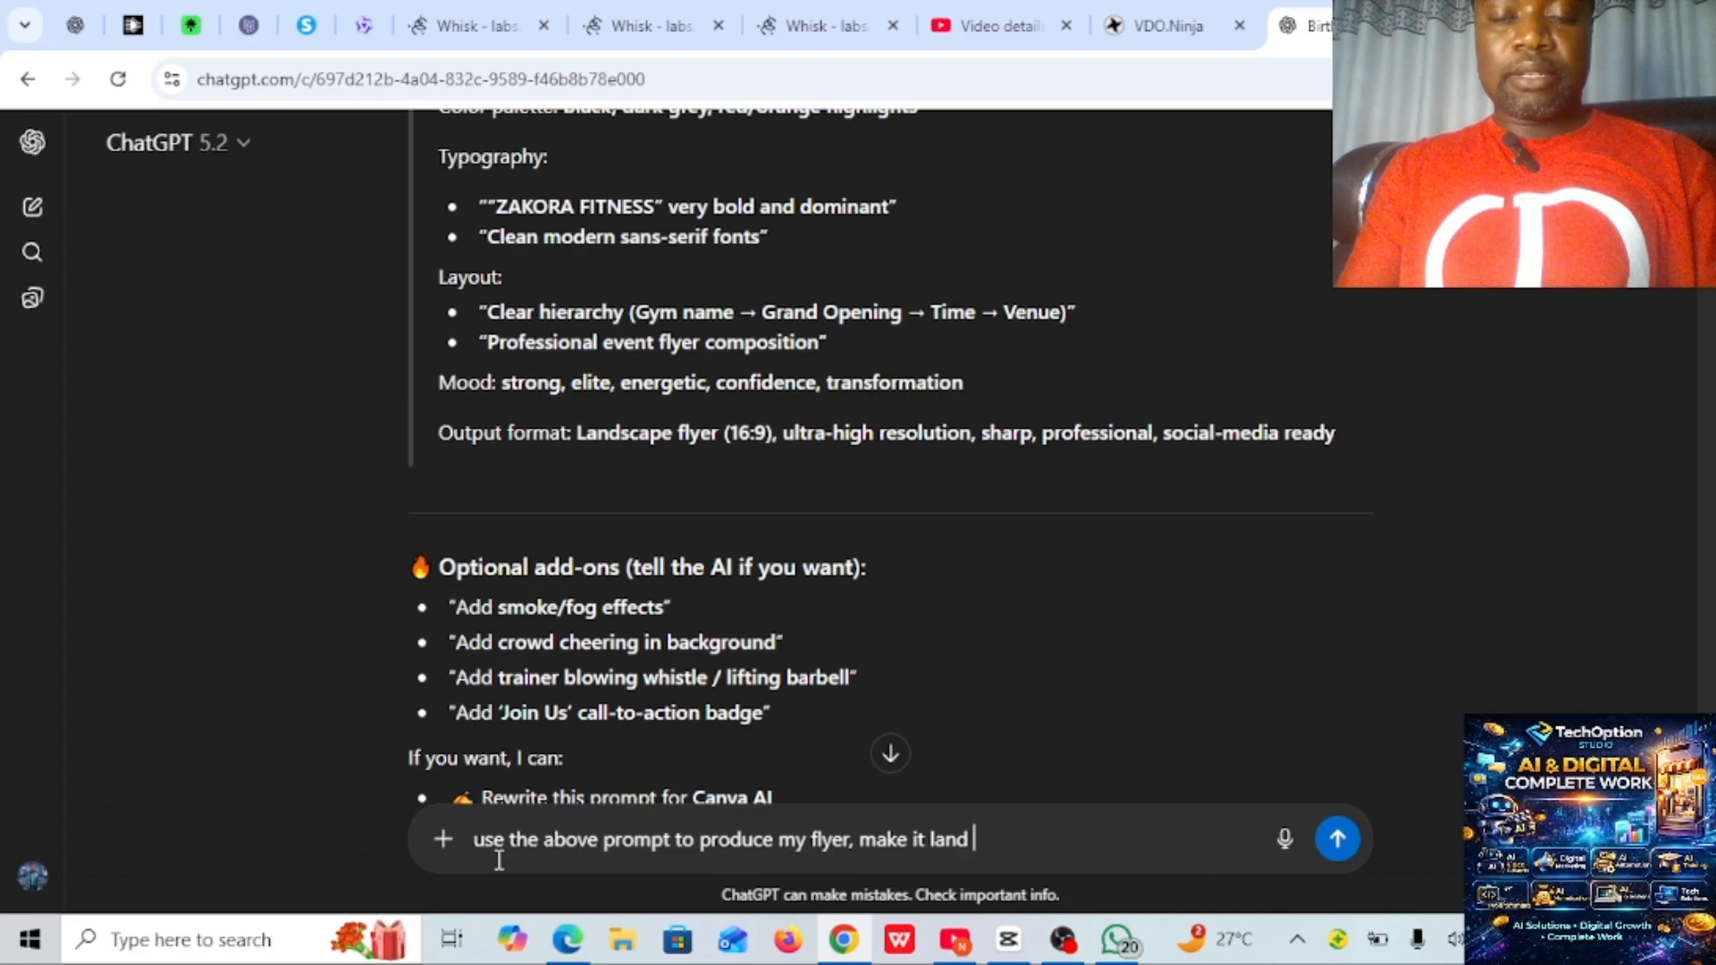
- Extend the follow-up message with ", make it landscape"
key("BackSpace")
type("s")
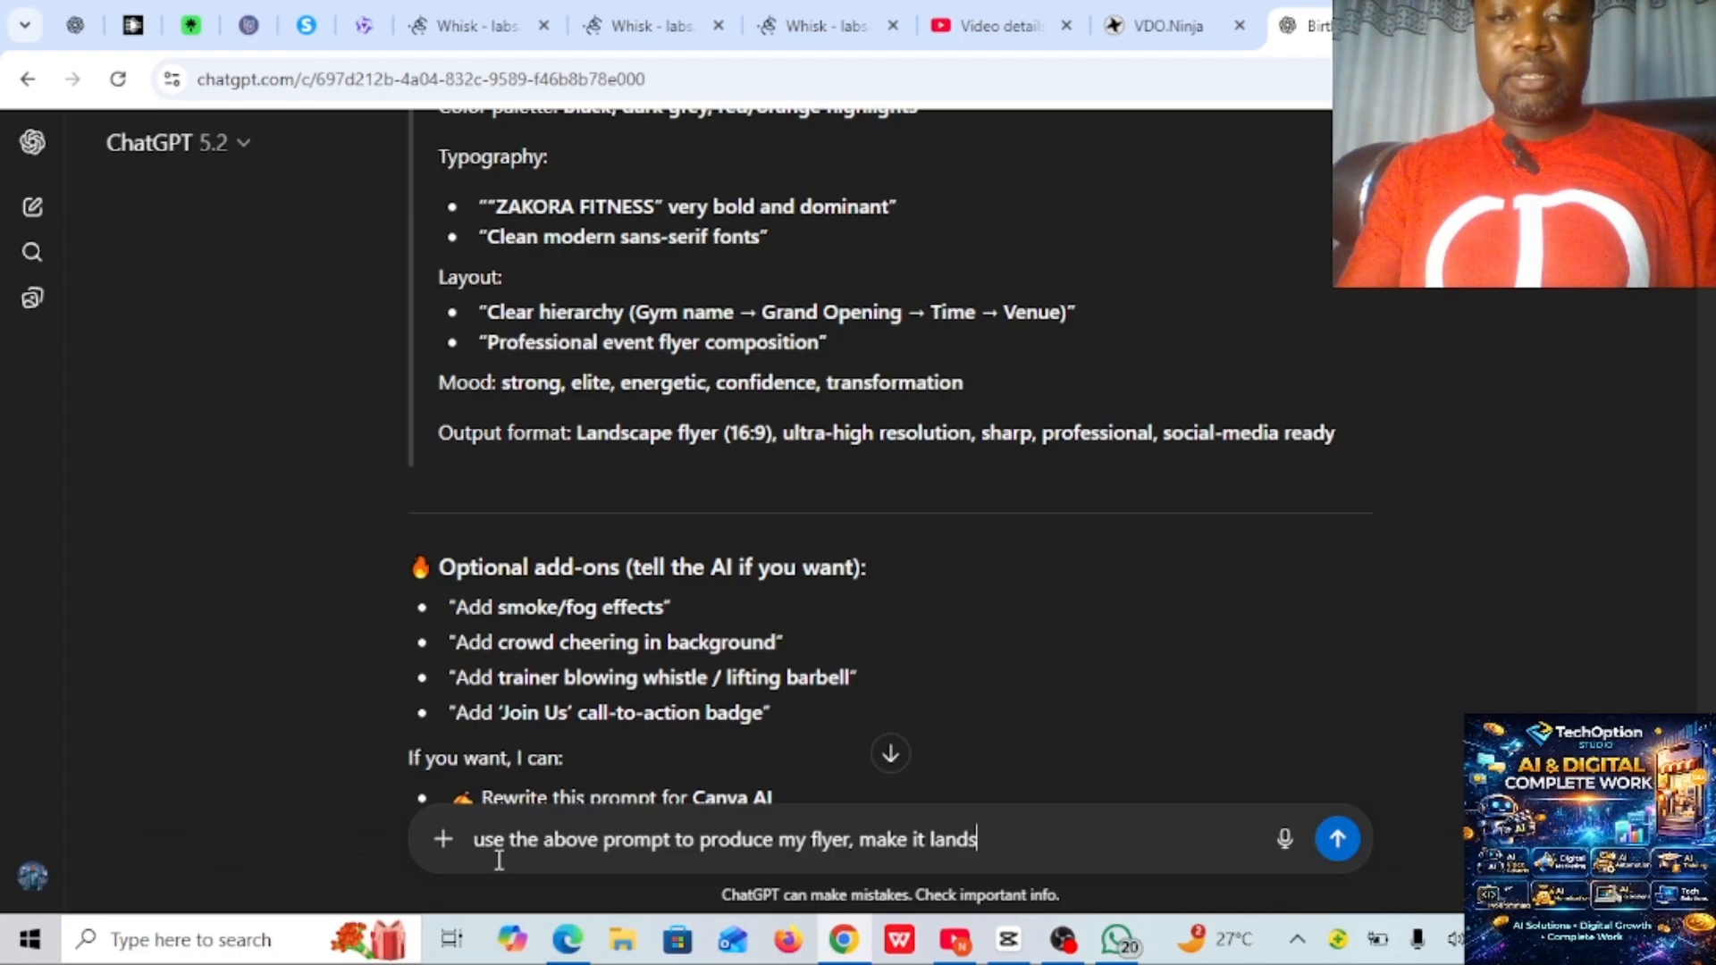
type("cape")
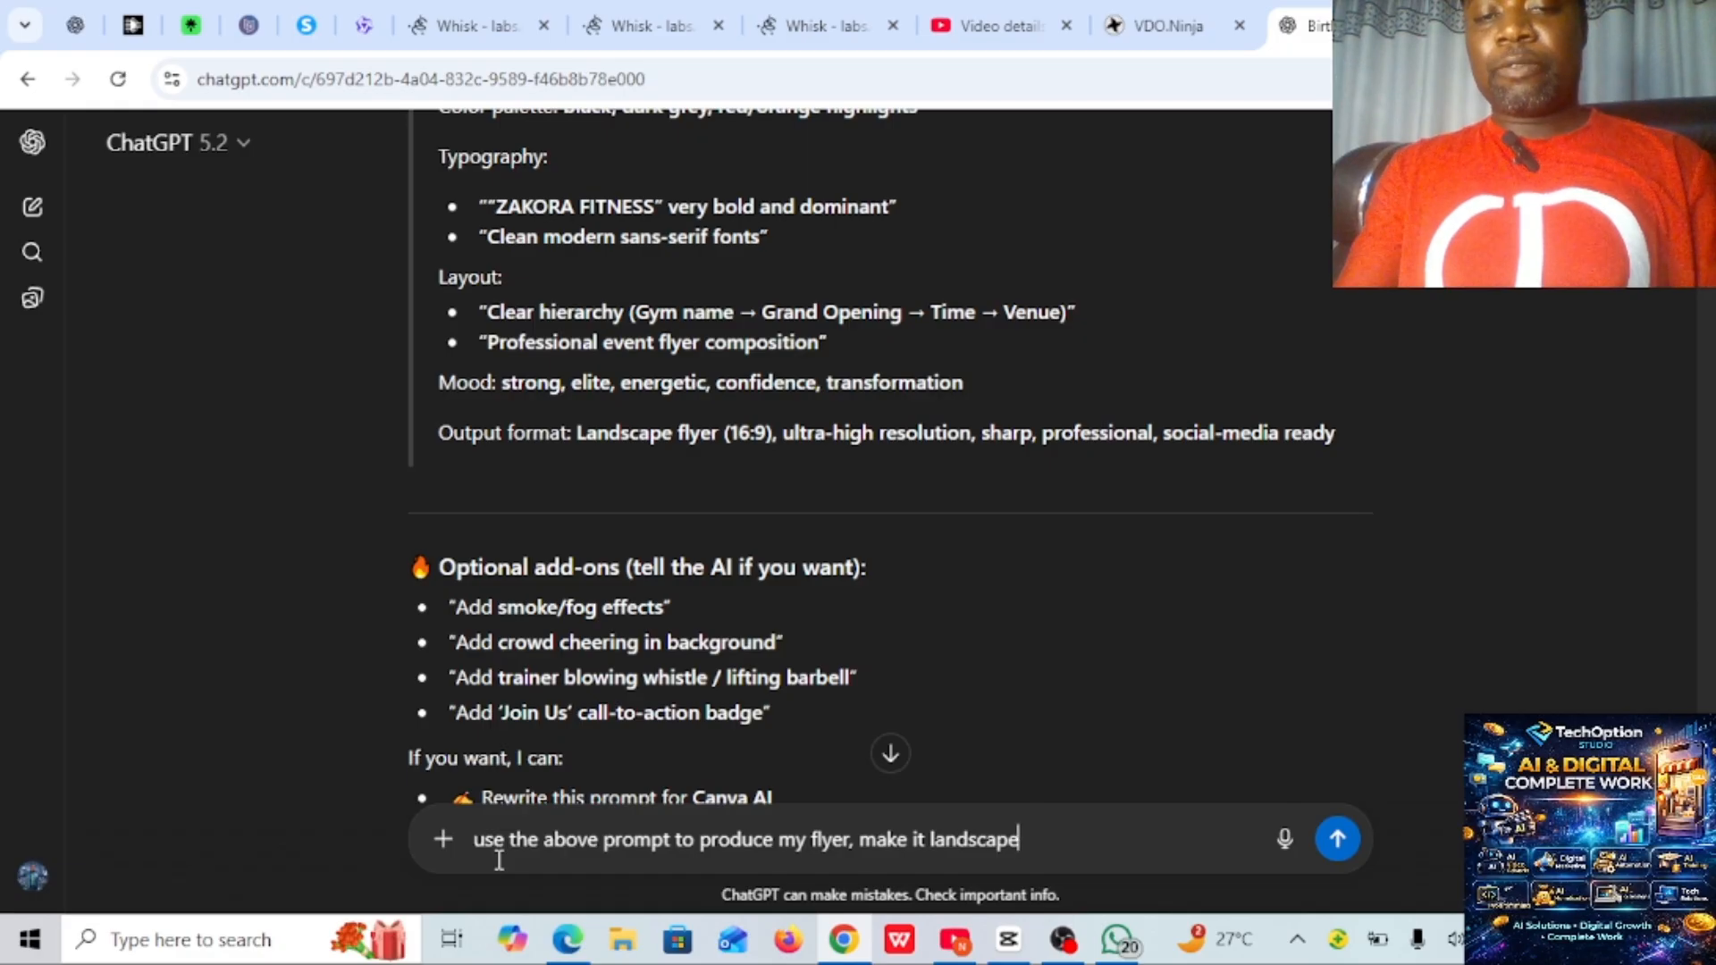
- Insert "for posting" after "my flyer" in the message draft and send the message
left_click(850, 839)
type("for pos")
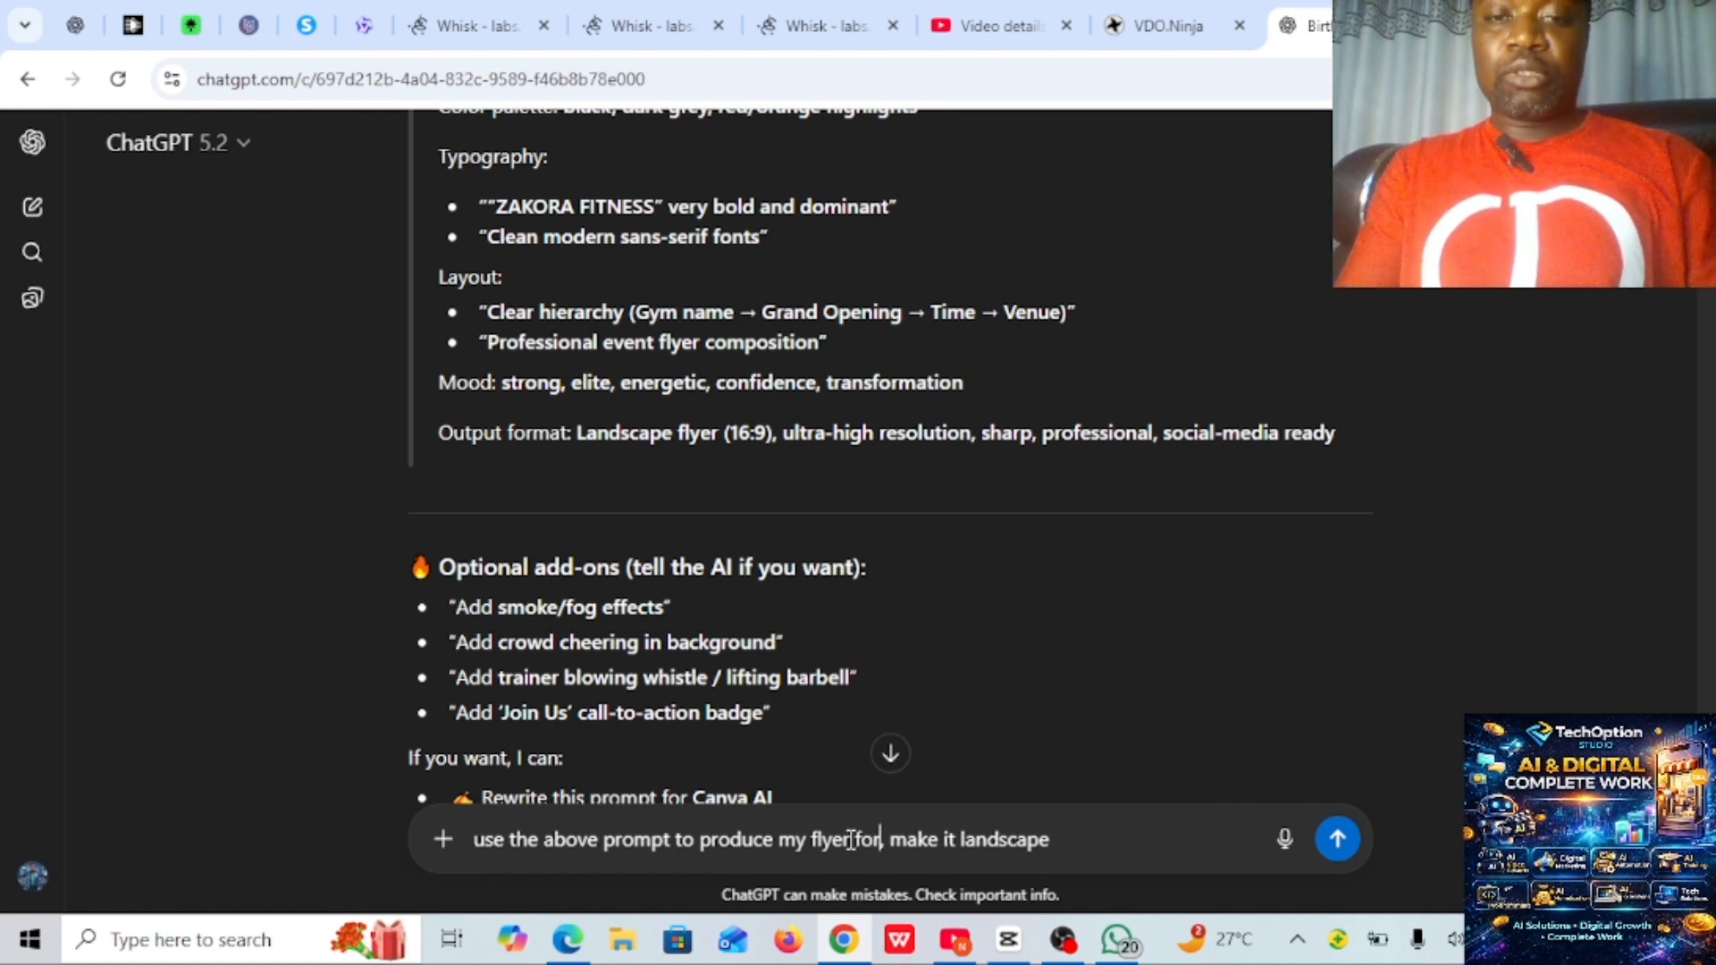
type("t")
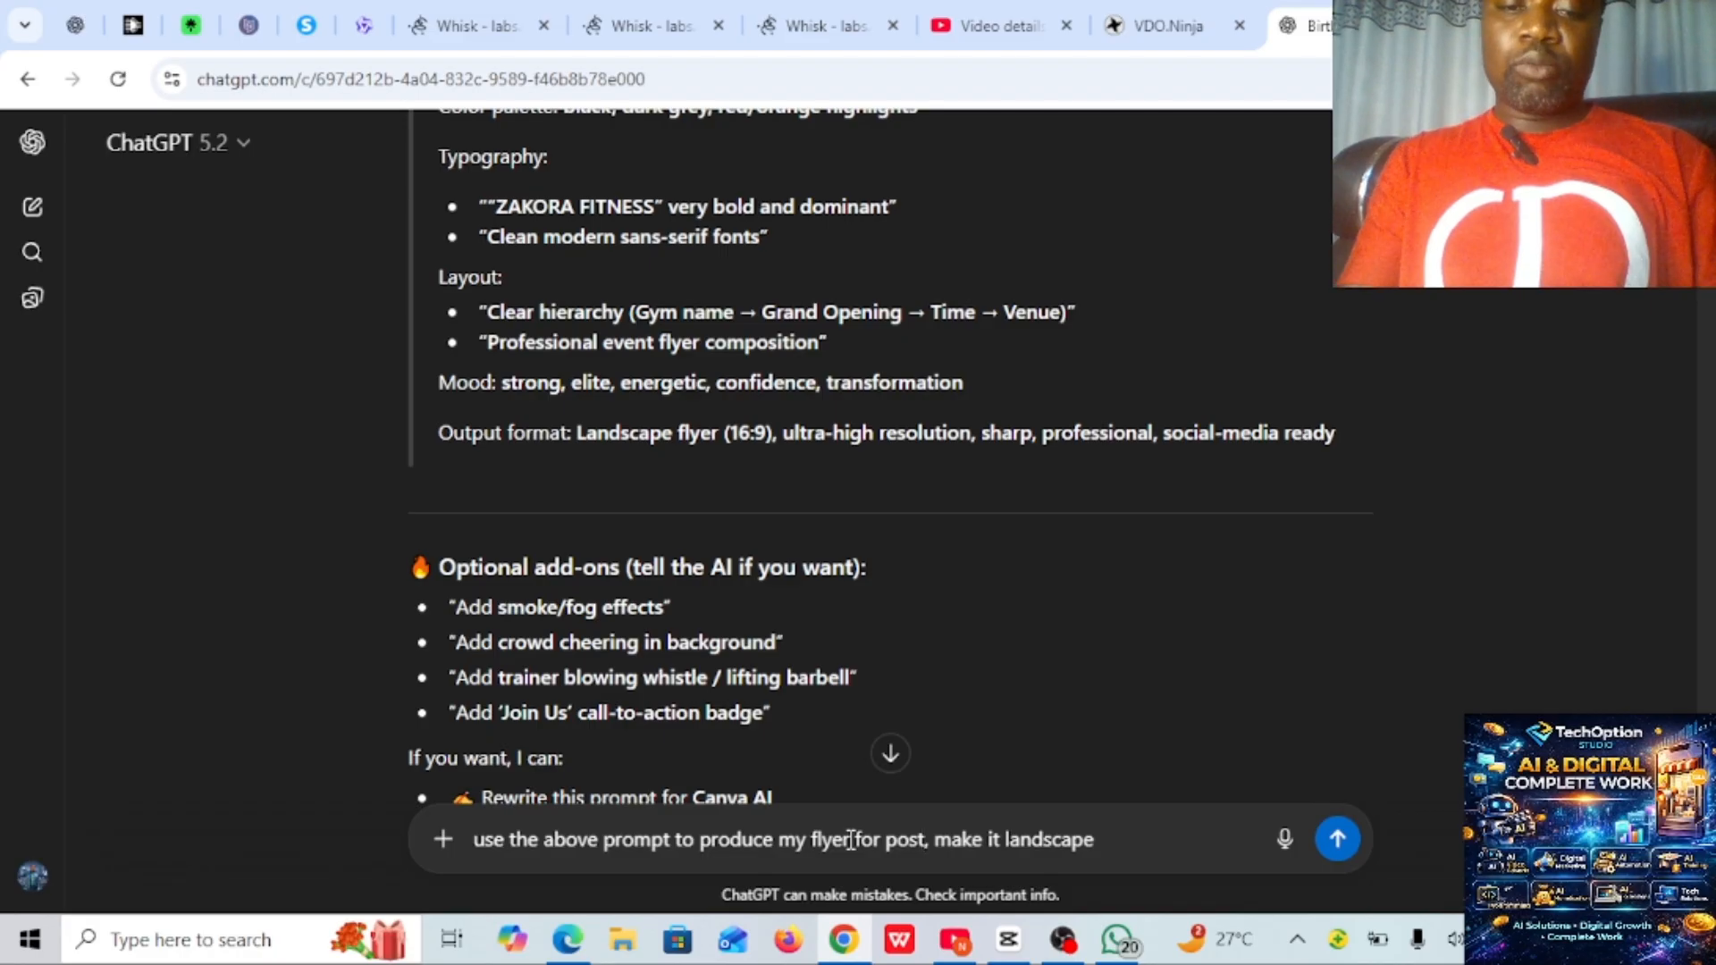
type("ing")
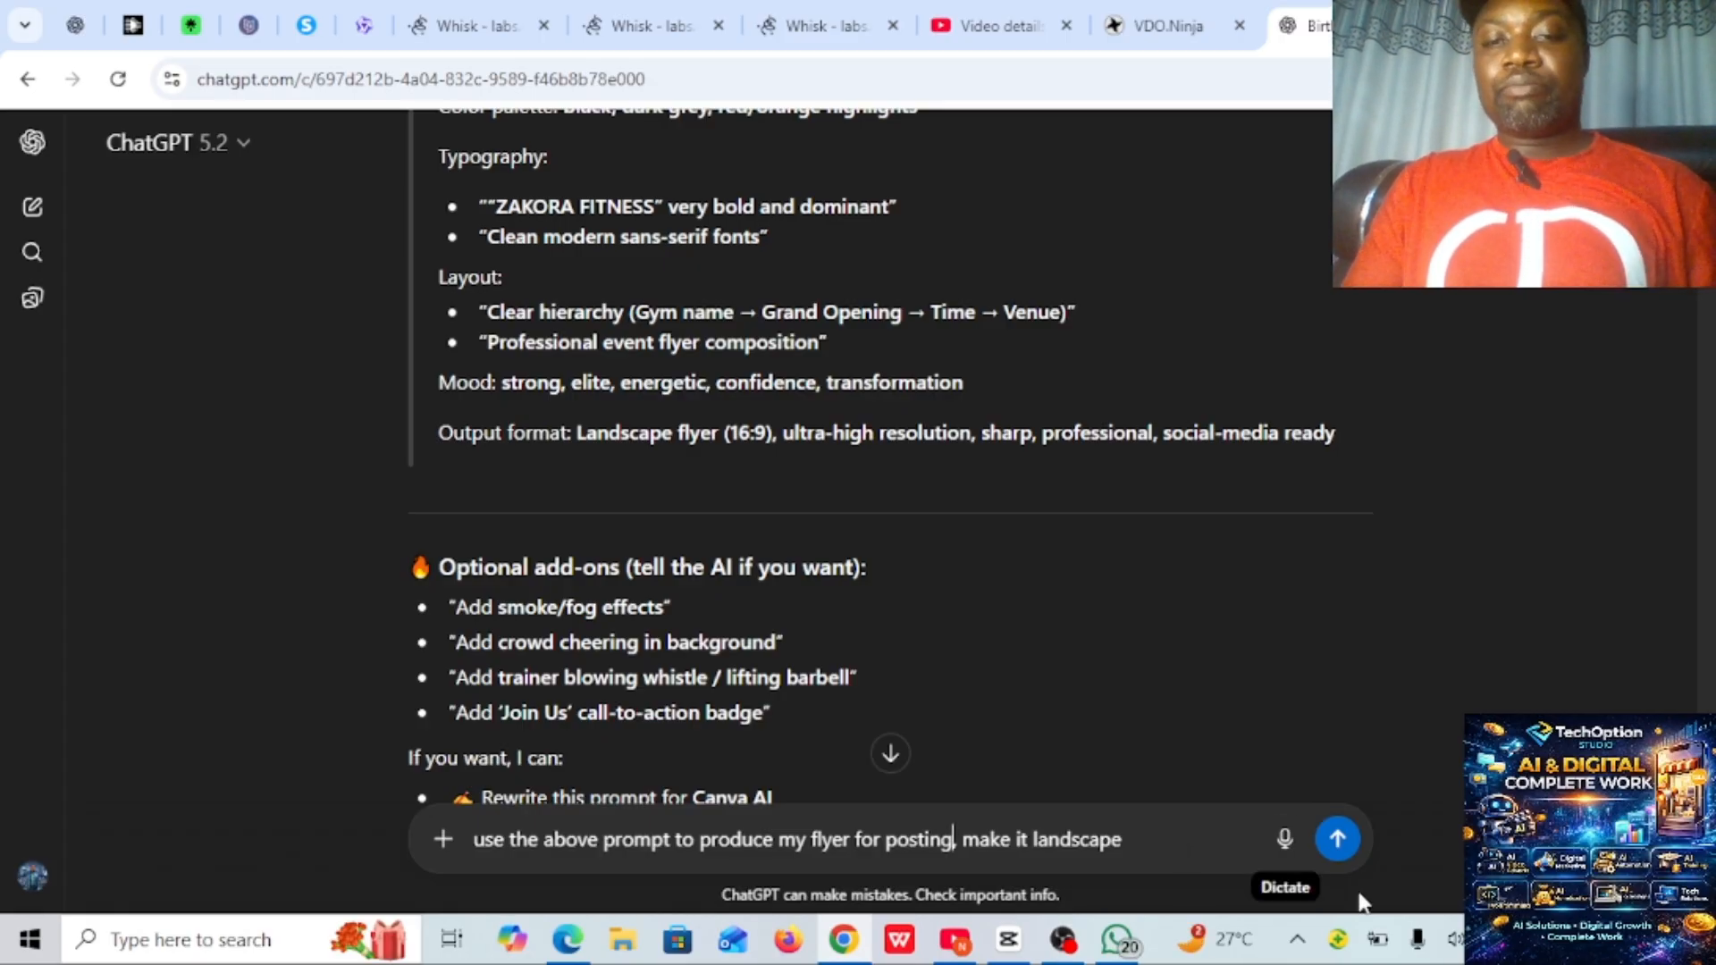
left_click(1338, 840)
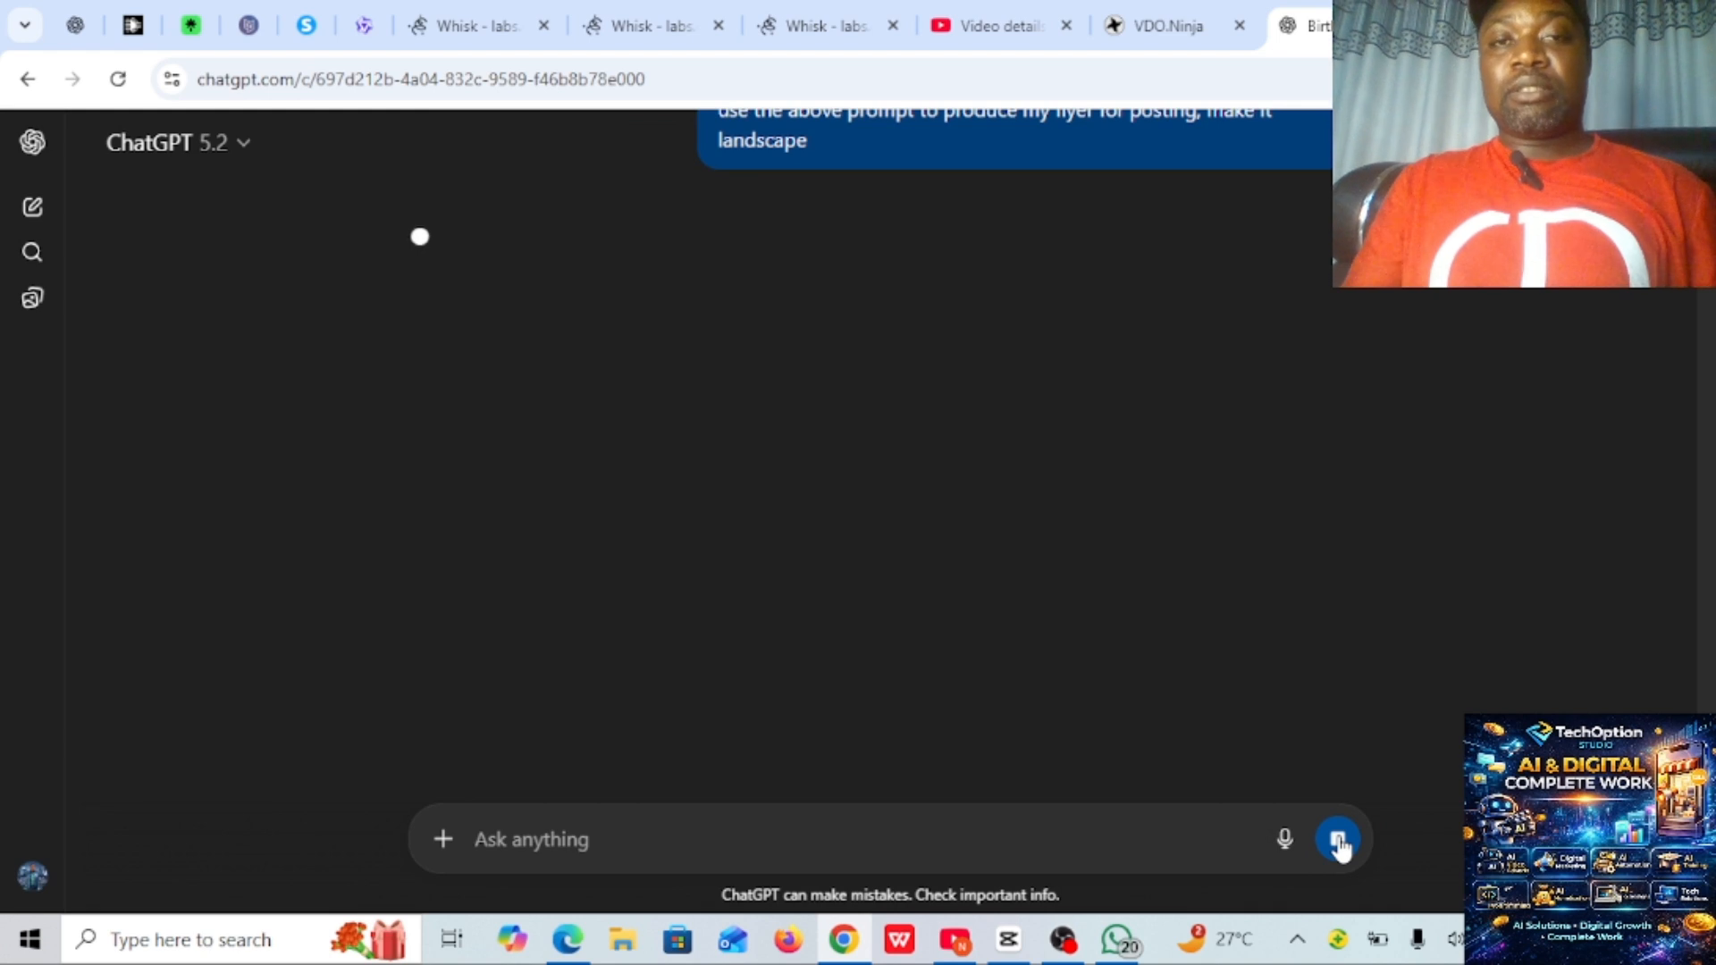